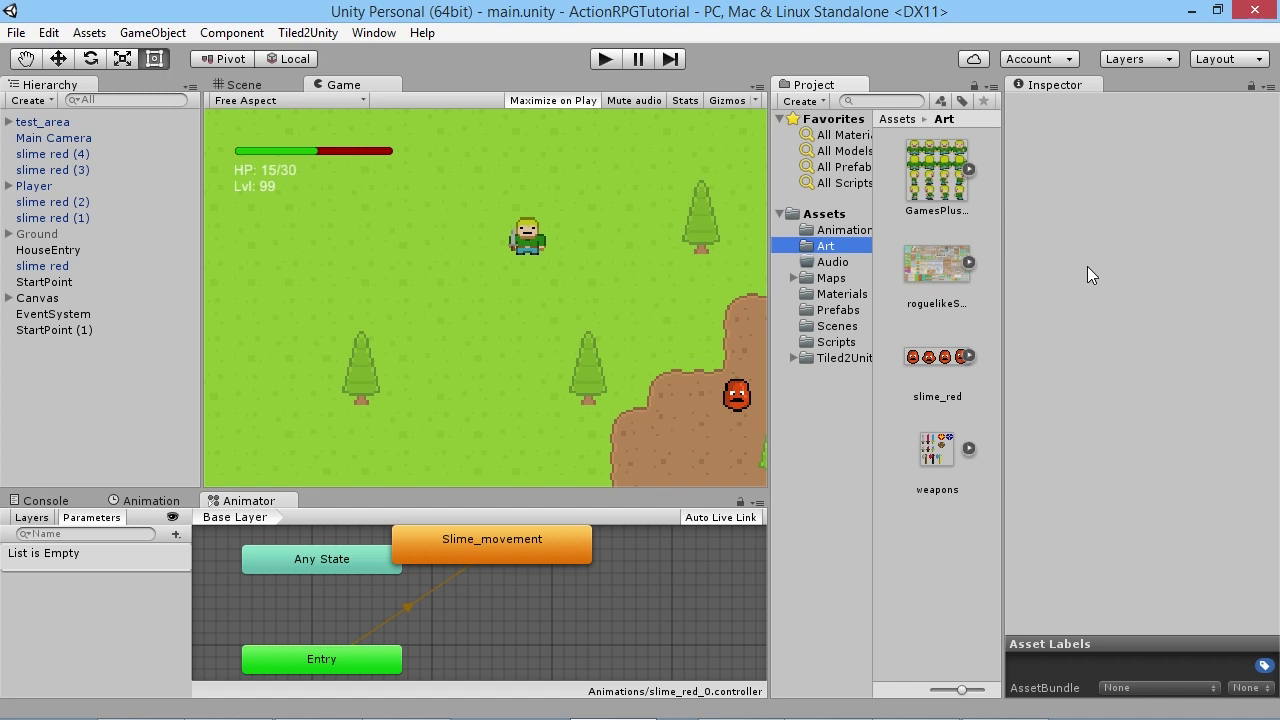
# - Enter play mode to run the ActionRPGTutorial main scene
pyautogui.click(600, 62)
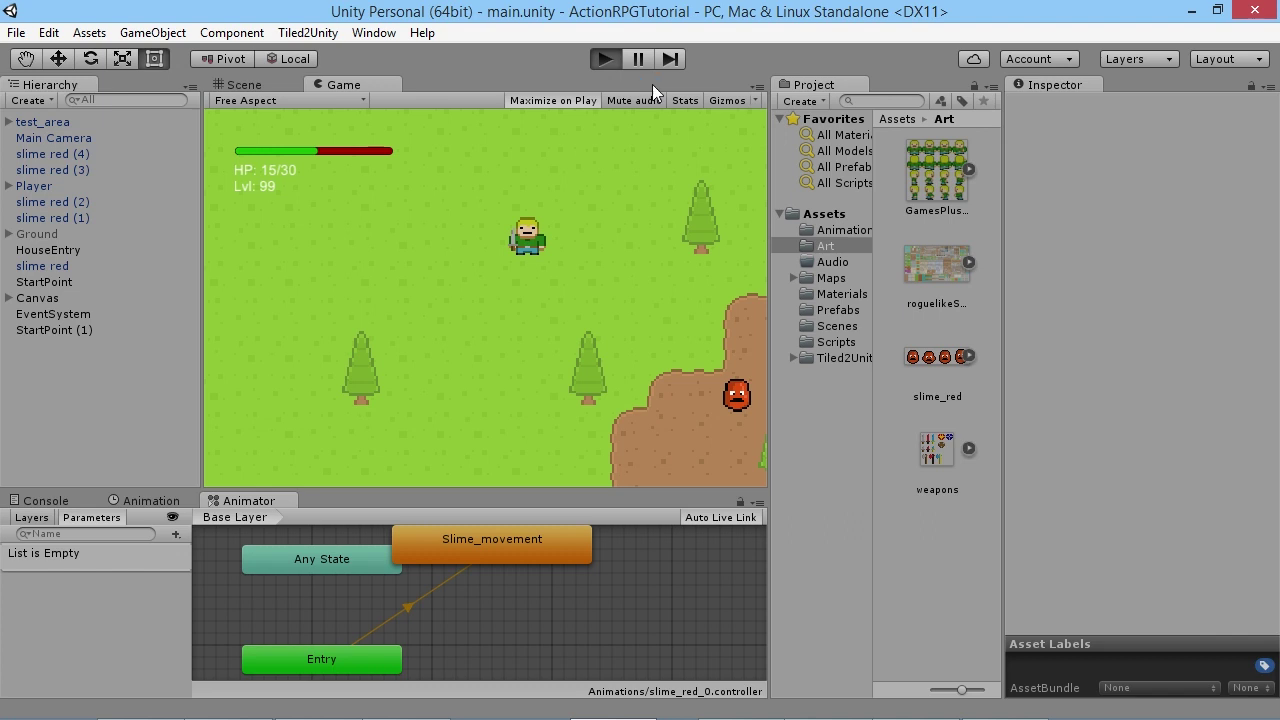
# - Walk the player right, down and left across the grass, swinging the sword at a slime
pyautogui.press('Right')
pyautogui.press('Down')
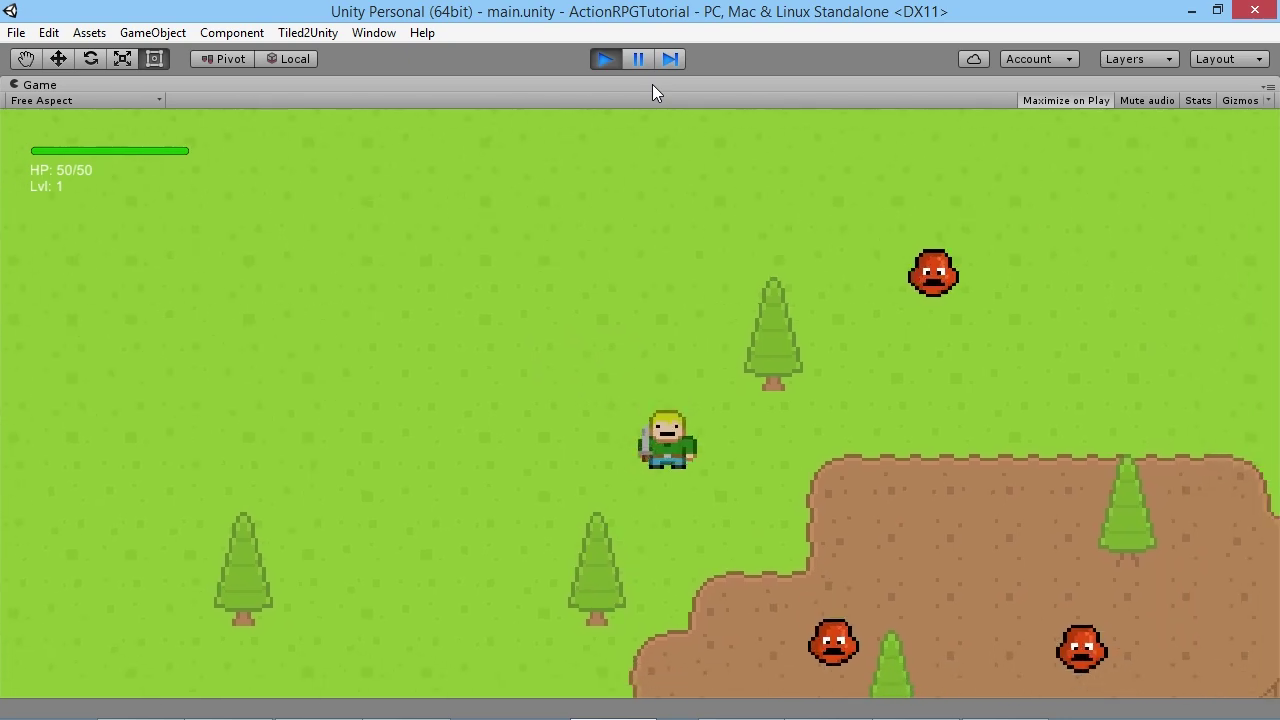
pyautogui.press('Down')
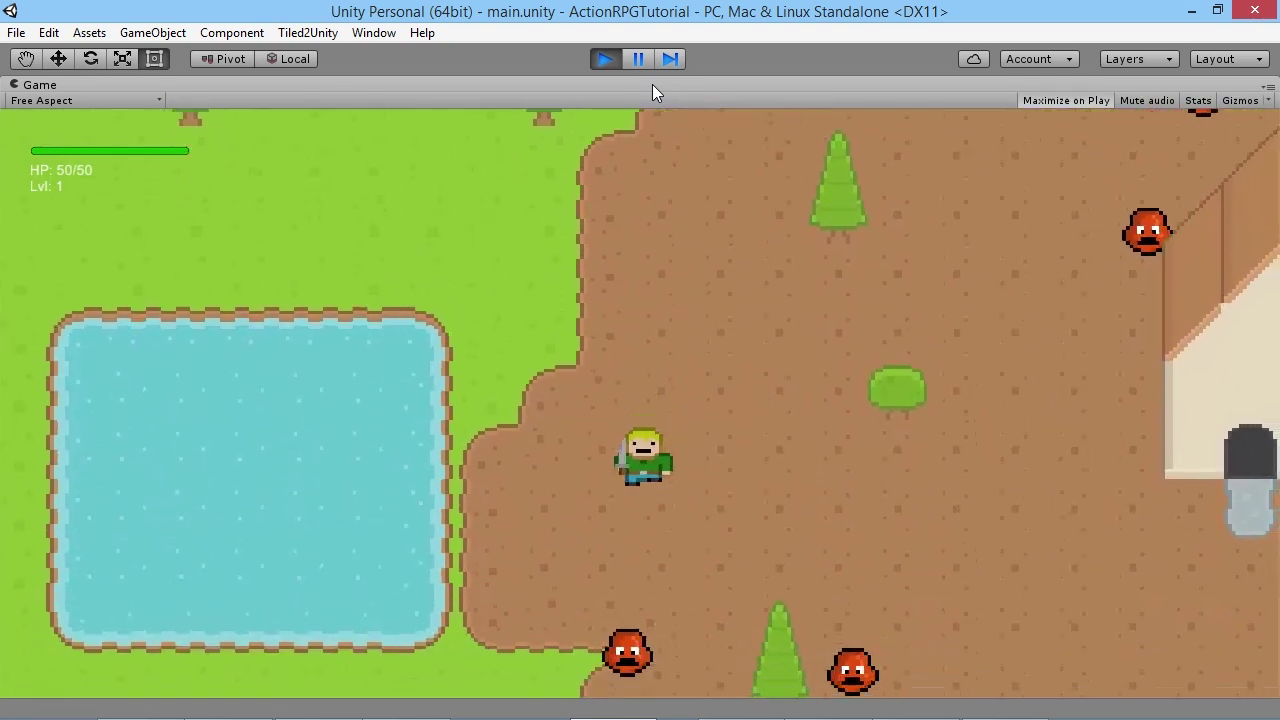
pyautogui.press('Down')
pyautogui.press('Left')
pyautogui.press('j')
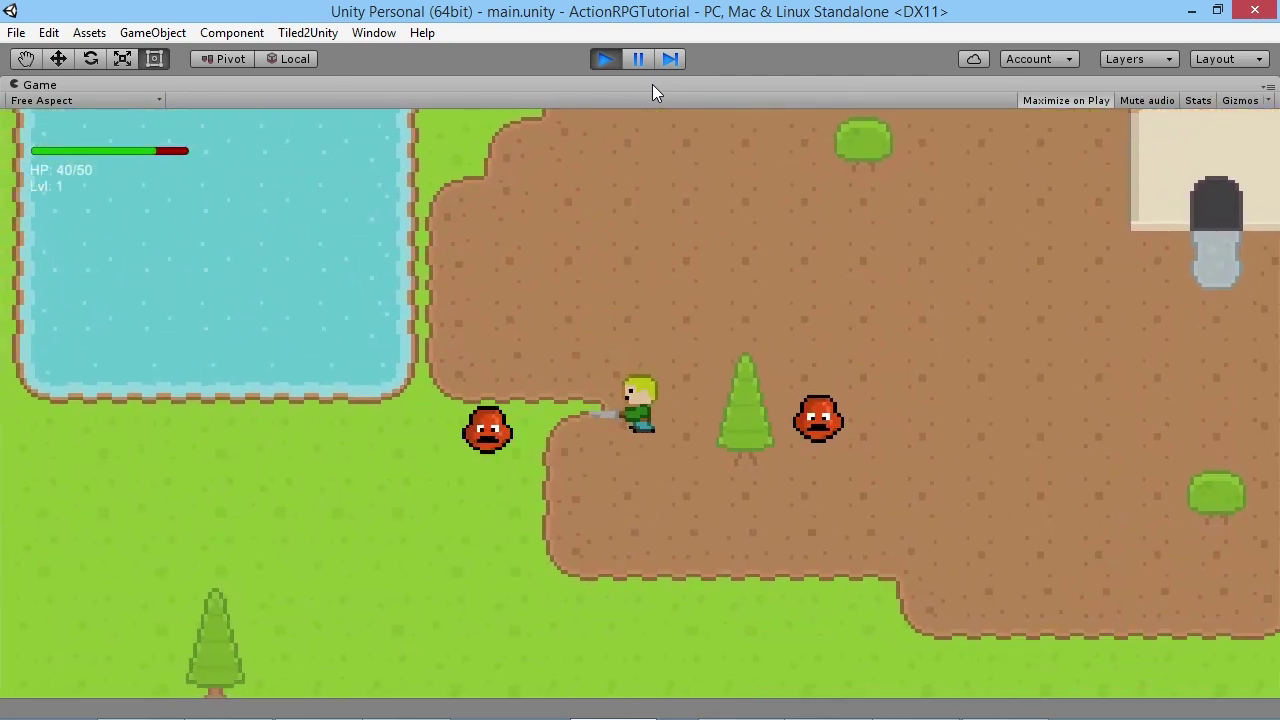
pyautogui.press('Down')
pyautogui.press('Left')
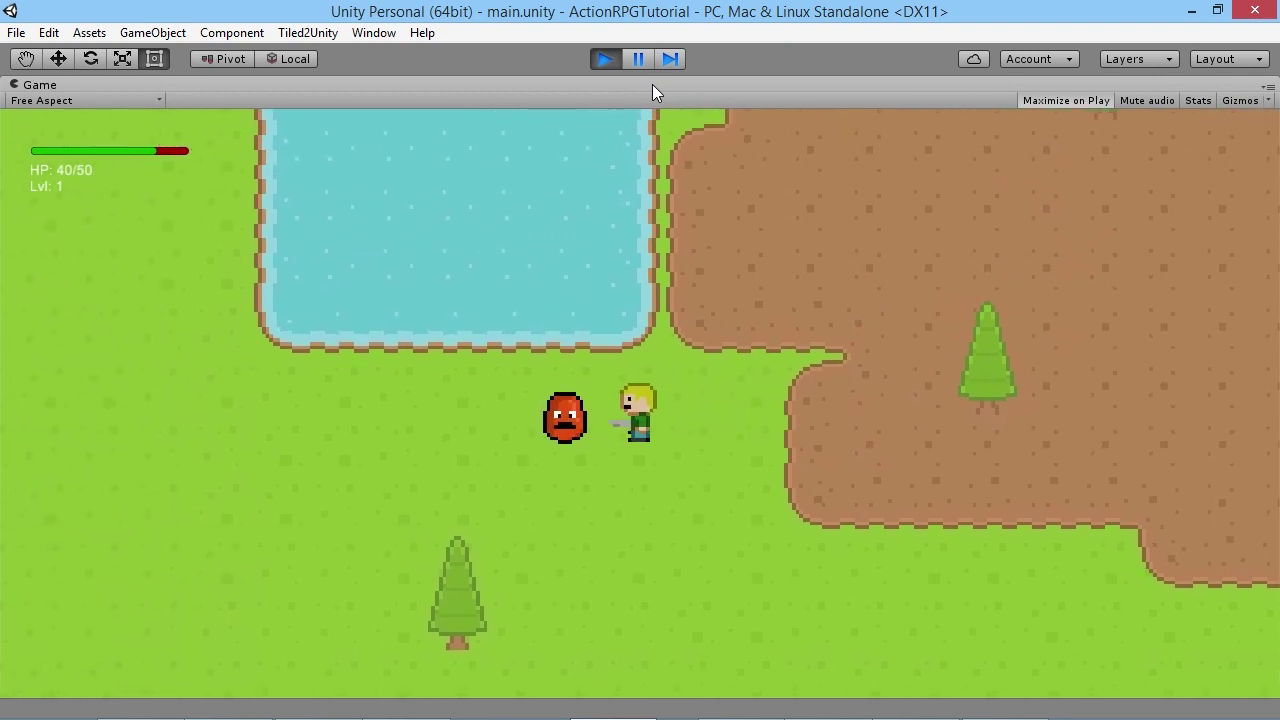
pyautogui.press('Left')
pyautogui.press('j')
pyautogui.press('Down')
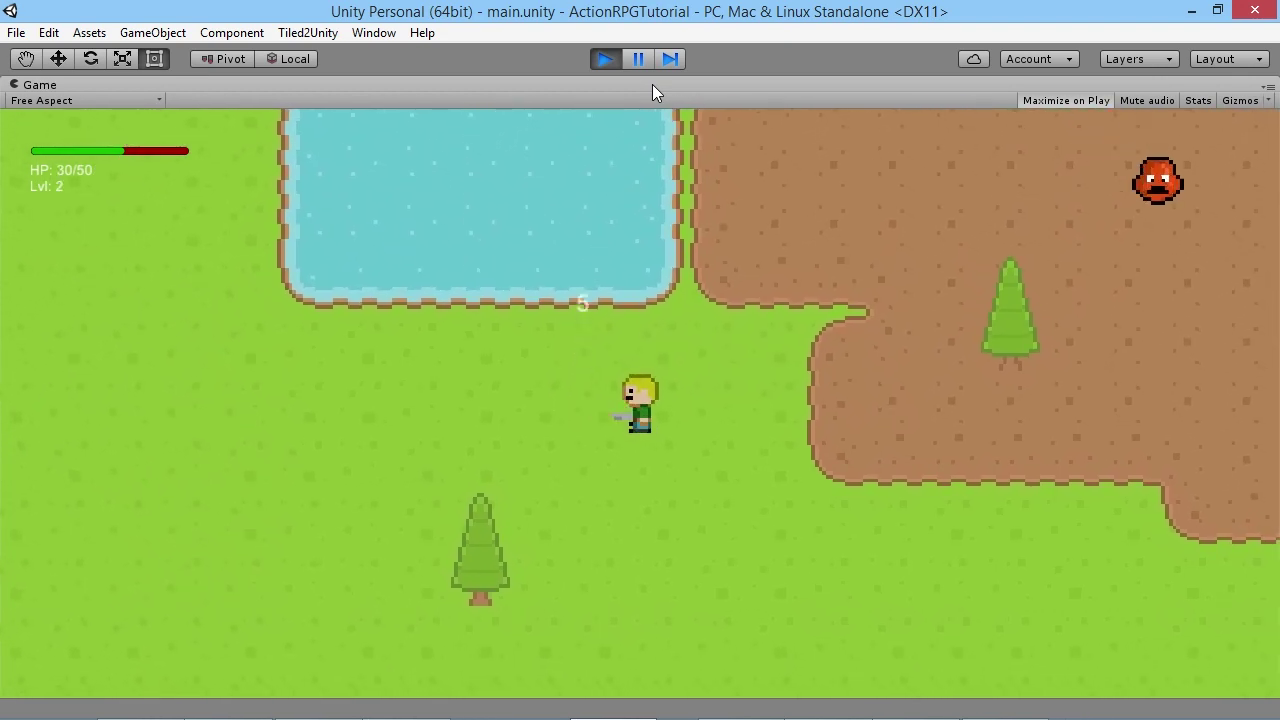
# - Move onto the dirt path, strike the slime, then walk up toward the house and left
pyautogui.press('Right')
pyautogui.press('Down')
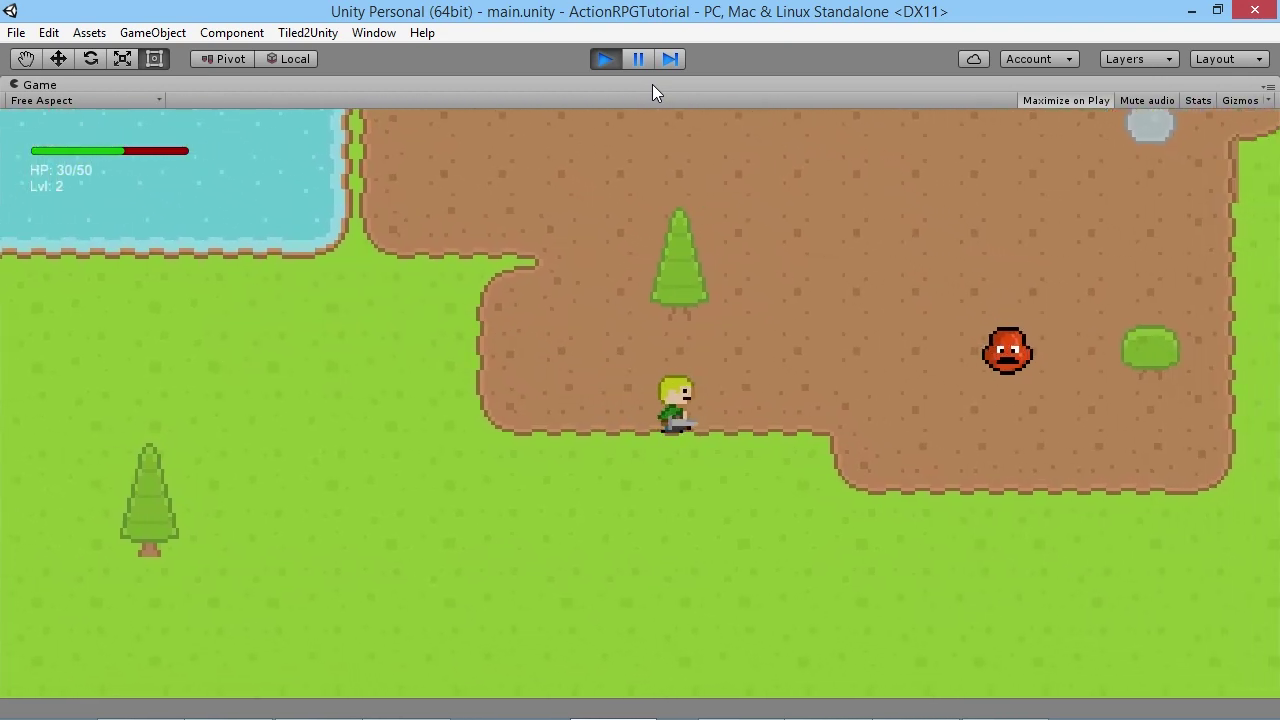
pyautogui.press('Right')
pyautogui.press('j')
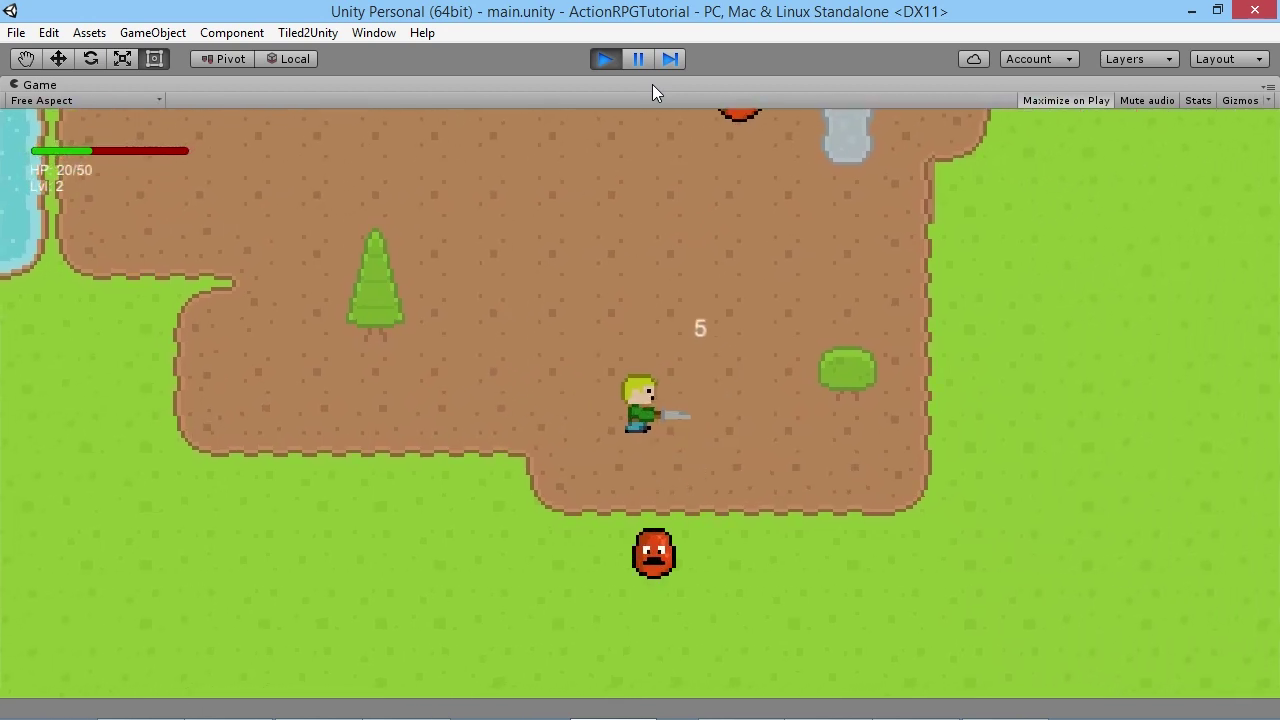
pyautogui.press('Up')
pyautogui.press('Right')
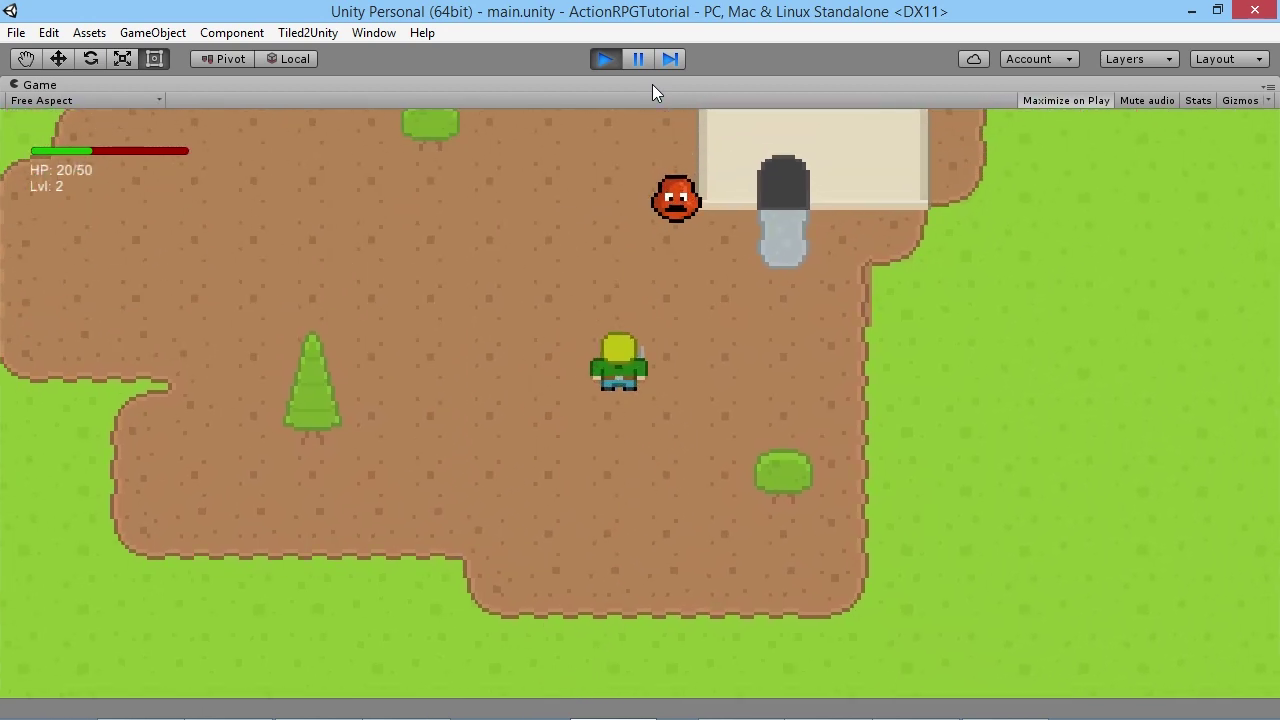
pyautogui.press('Up')
pyautogui.press('Left')
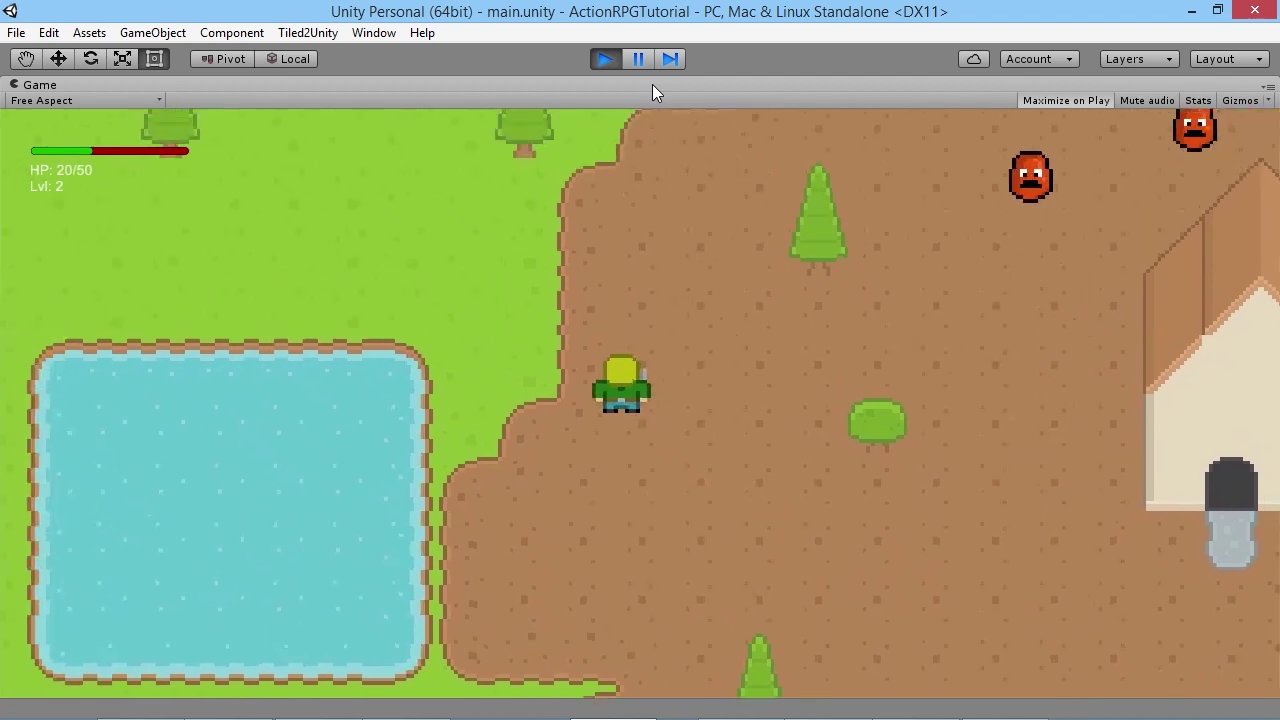
pyautogui.press('Up')
pyautogui.press('Left')
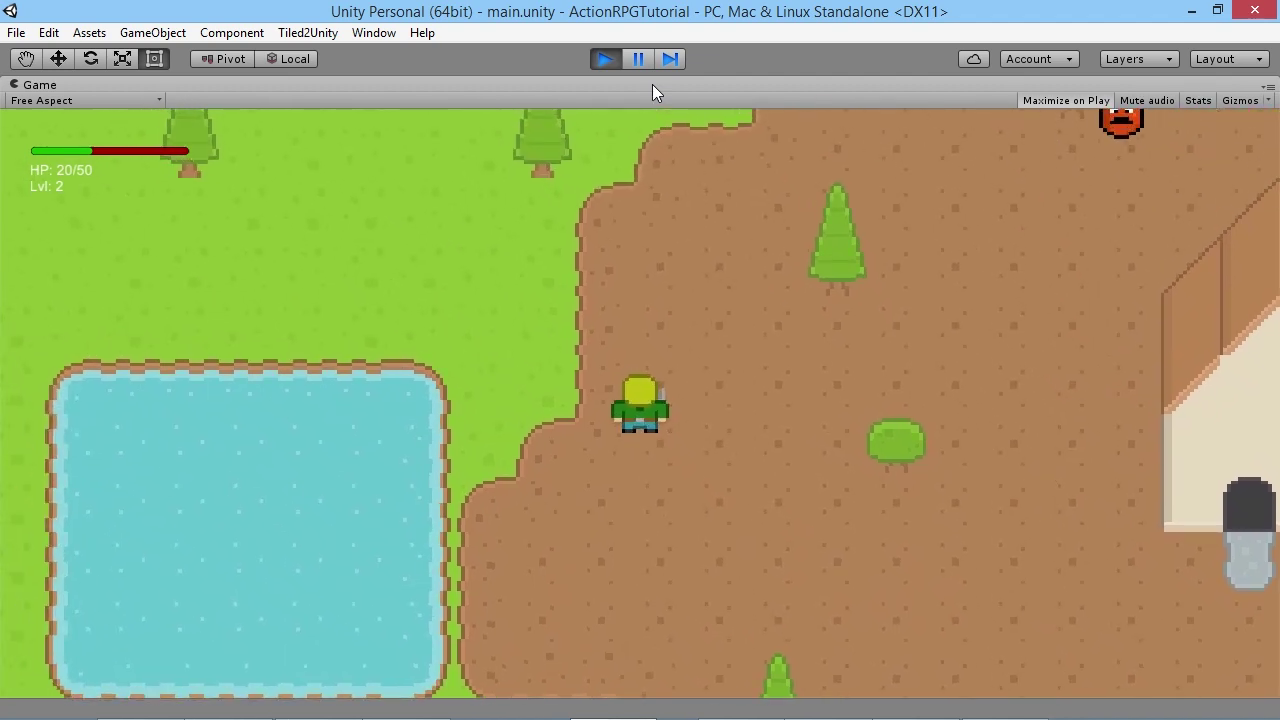
# - Walk up and right, swing at the nearby slime, retreat left, then stop the game
pyautogui.press('Up')
pyautogui.press('Right')
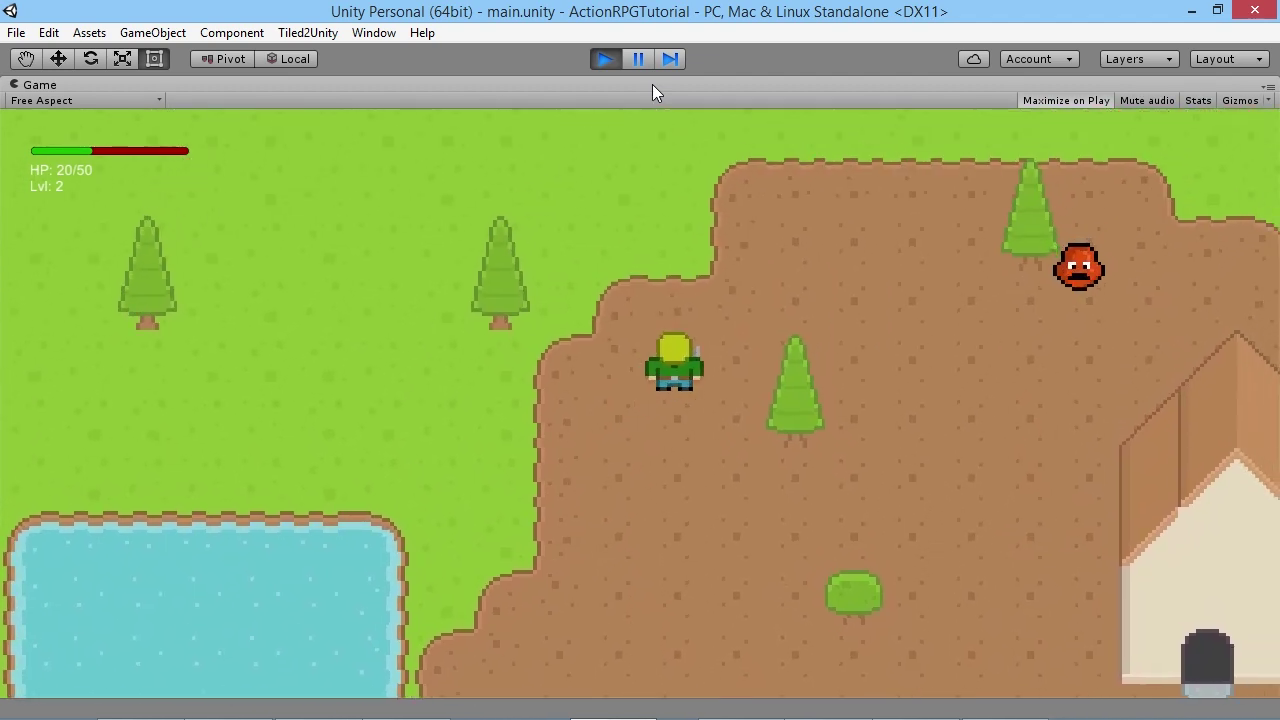
pyautogui.press('Up')
pyautogui.press('Left')
pyautogui.press('Right')
pyautogui.press('j')
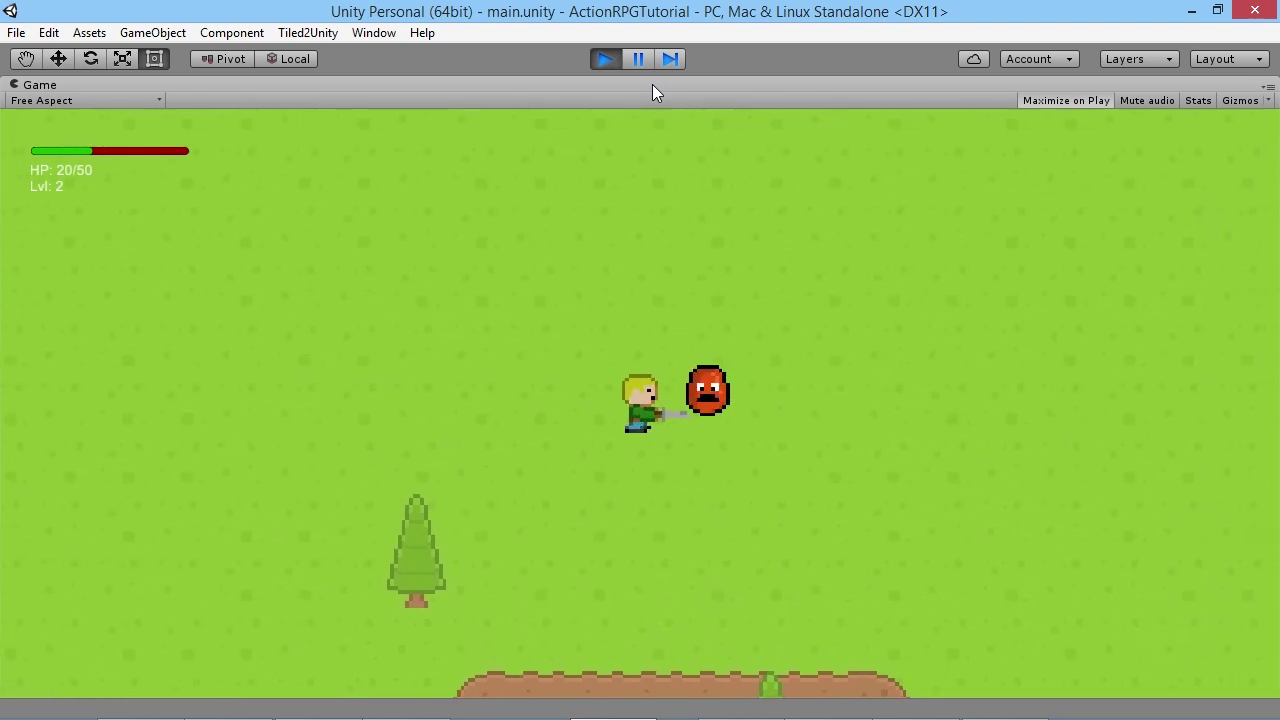
pyautogui.press('Right')
pyautogui.press('Left')
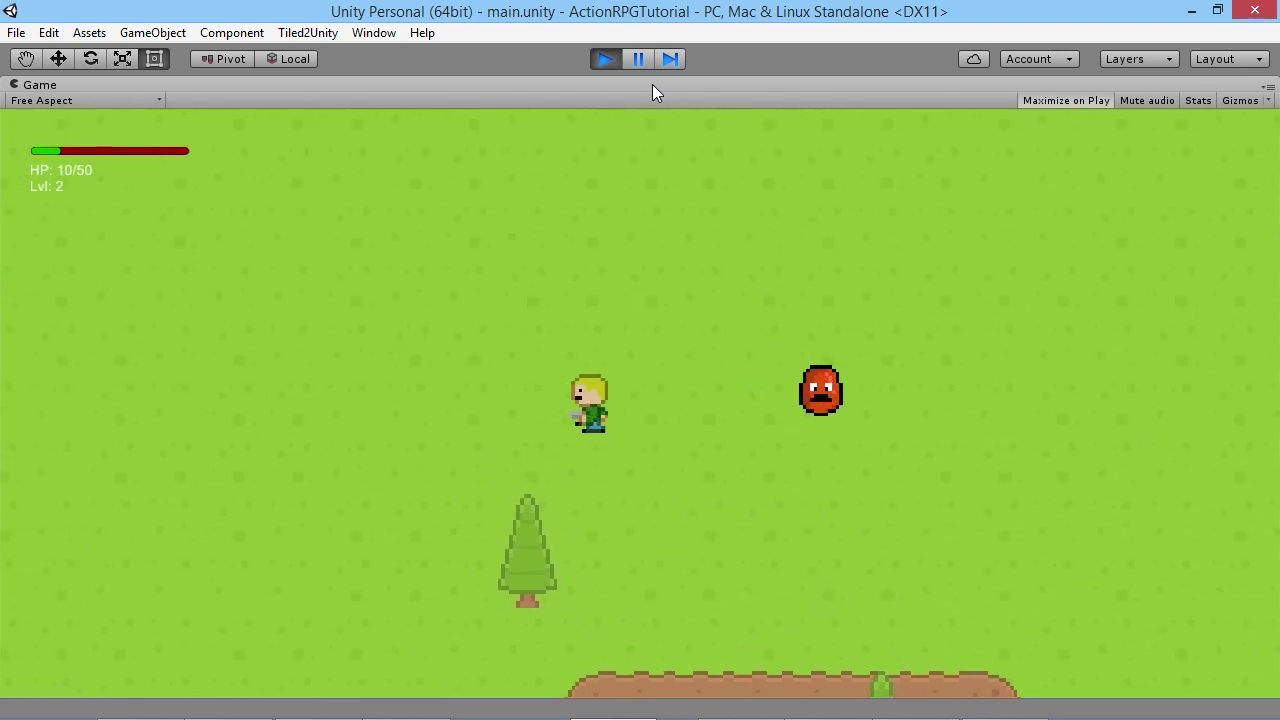
pyautogui.press('Down')
pyautogui.press('Down')
pyautogui.press('Left')
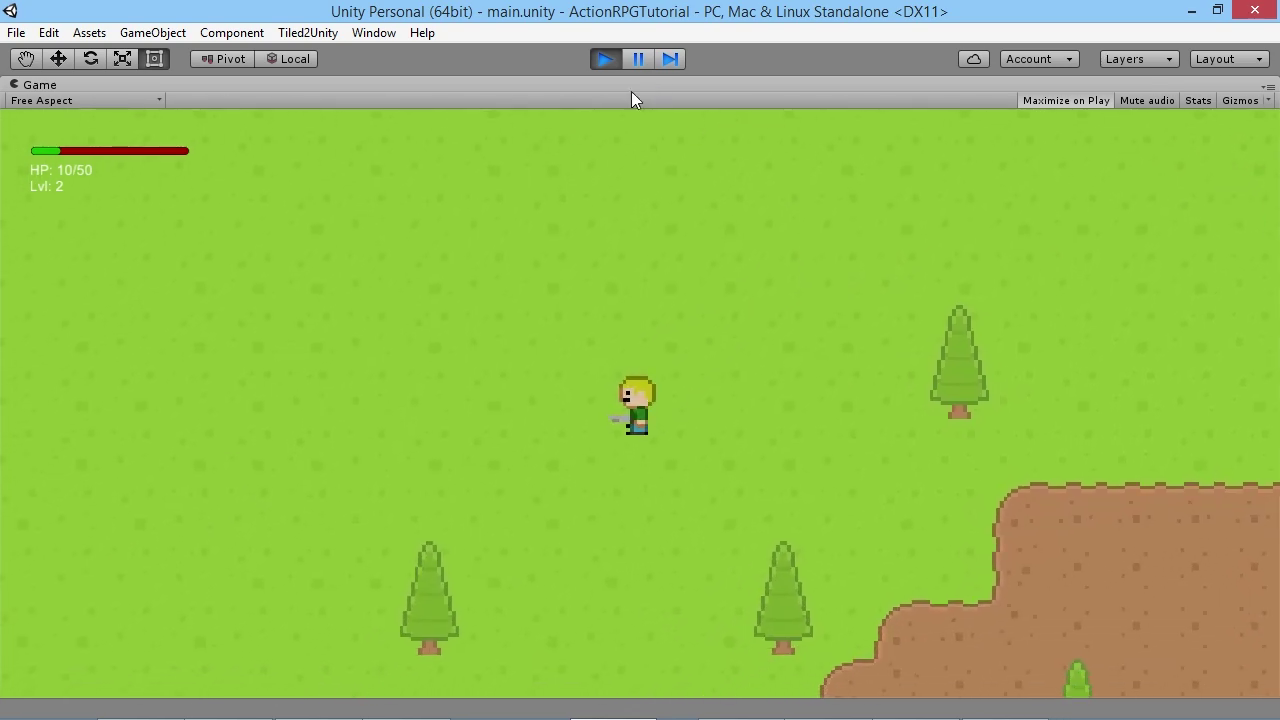
pyautogui.click(603, 61)
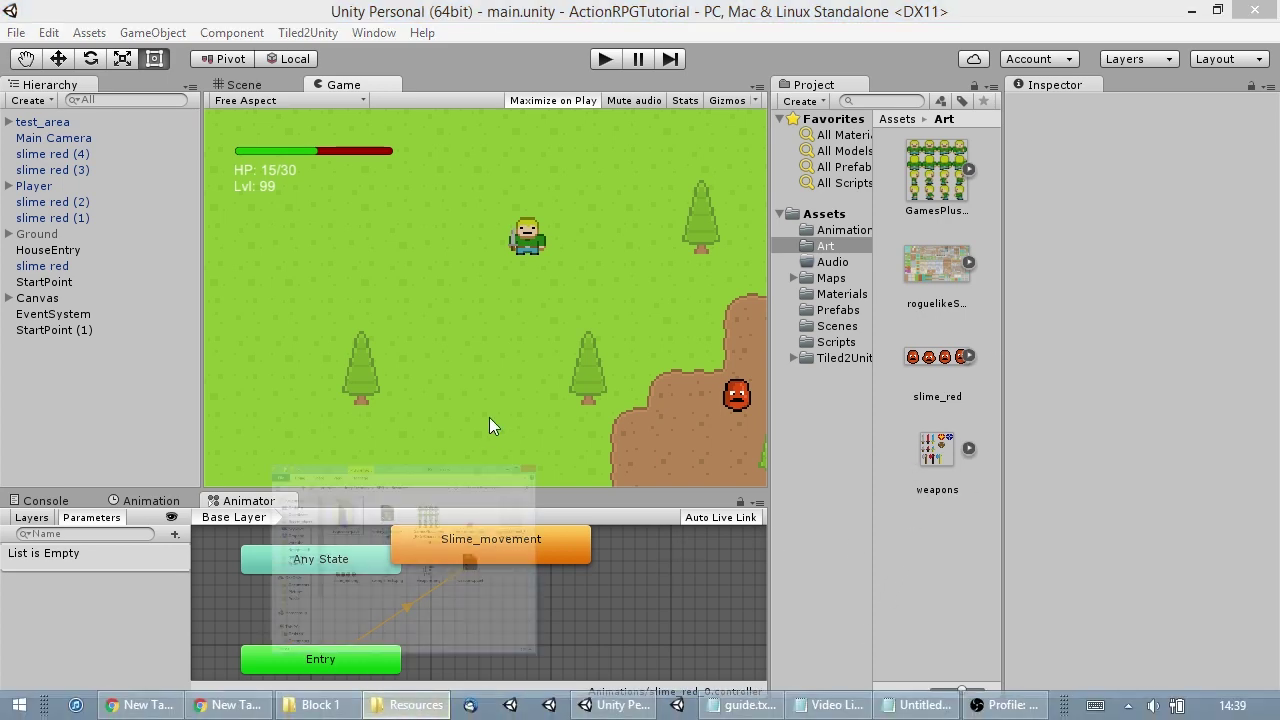
# - Bring the Explorer window showing the Resources folder to the front
pyautogui.click(405, 713)
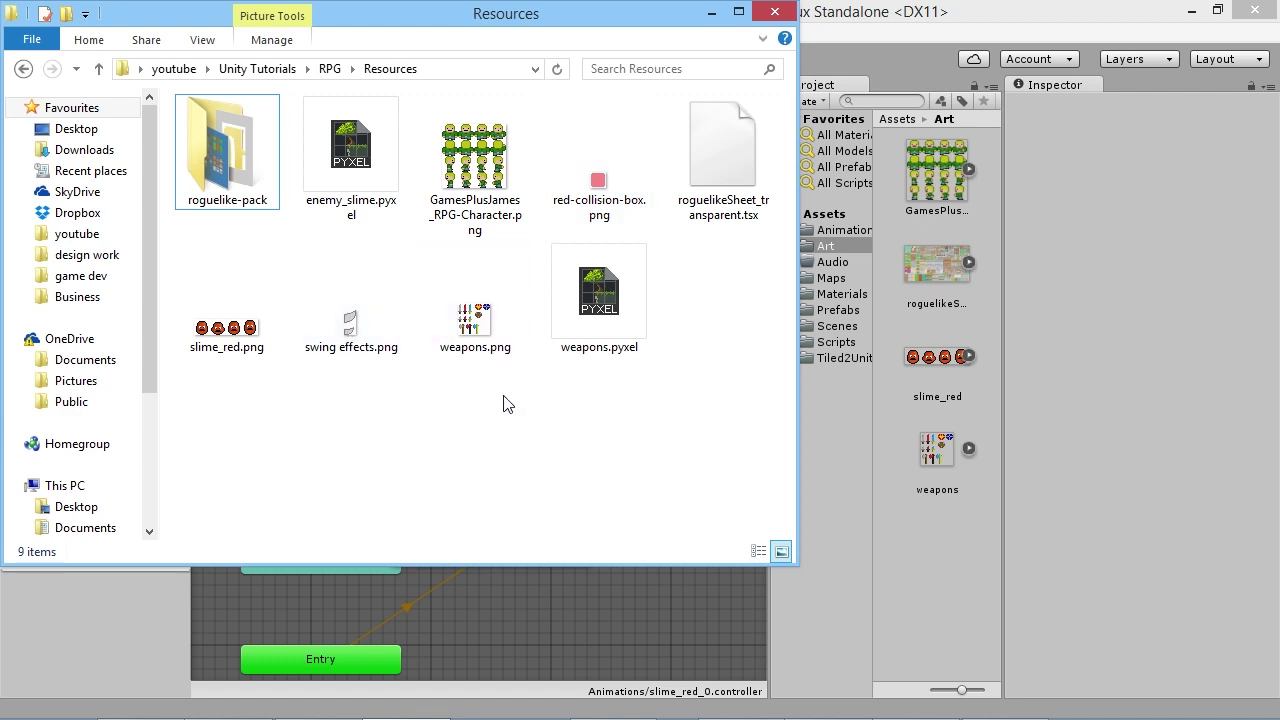
# - Drag swing effects.png from the Resources folder into Unity's Art folder and select it
pyautogui.moveTo(330, 305); pyautogui.dragTo(553, 425)
pyautogui.click(340, 322)
pyautogui.moveTo(340, 322); pyautogui.dragTo(928, 560)
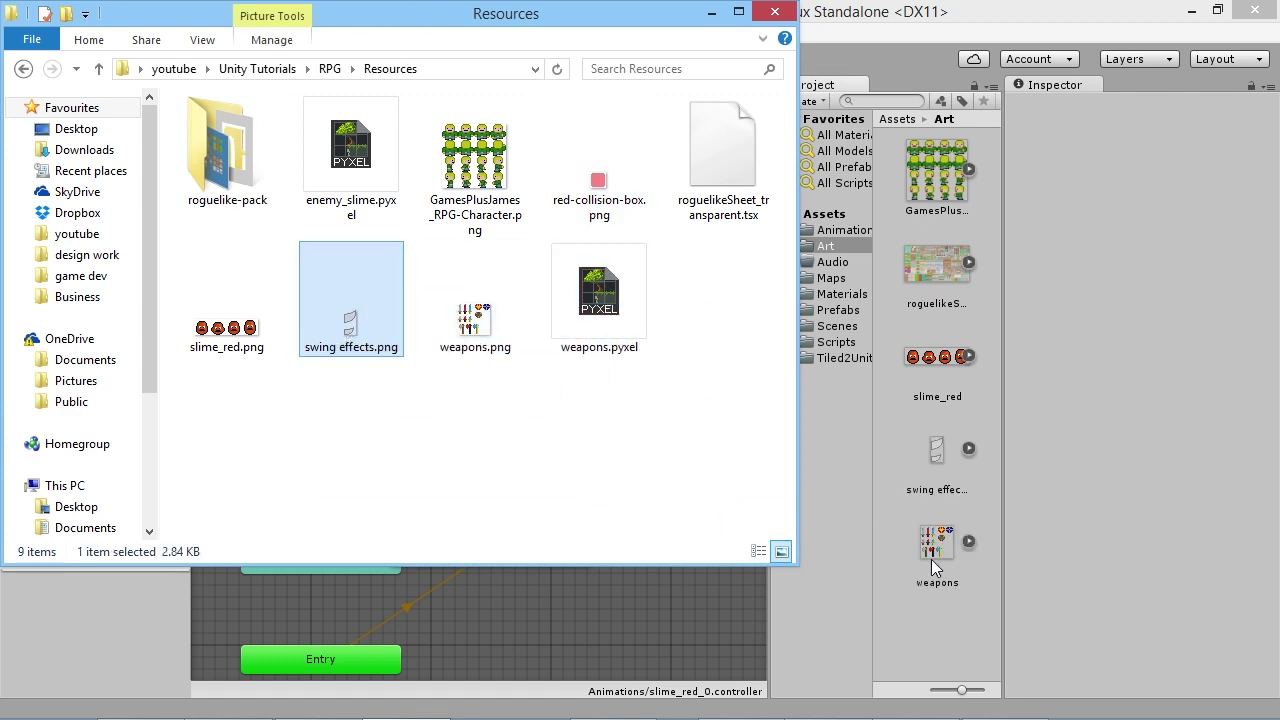
pyautogui.click(997, 532)
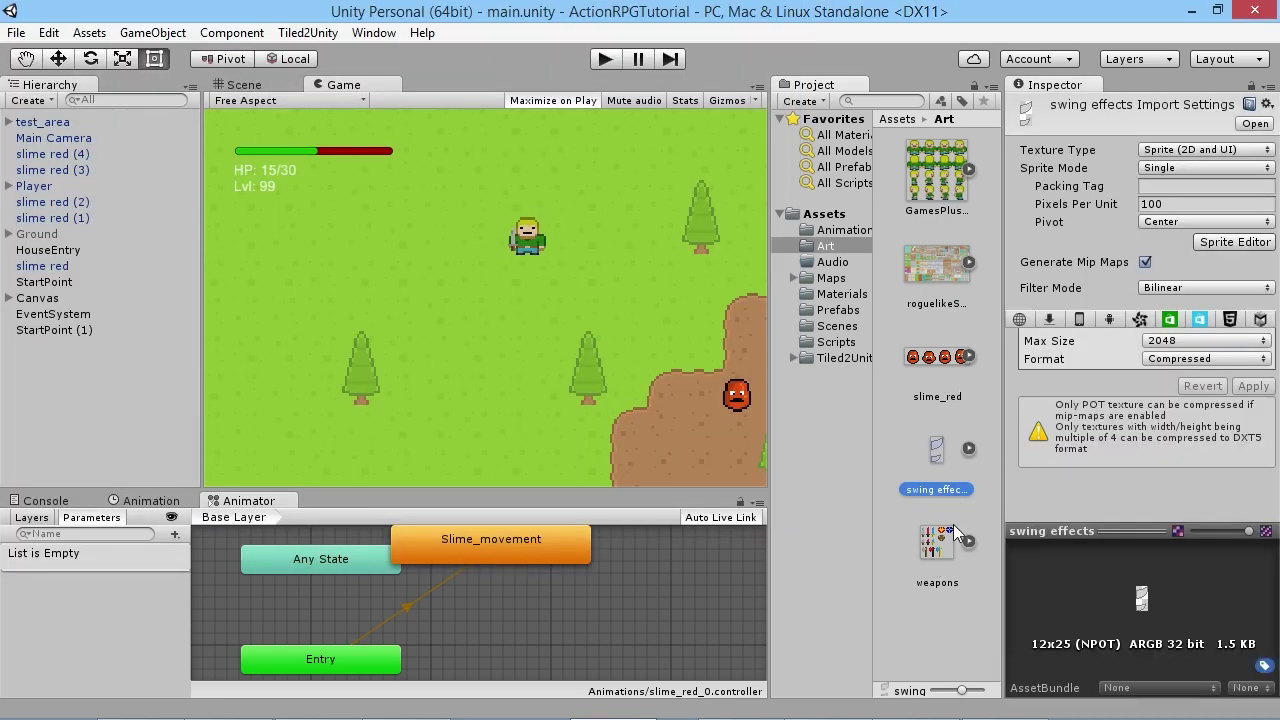
# - Set swing effects to 16 pixels per unit, Multiple sprite mode, with mip maps off
pyautogui.click(1165, 204)
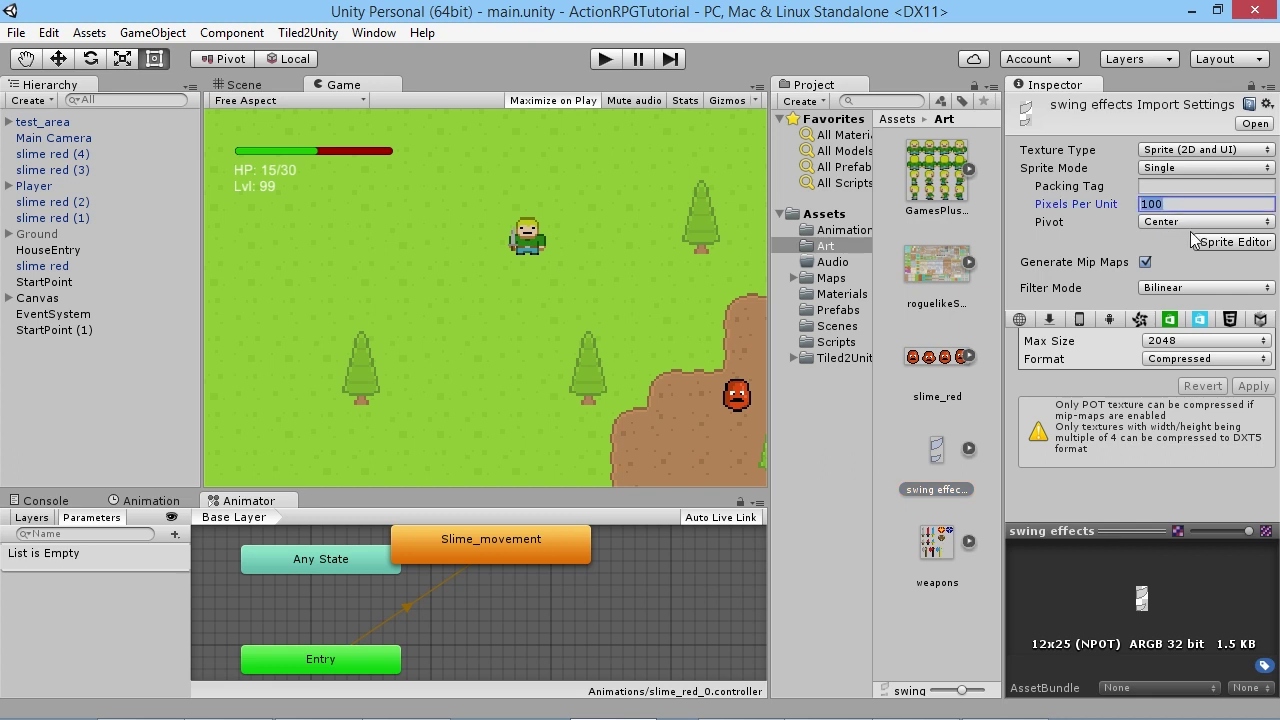
pyautogui.write('16')
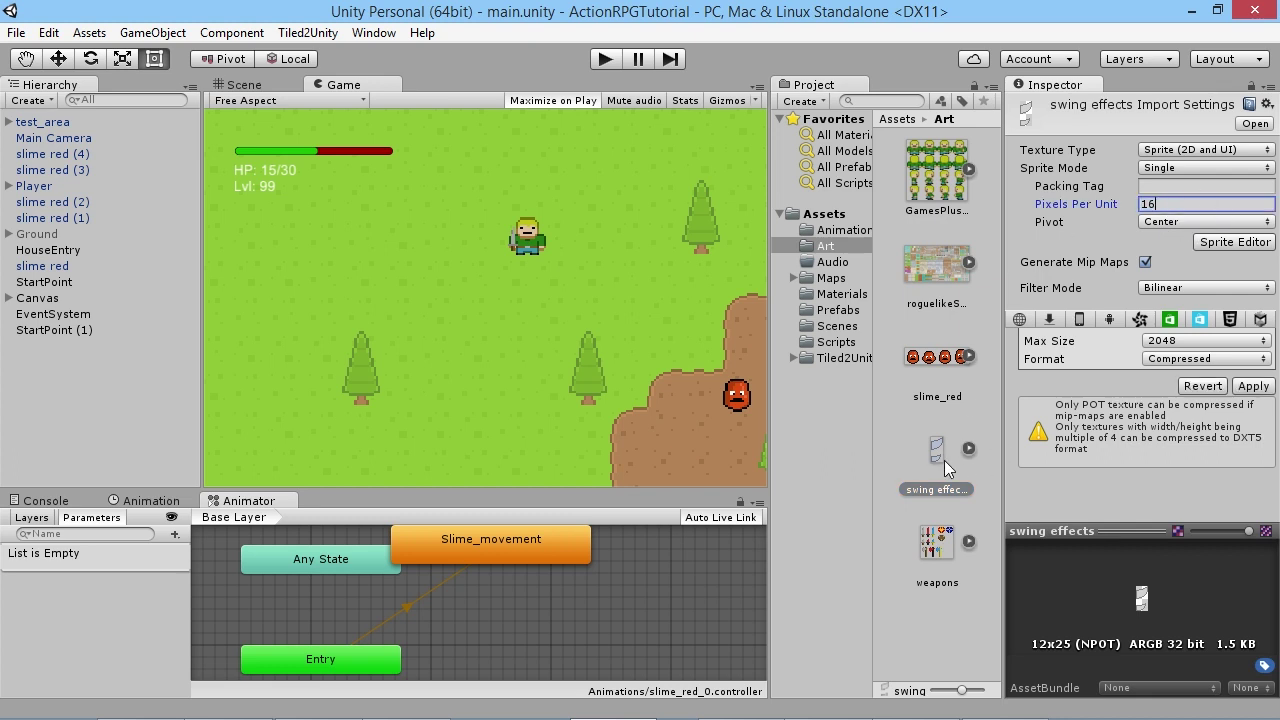
pyautogui.click(1182, 168)
pyautogui.click(1190, 208)
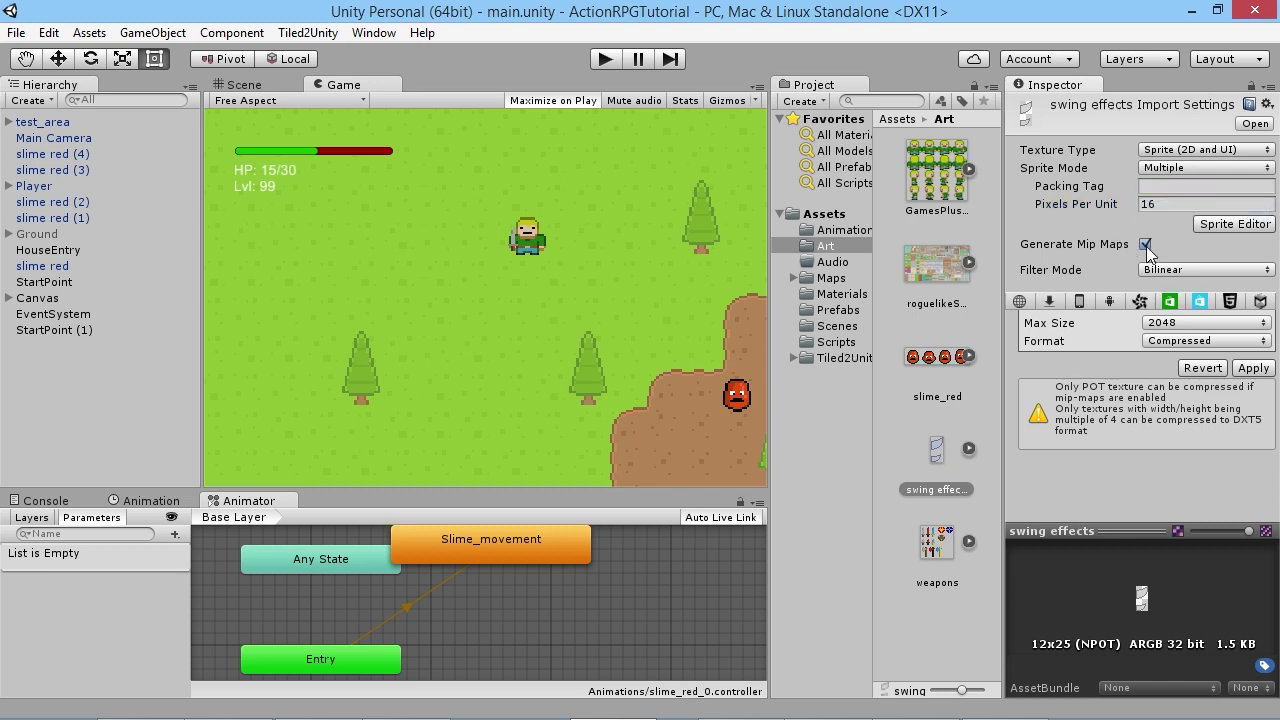
pyautogui.click(1146, 244)
# - Apply Point filtering, max size 32 and Truecolor format to the swing effects texture
pyautogui.click(1182, 268)
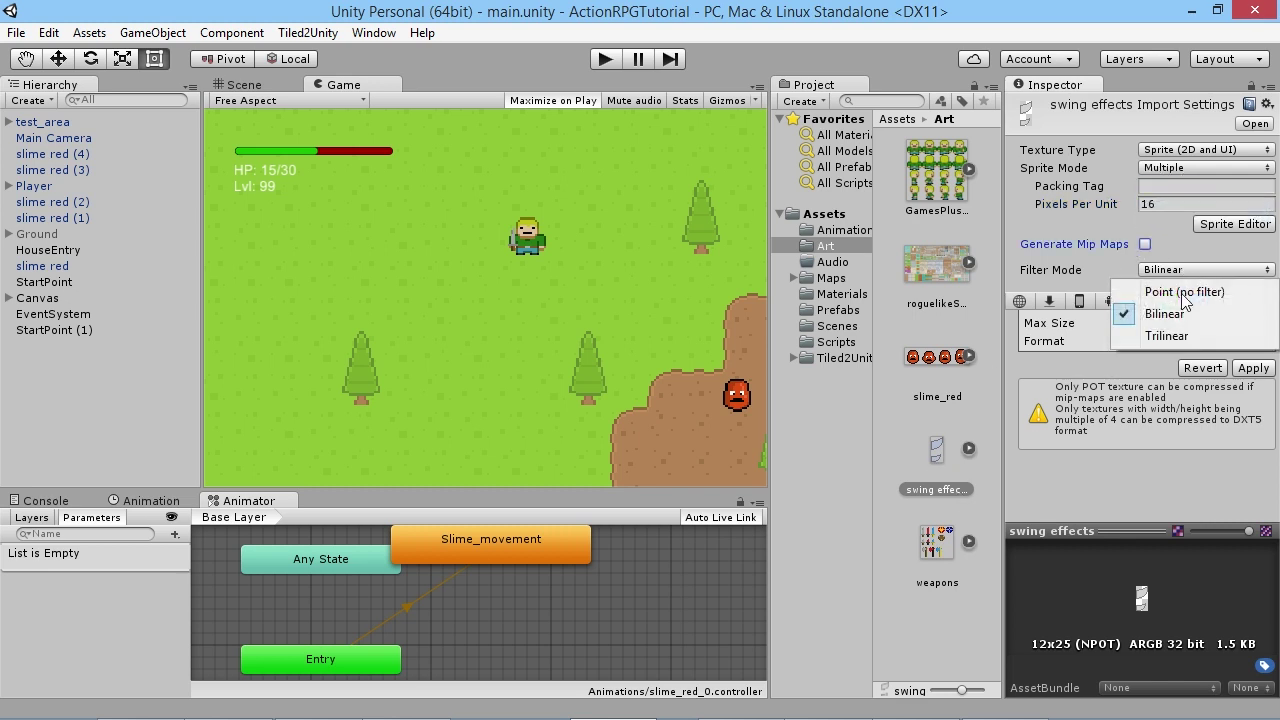
pyautogui.click(1180, 292)
pyautogui.click(1180, 320)
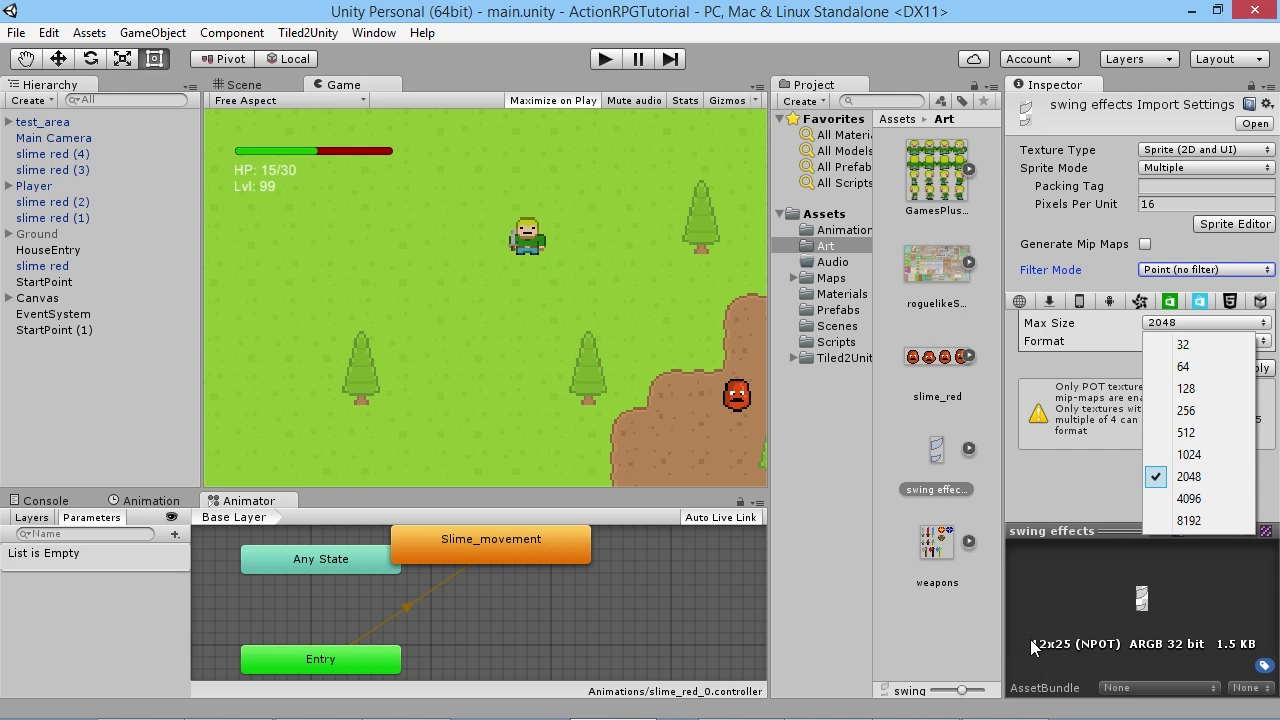
pyautogui.click(1172, 344)
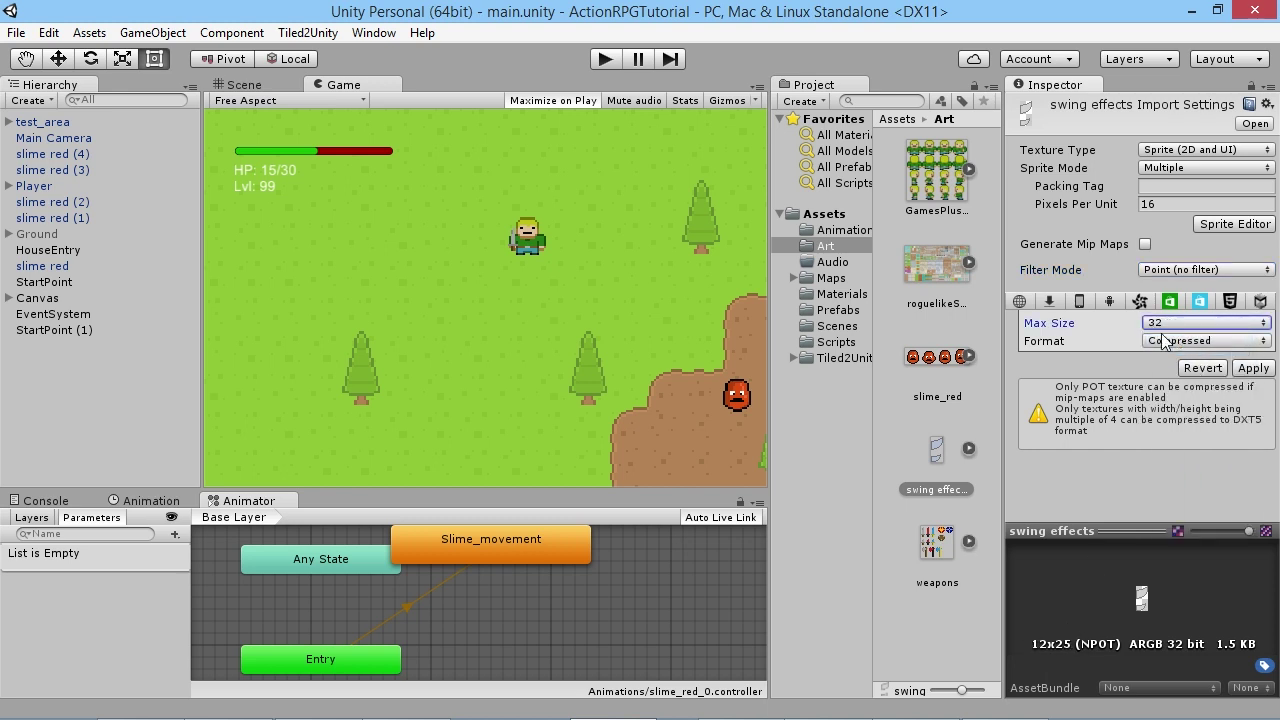
pyautogui.click(1165, 341)
pyautogui.click(1190, 406)
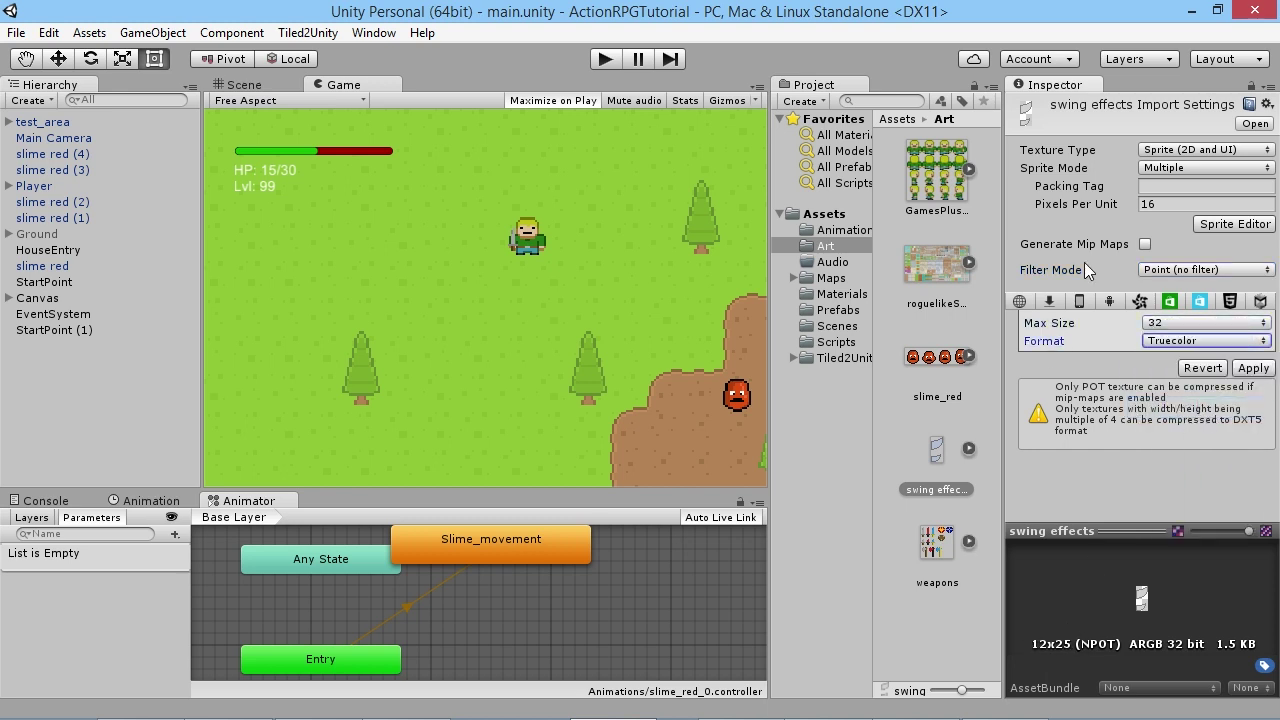
pyautogui.click(1252, 368)
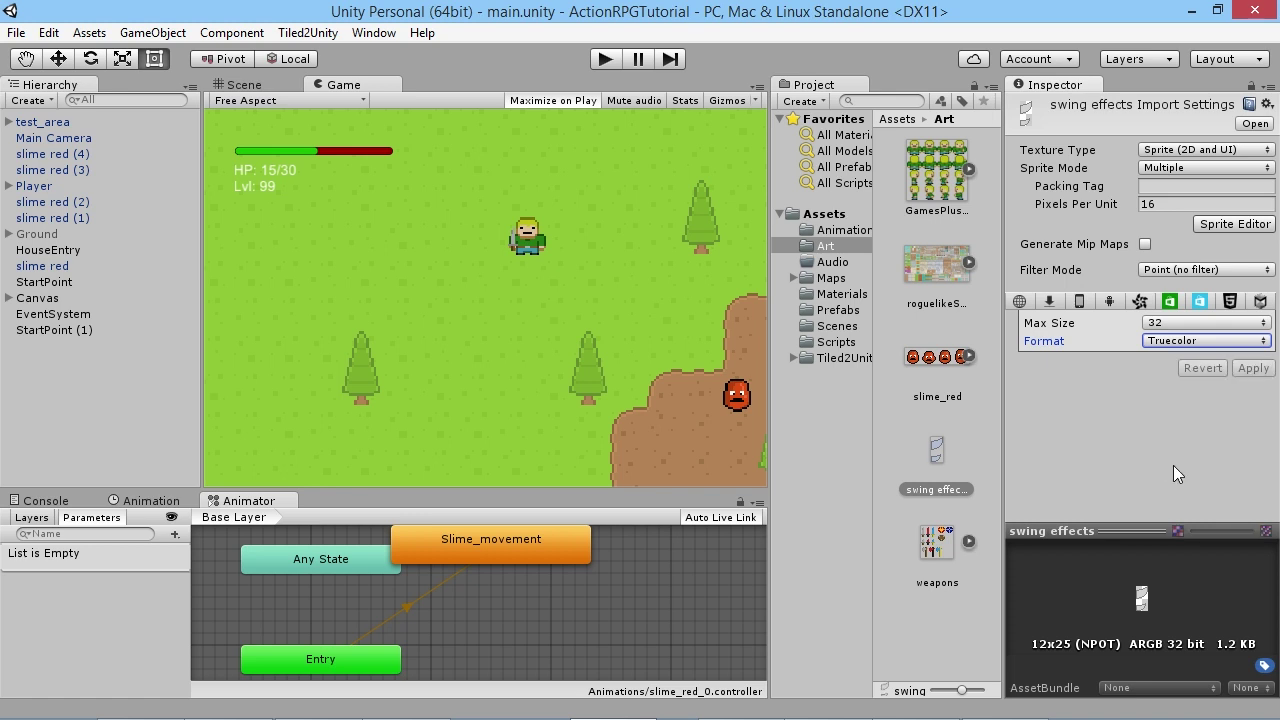
pyautogui.click(1233, 224)
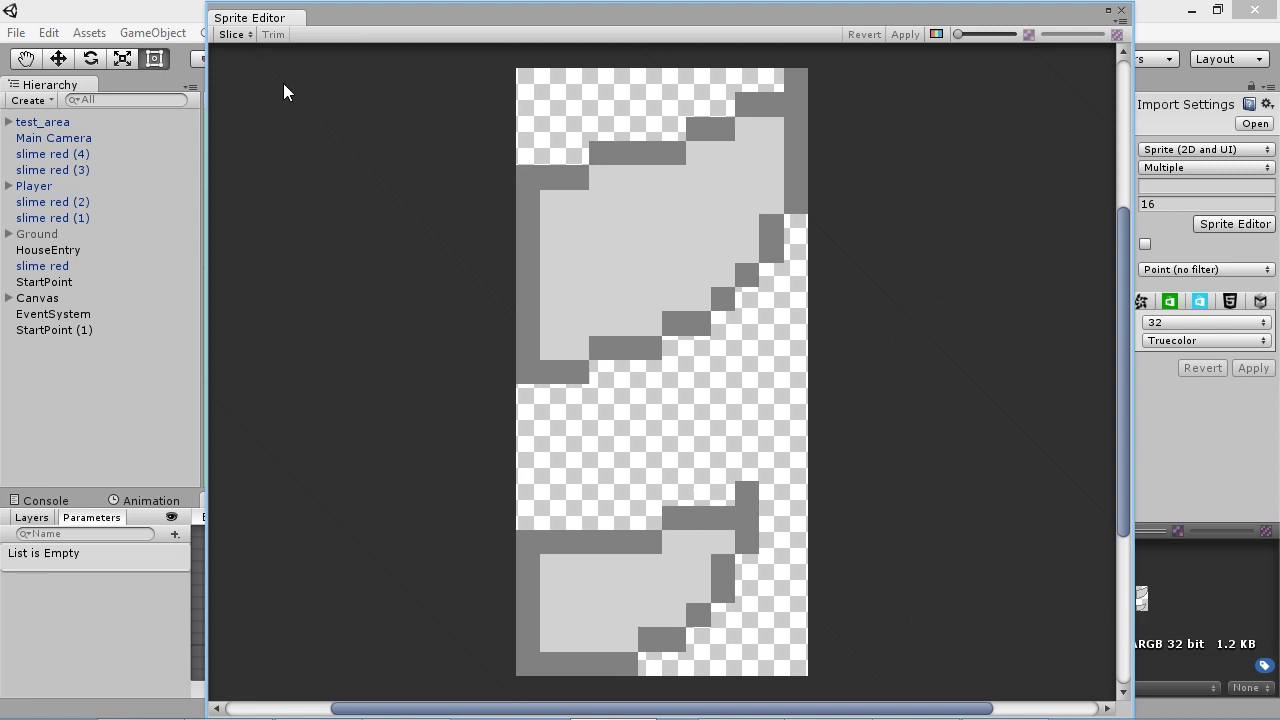
# - Automatically slice the swing effects sheet into separate sprites
pyautogui.click(232, 36)
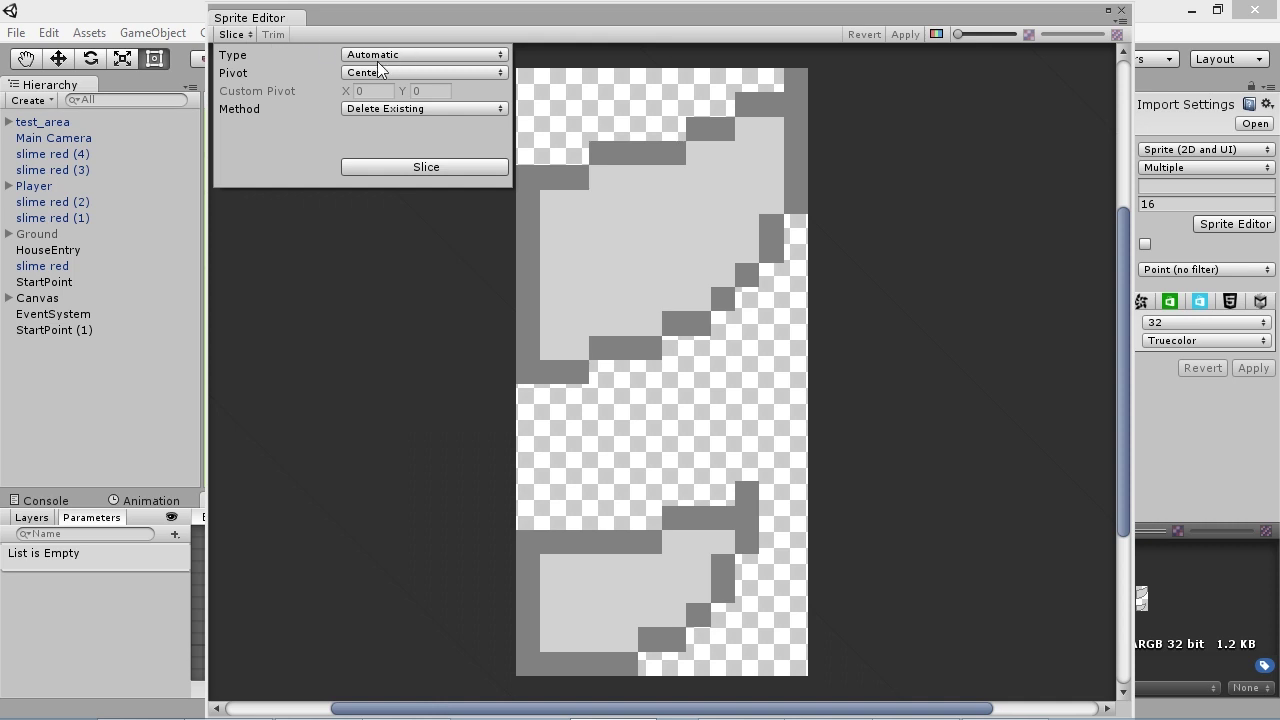
pyautogui.click(421, 166)
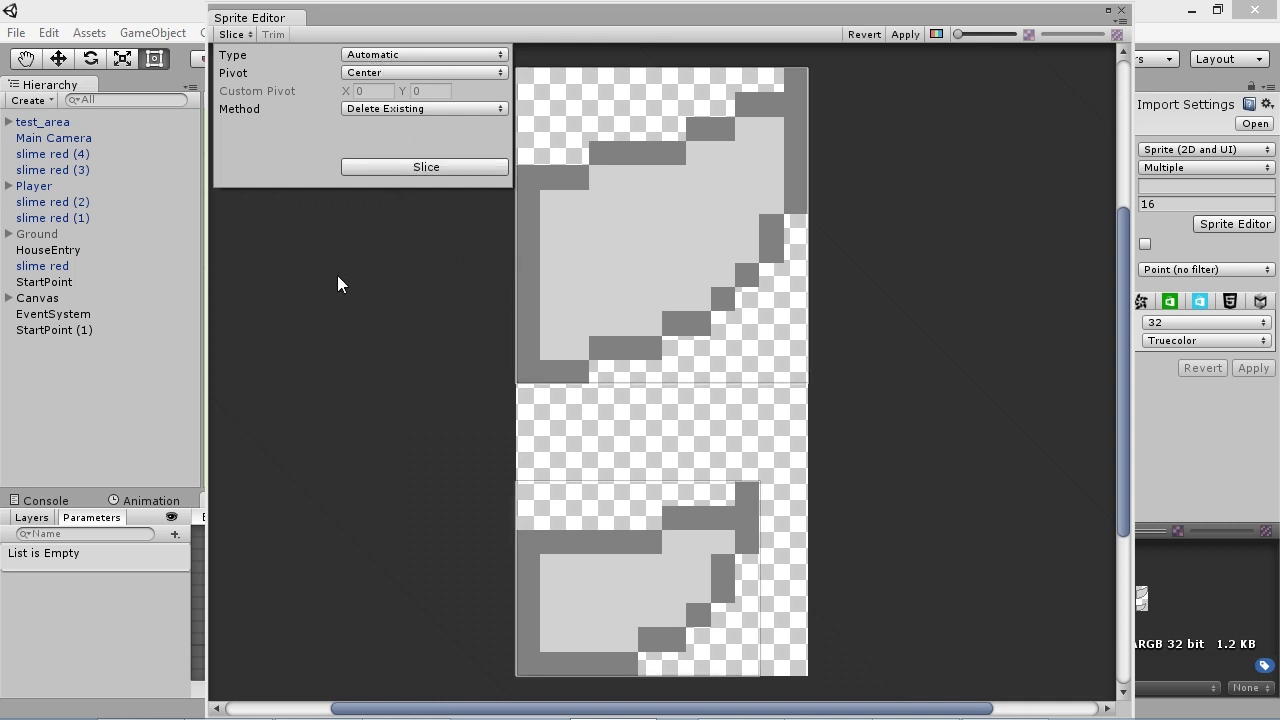
pyautogui.click(1024, 328)
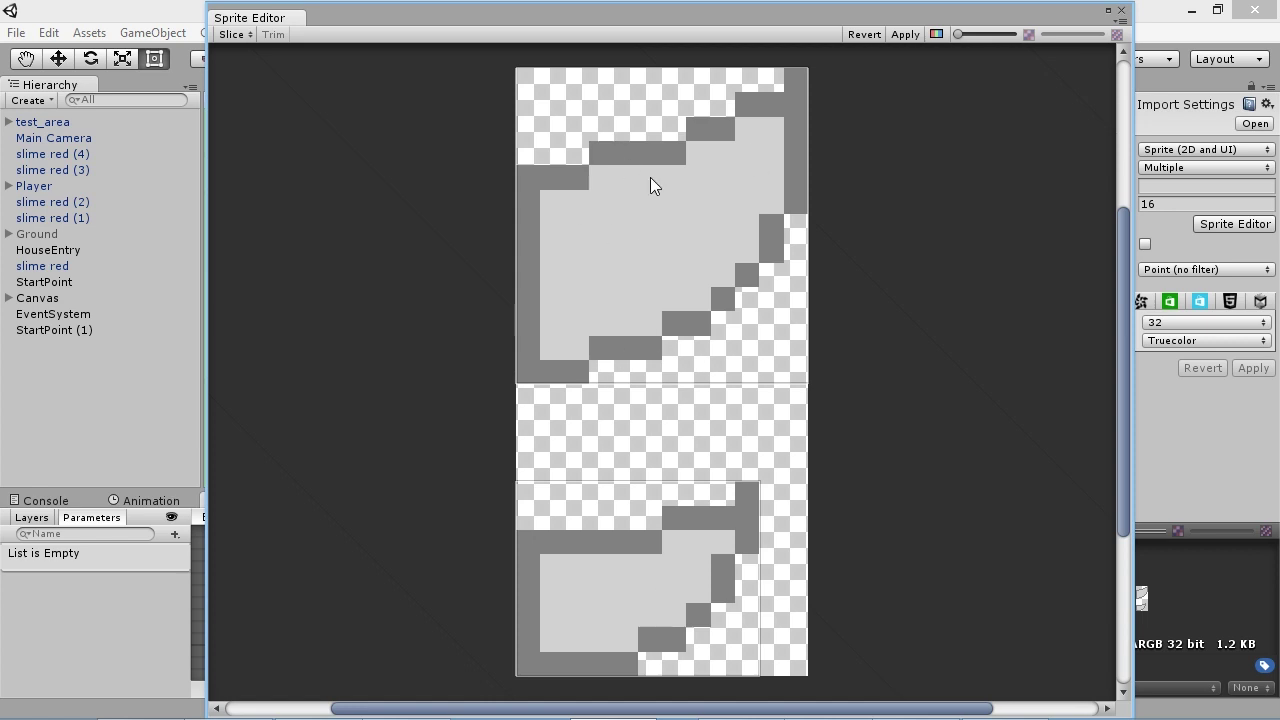
# - Rename the upper and lower slices 'swing big' and 'swing small', apply, and close the editor
pyautogui.click(666, 295)
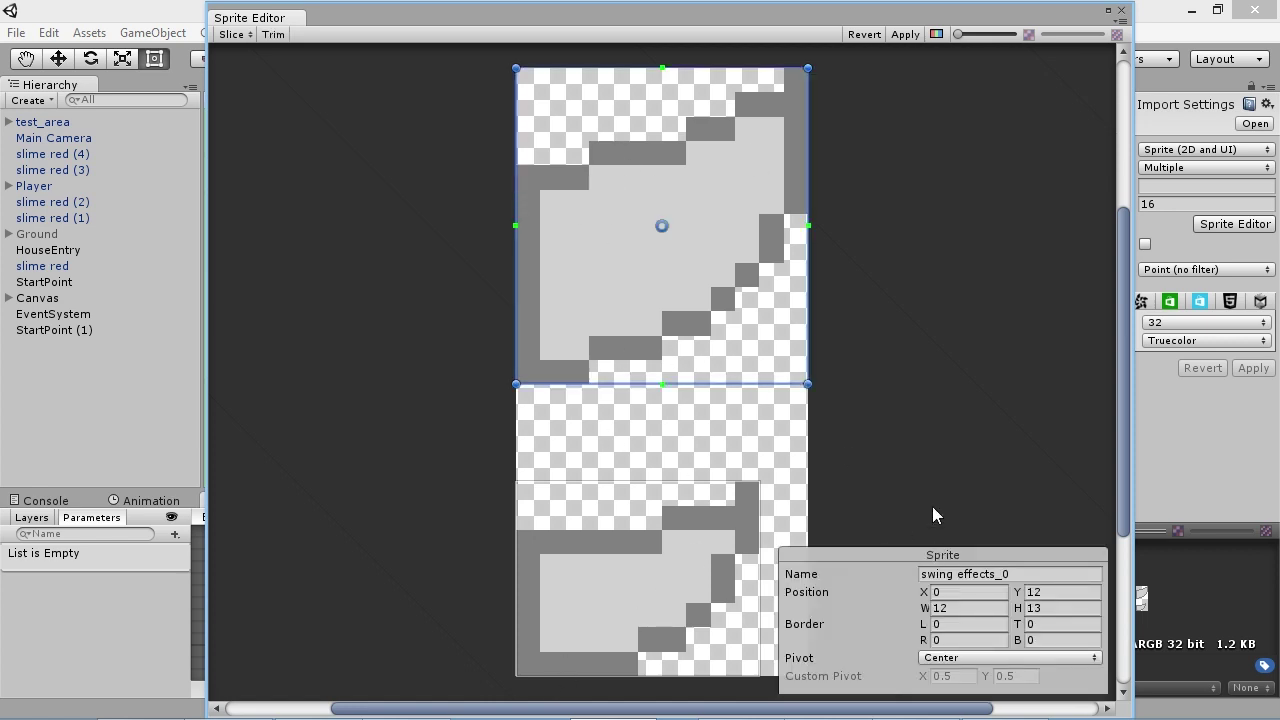
pyautogui.doubleClick(963, 571)
pyautogui.write('big')
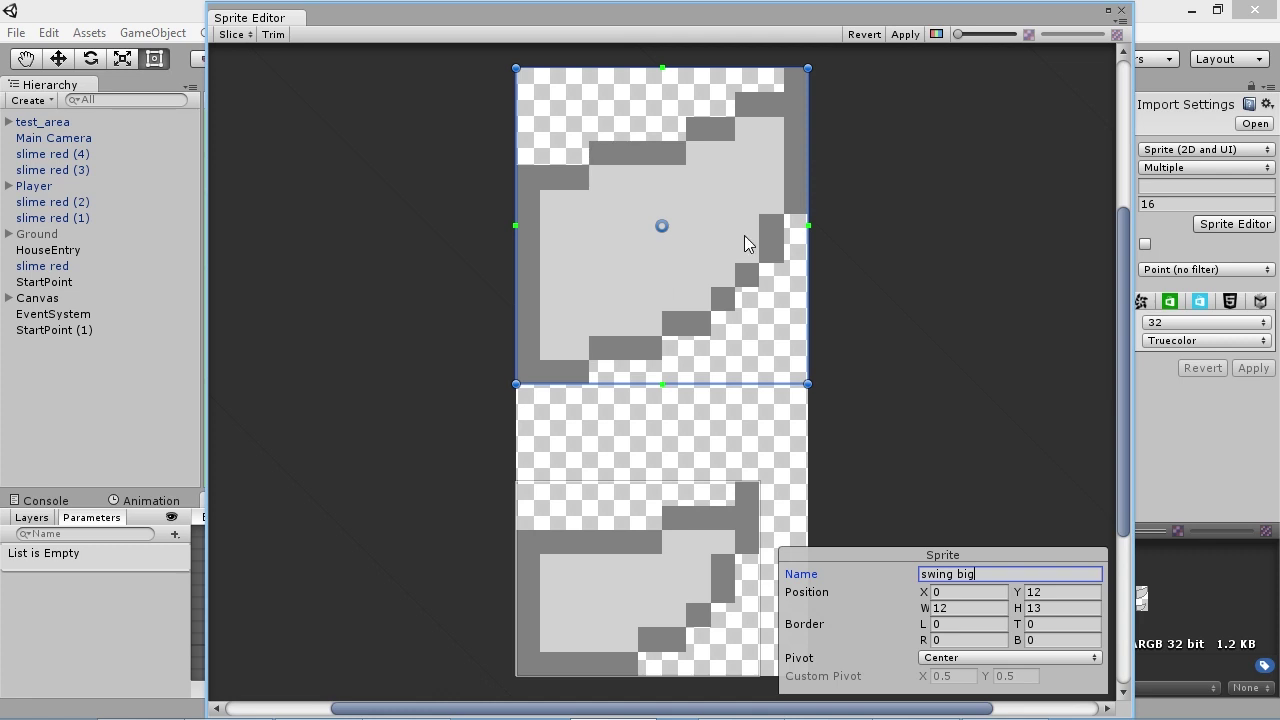
pyautogui.click(664, 592)
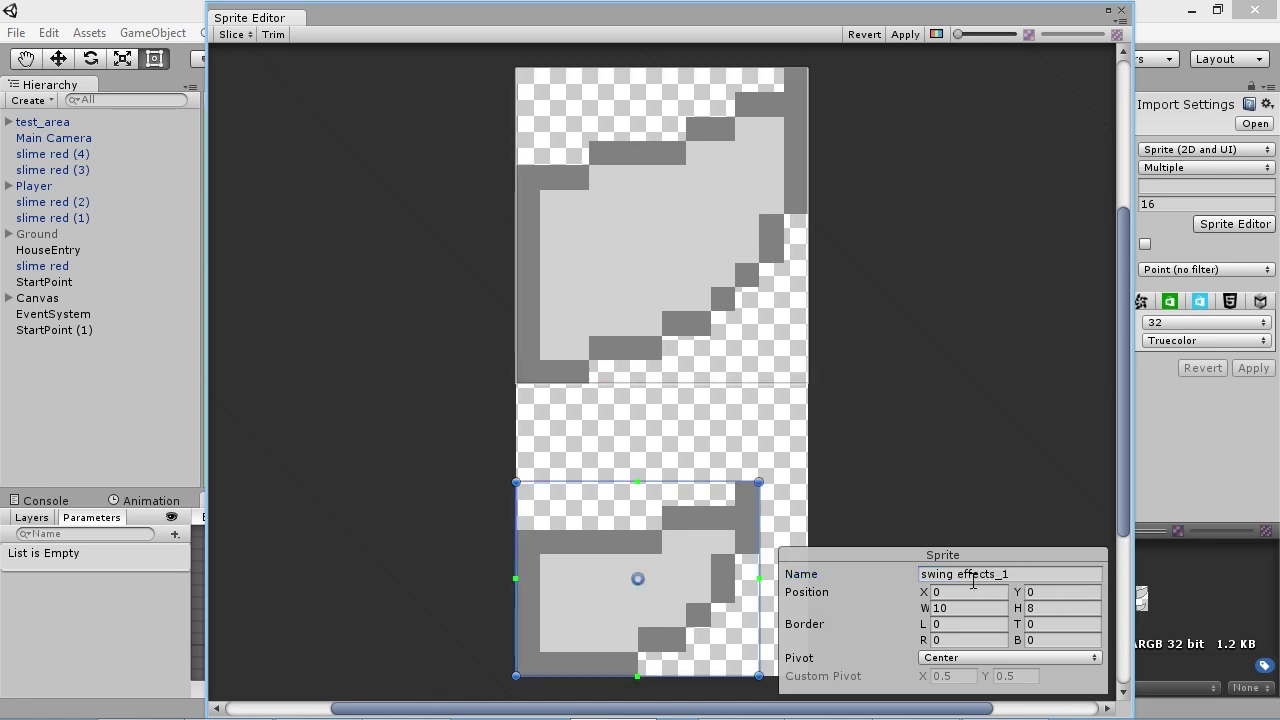
pyautogui.moveTo(957, 574); pyautogui.dragTo(1033, 573)
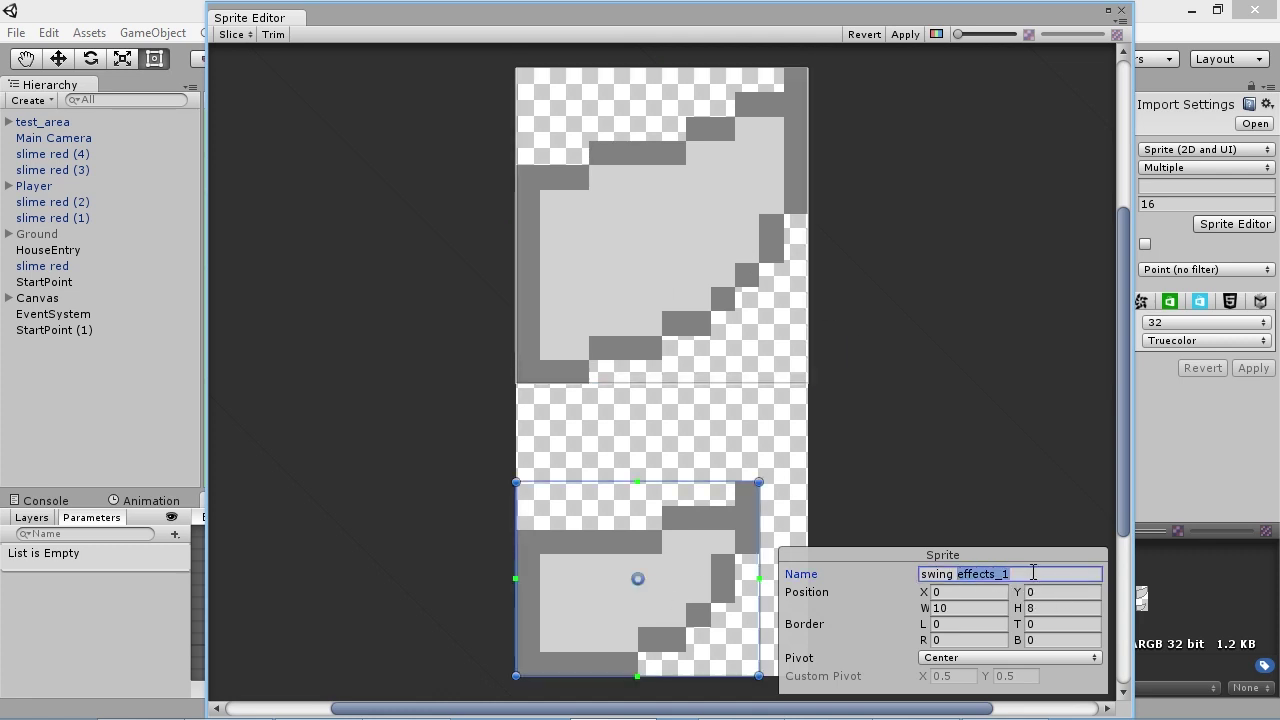
pyautogui.write('small')
pyautogui.click(905, 34)
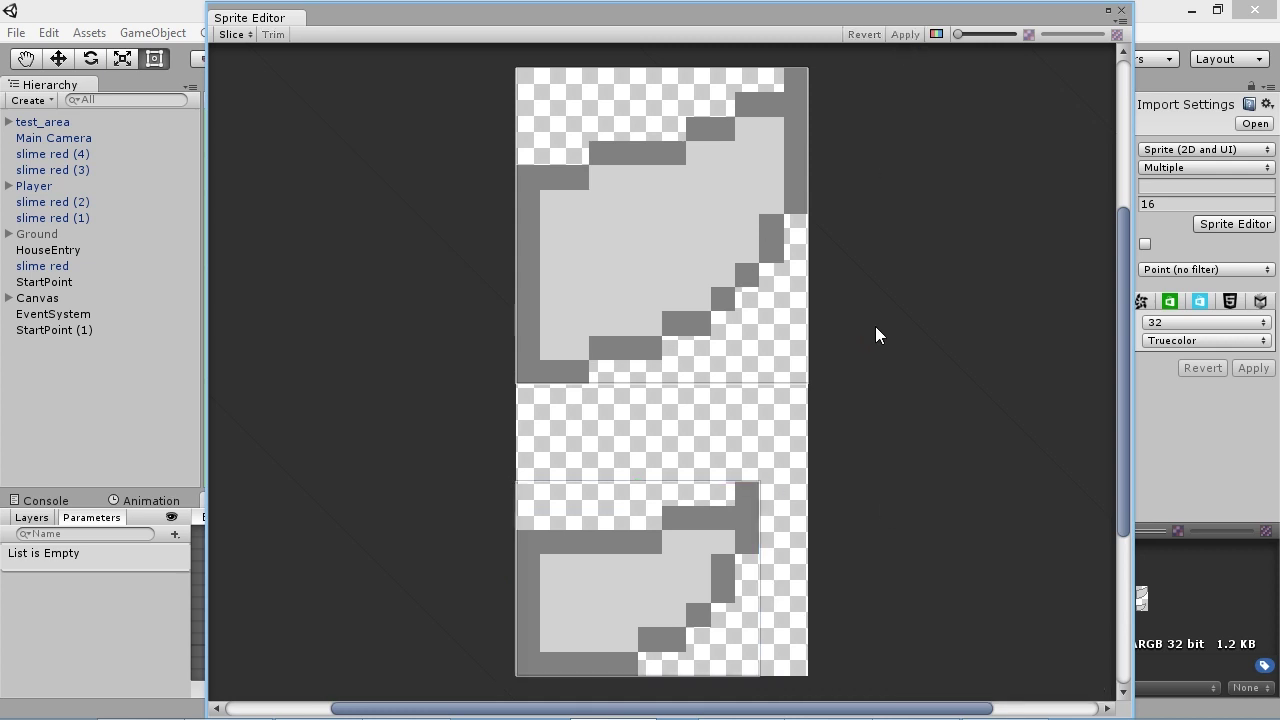
pyautogui.click(1121, 10)
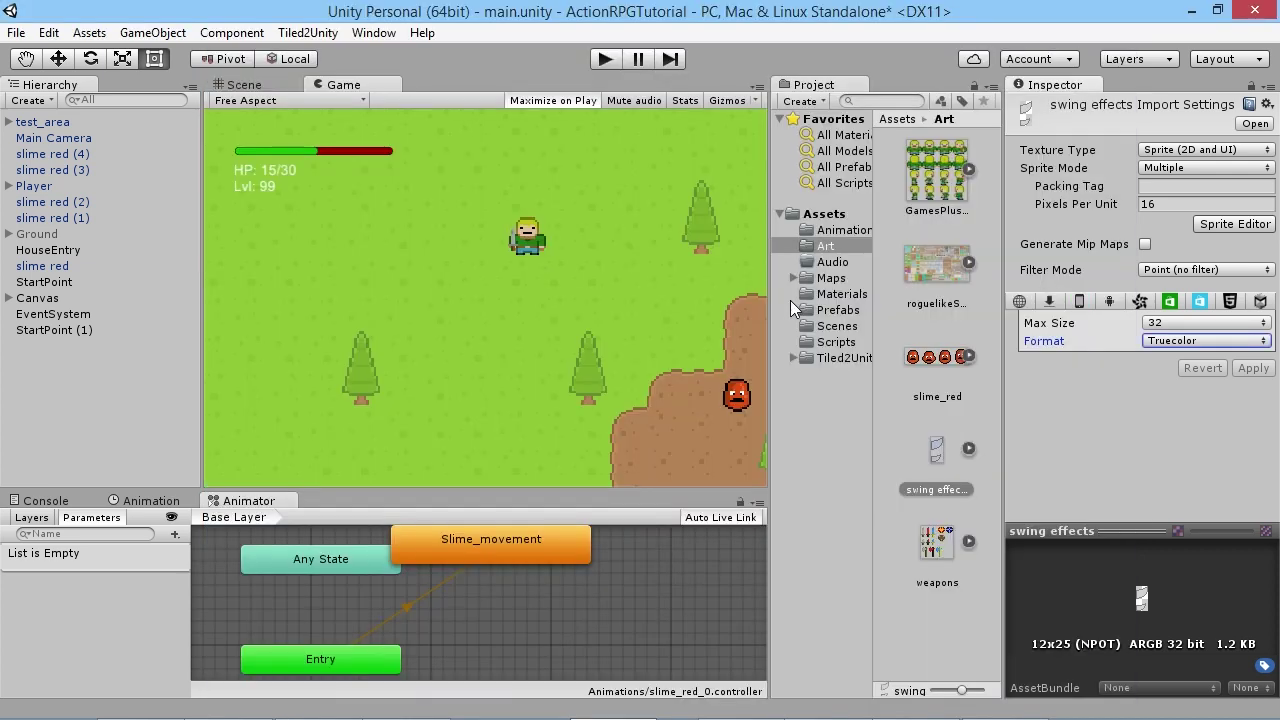
# - Frame the Player in the Scene view and drag the swing big sprite in below him
pyautogui.click(258, 88)
pyautogui.doubleClick(30, 187)
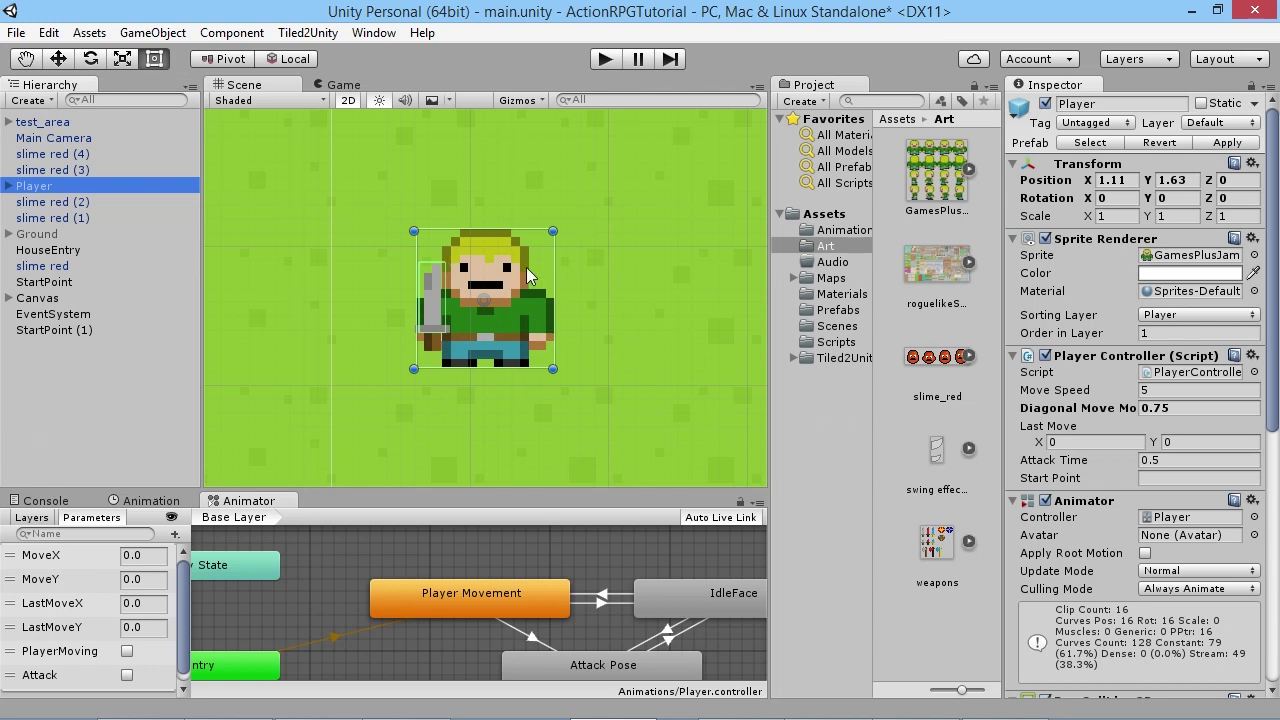
pyautogui.scroll(-3, 560, 237)
pyautogui.moveTo(540, 237); pyautogui.dragTo(435, 224, button='middle')
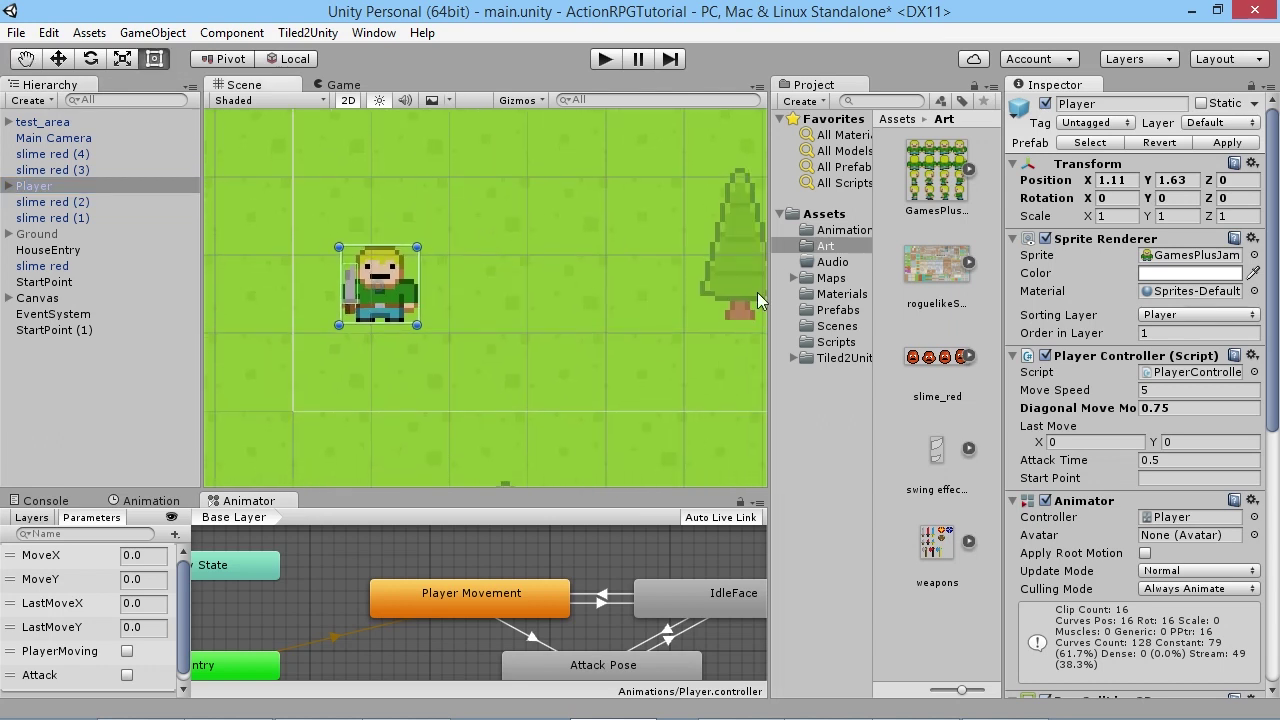
pyautogui.click(968, 448)
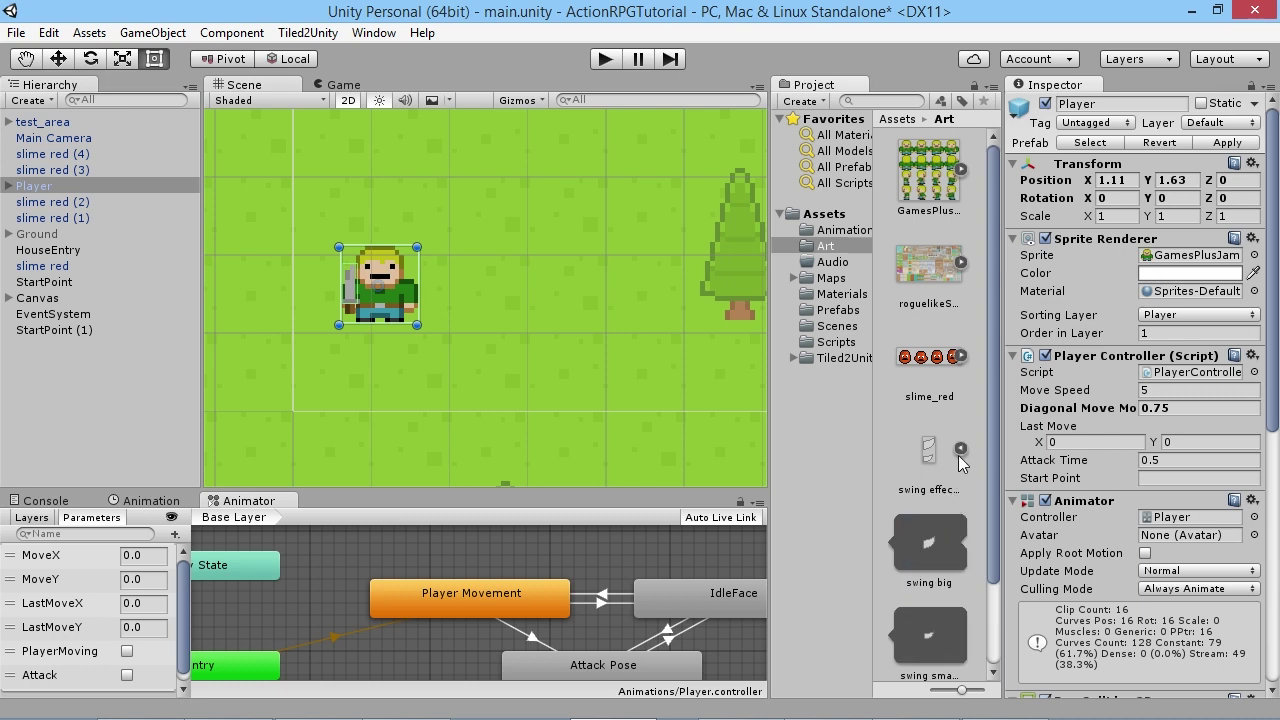
pyautogui.scroll(-2, 955, 500)
pyautogui.click(931, 440)
pyautogui.moveTo(931, 437); pyautogui.dragTo(392, 343)
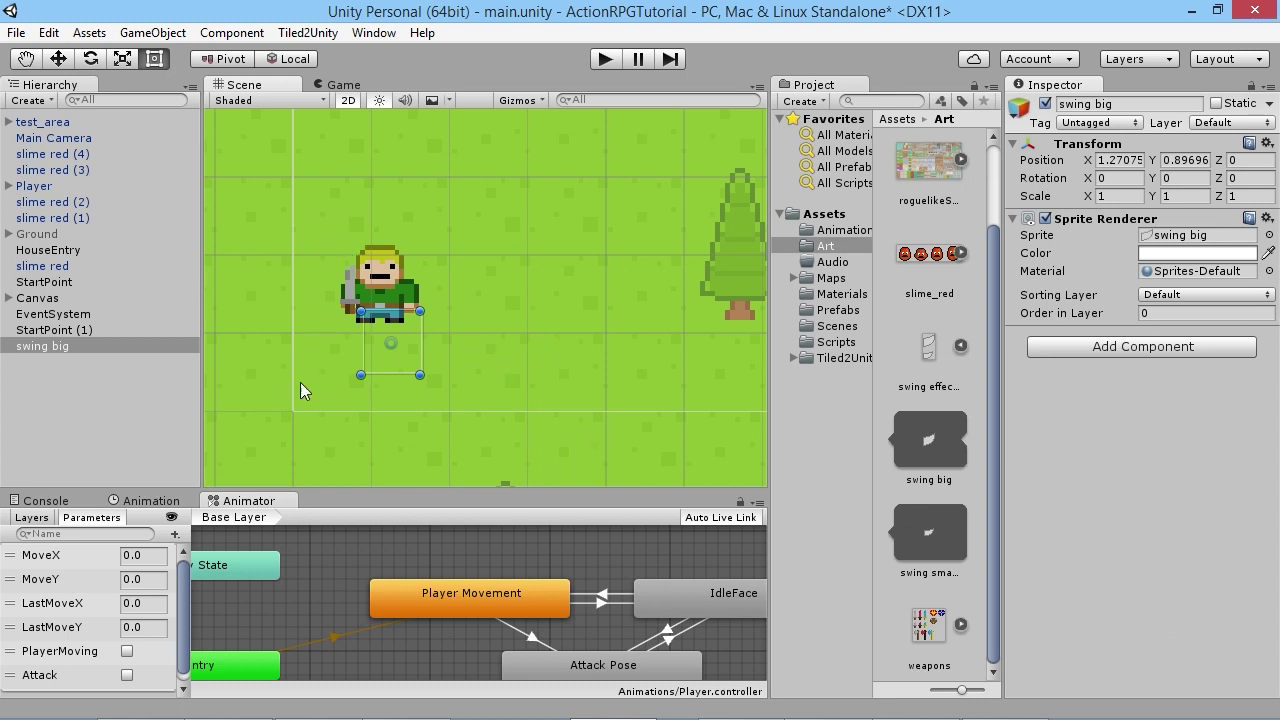
# - Put swing big on the Player sorting layer and move it closer under the player
pyautogui.click(1191, 294)
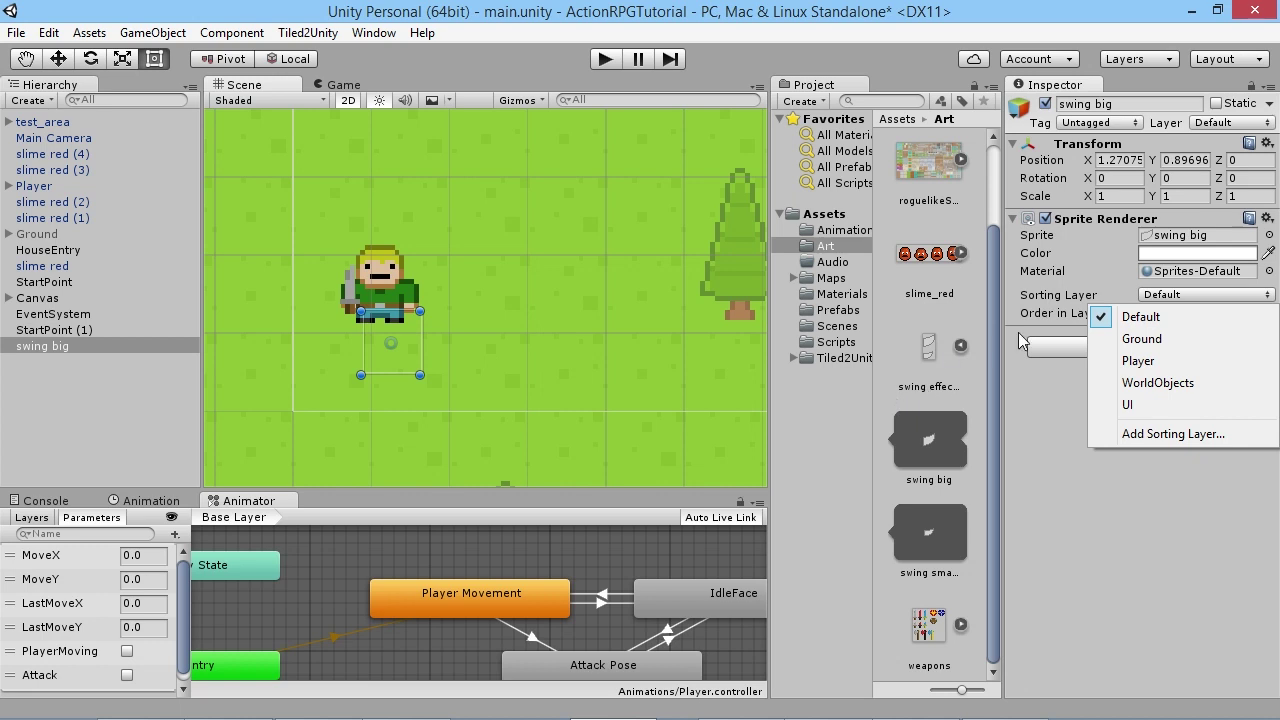
pyautogui.click(1138, 360)
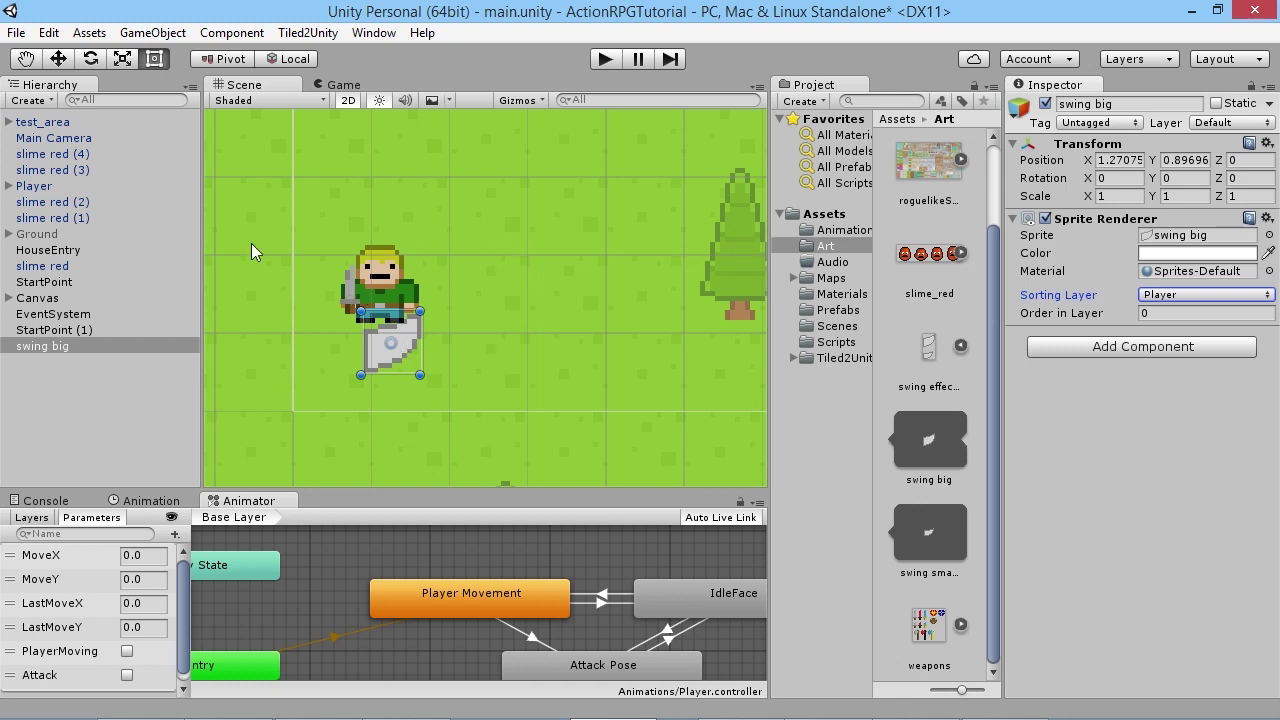
pyautogui.click(58, 58)
pyautogui.moveTo(390, 335)
pyautogui.mouseDown()
pyautogui.moveTo(405, 300)
pyautogui.moveTo(385, 322)
pyautogui.moveTo(400, 350)
pyautogui.moveTo(411, 346)
pyautogui.mouseUp()
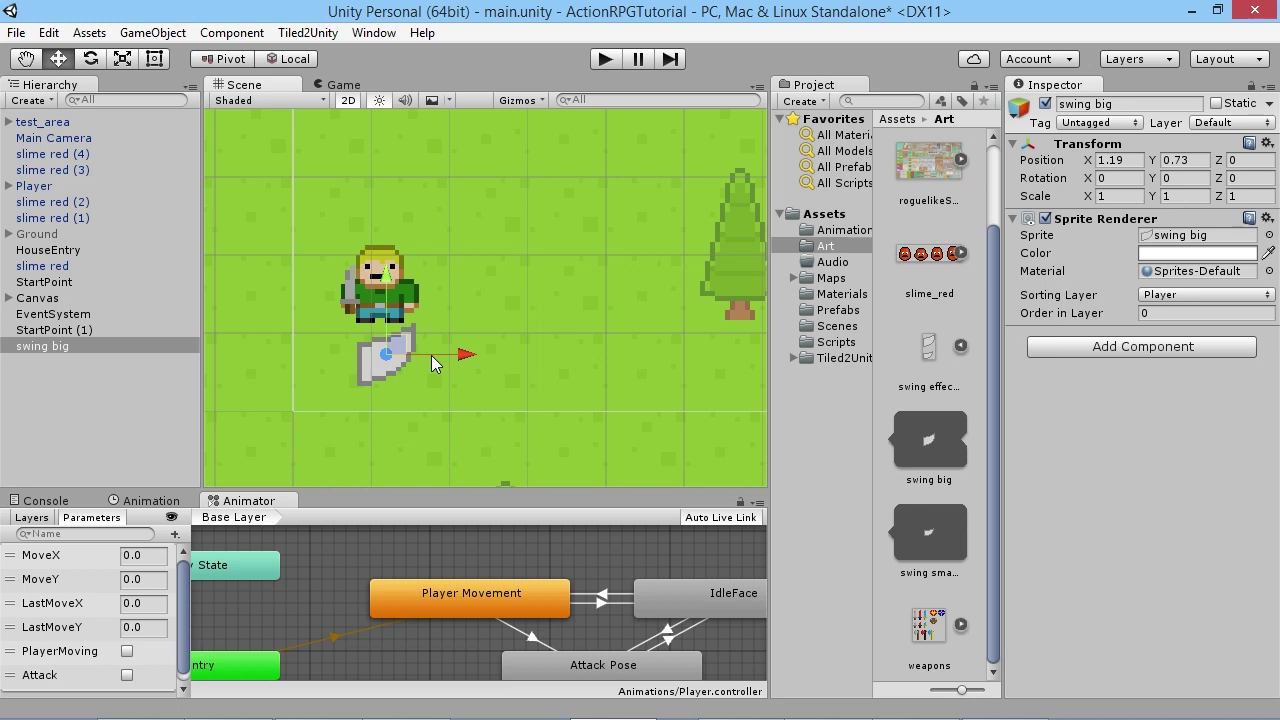
# - Scroll the Inspector and open the Add Component list for swing big
pyautogui.scroll(4, 380, 386)
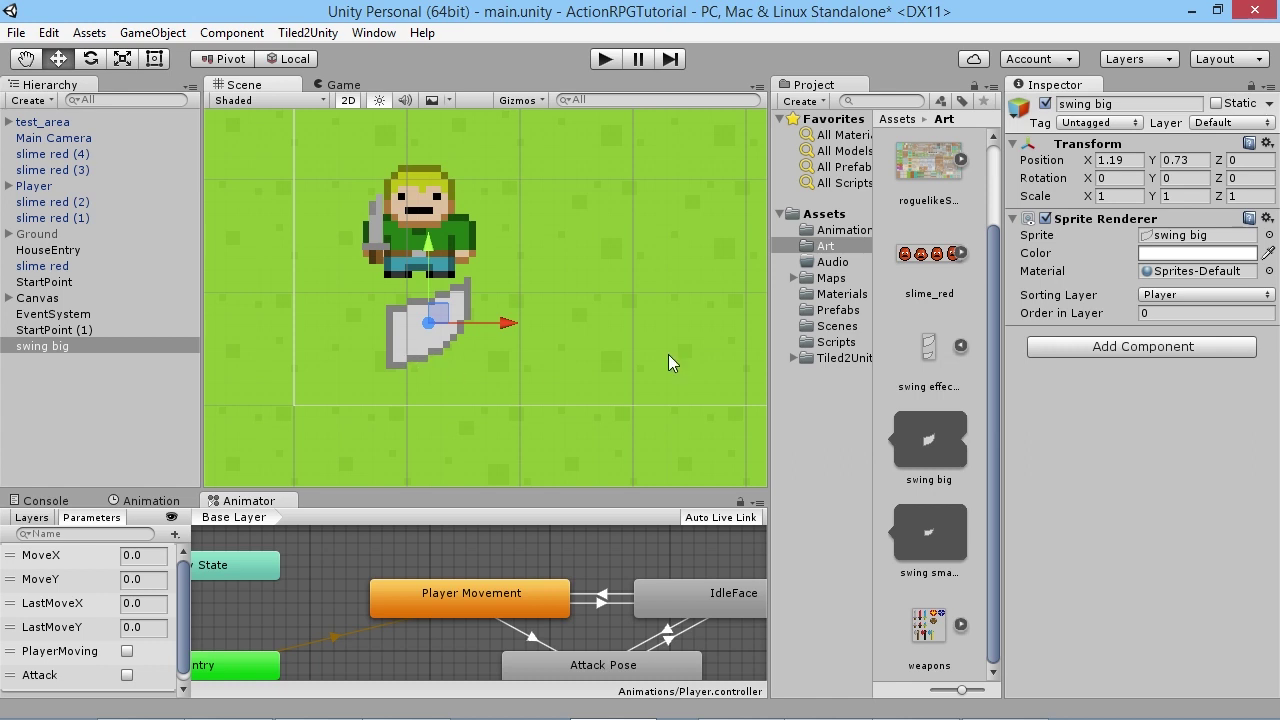
pyautogui.click(1119, 342)
# - Search 'poly' and add a Polygon Collider 2D to swing big
pyautogui.write('polygon')
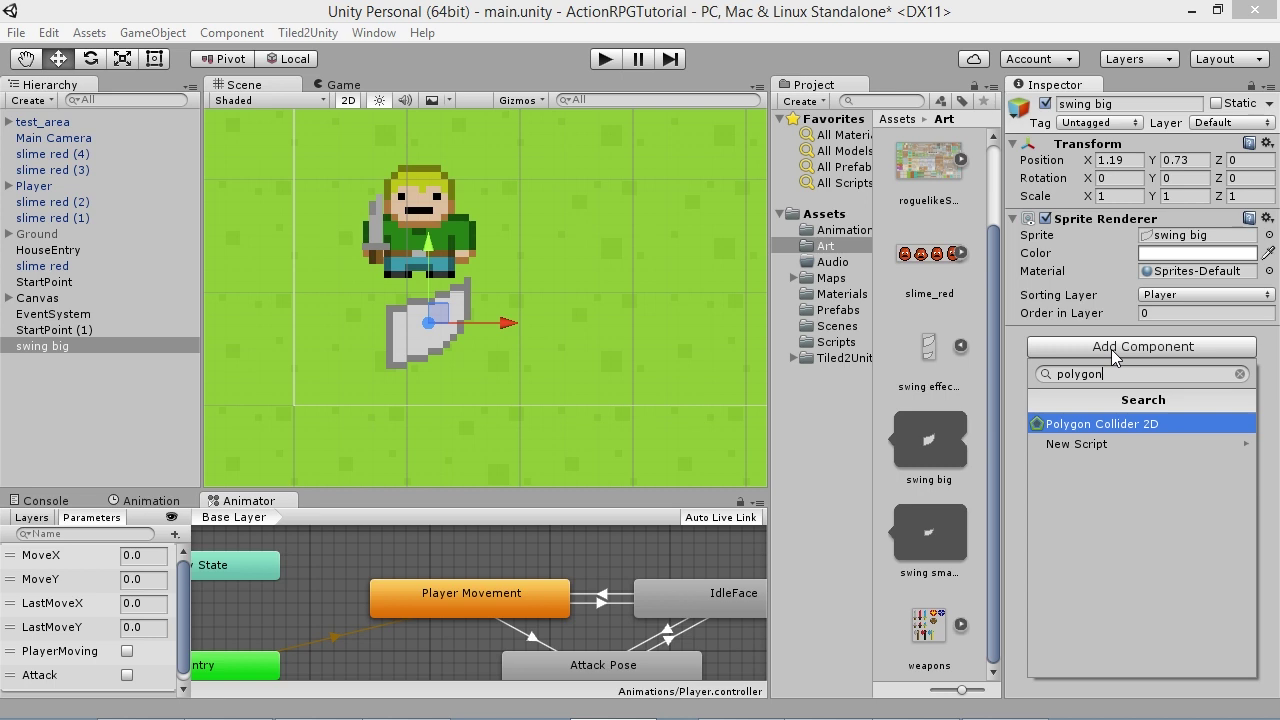
pyautogui.click(1131, 422)
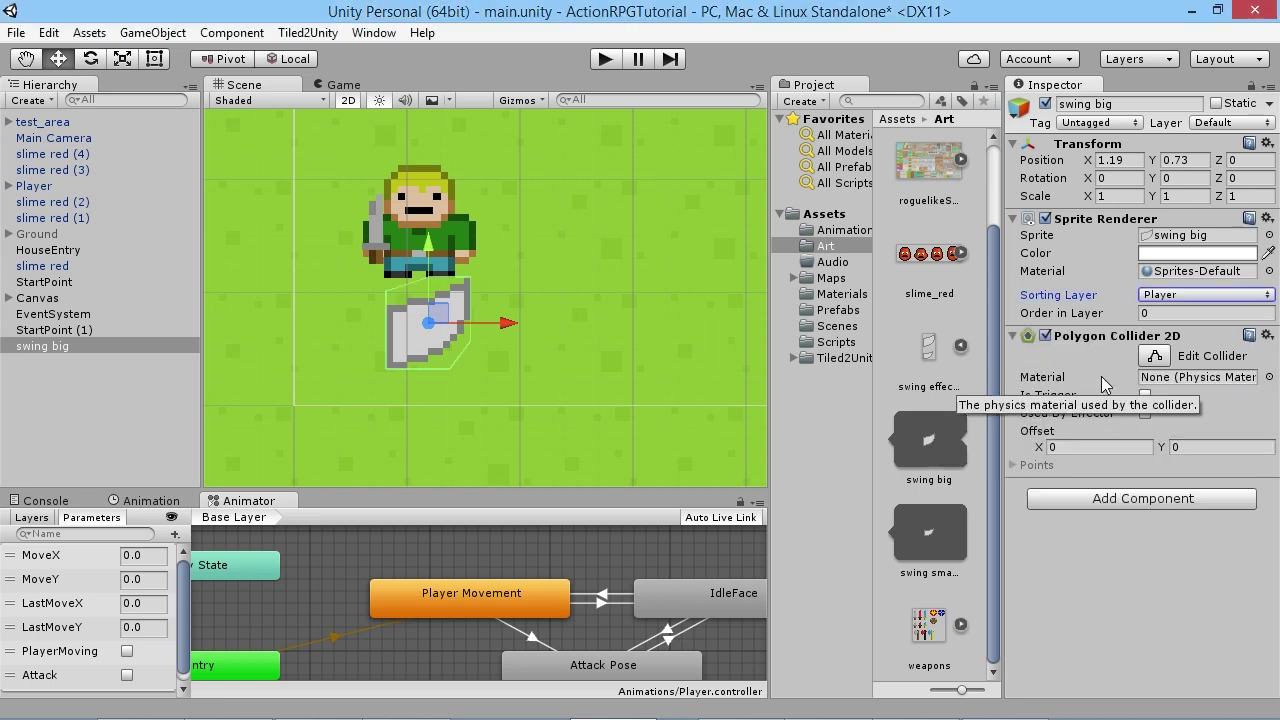
pyautogui.scroll(3, 418, 334)
pyautogui.scroll(2, 410, 300)
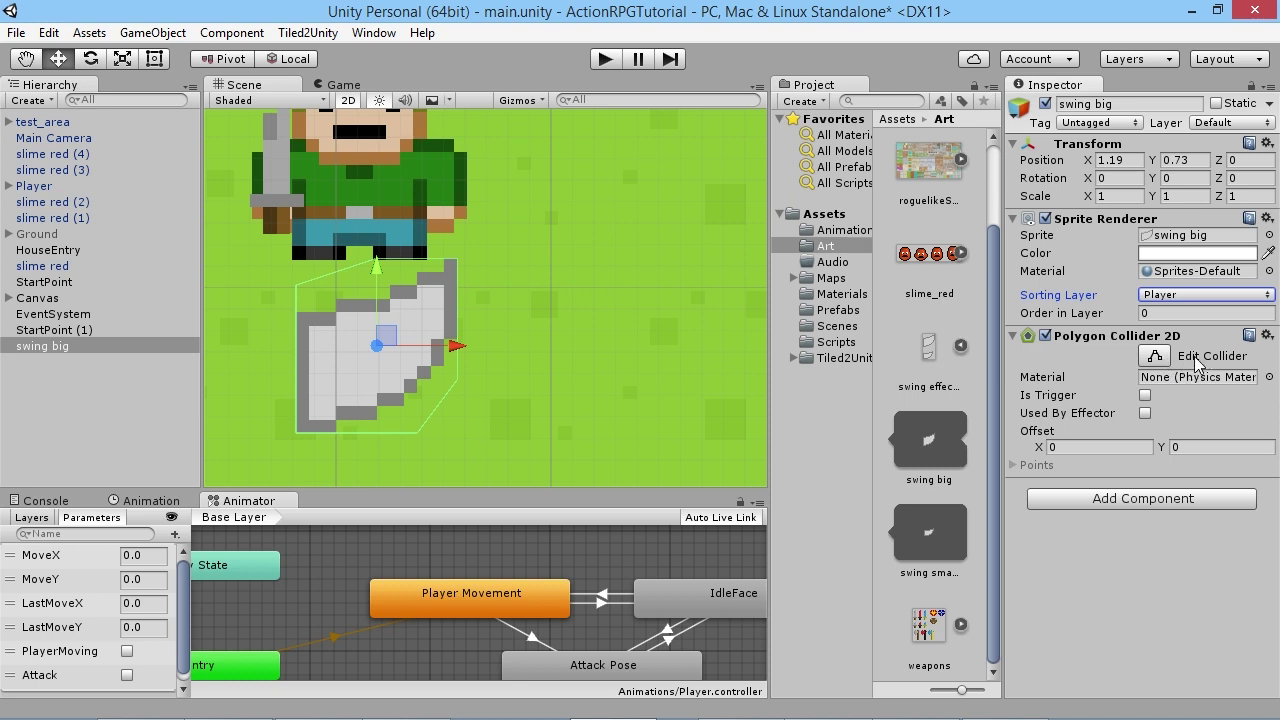
# - Trim swing big's polygon collider to the blade by deleting one corner and moving its points, then tick Is Trigger
pyautogui.click(1163, 362)
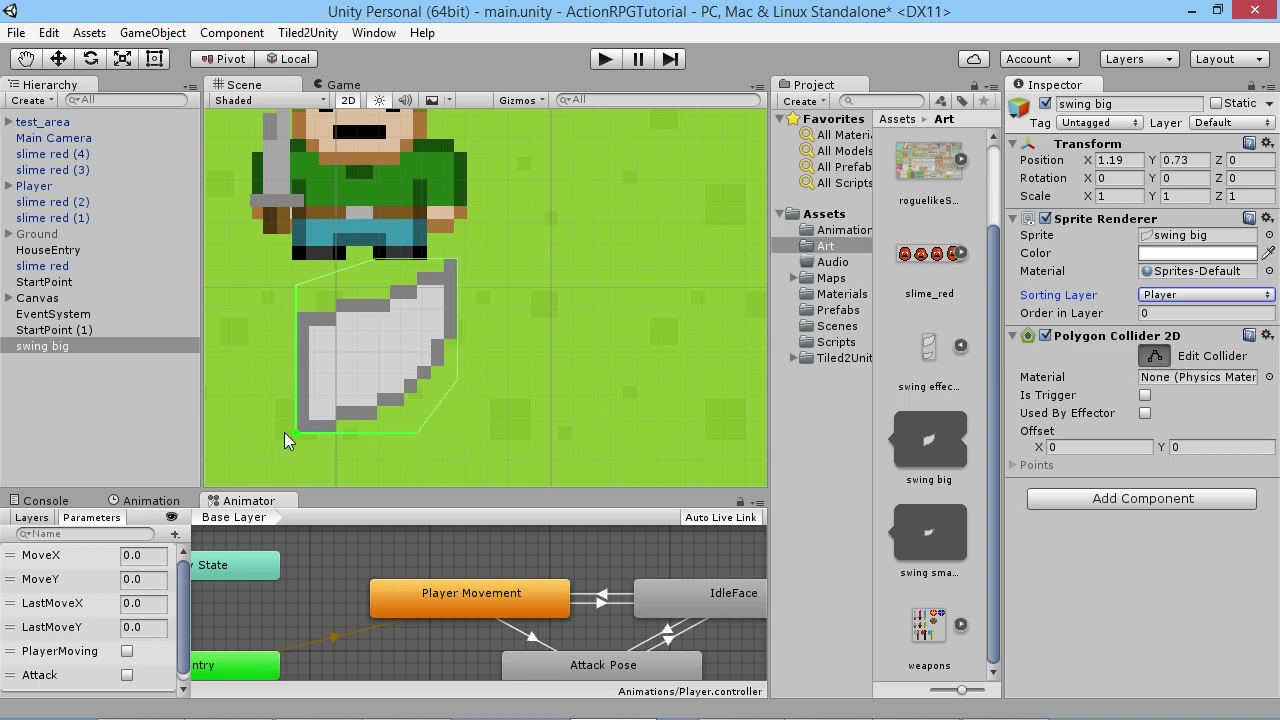
pyautogui.keyDown('ctrl'); pyautogui.click(413, 432); pyautogui.keyUp('ctrl')
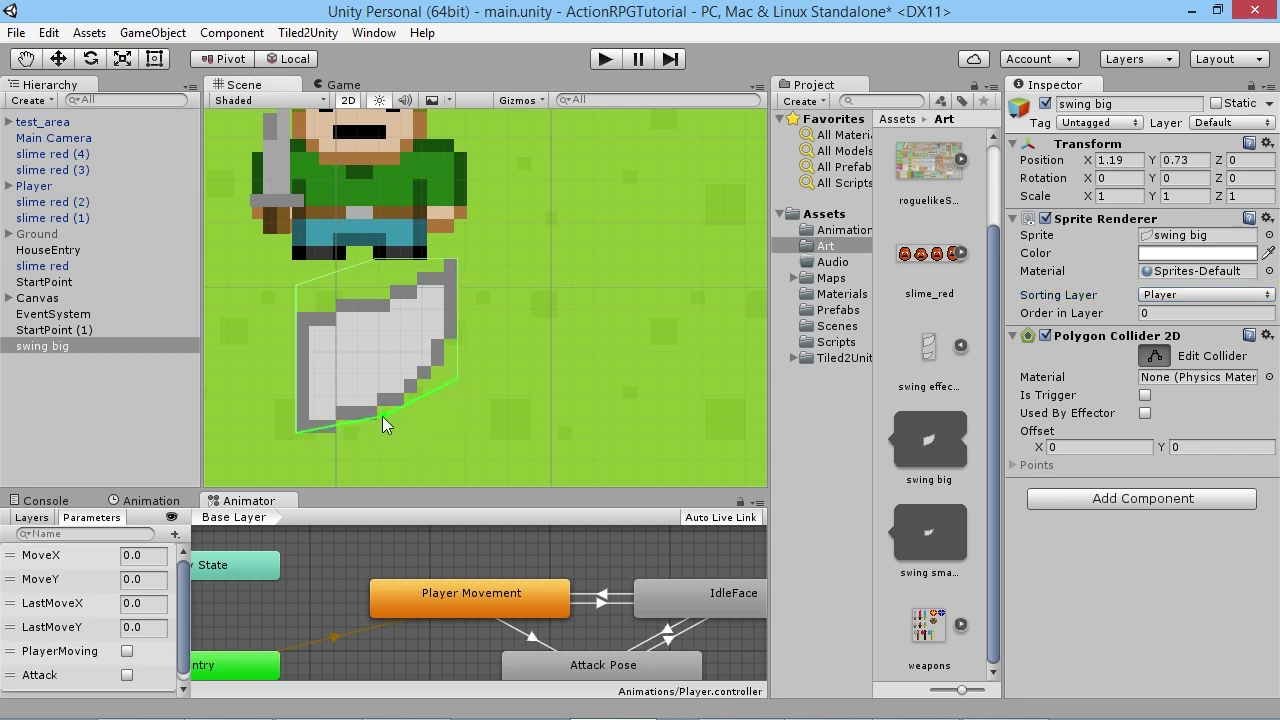
pyautogui.moveTo(447, 376); pyautogui.dragTo(435, 370)
pyautogui.moveTo(375, 259); pyautogui.dragTo(393, 294)
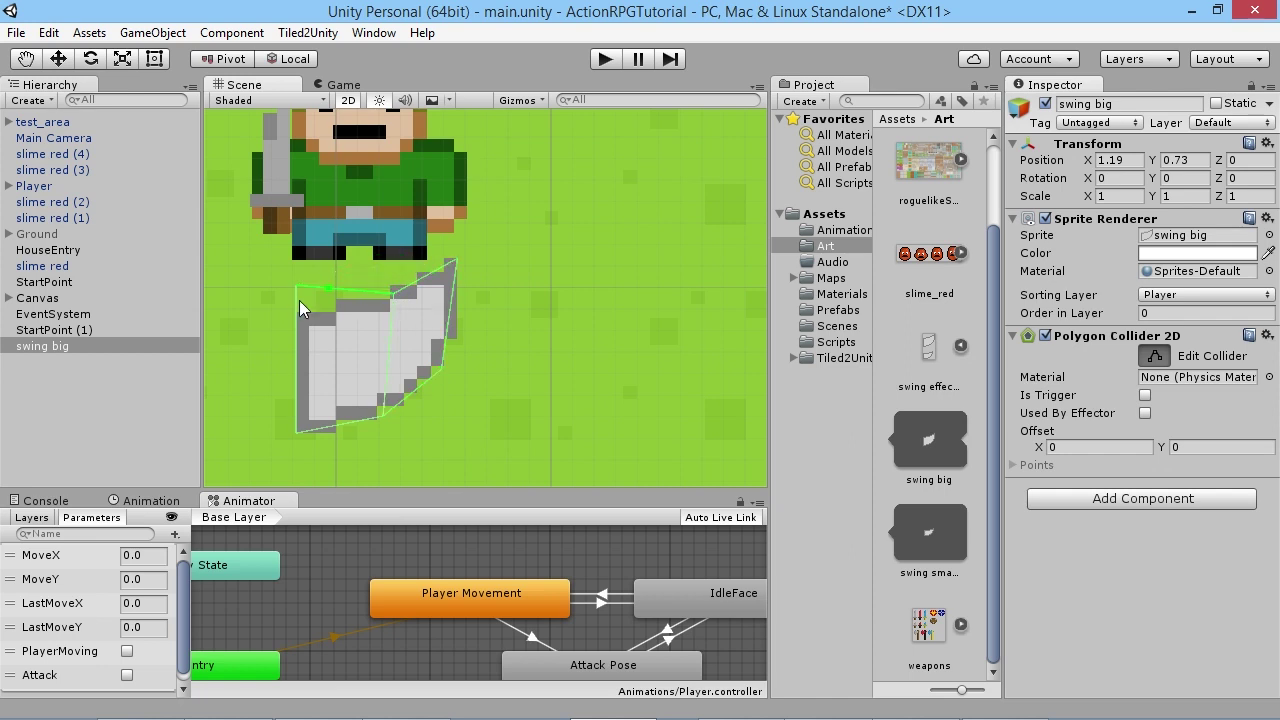
pyautogui.moveTo(299, 284); pyautogui.dragTo(299, 316)
pyautogui.moveTo(388, 296); pyautogui.dragTo(379, 307)
pyautogui.moveTo(451, 372); pyautogui.dragTo(449, 363)
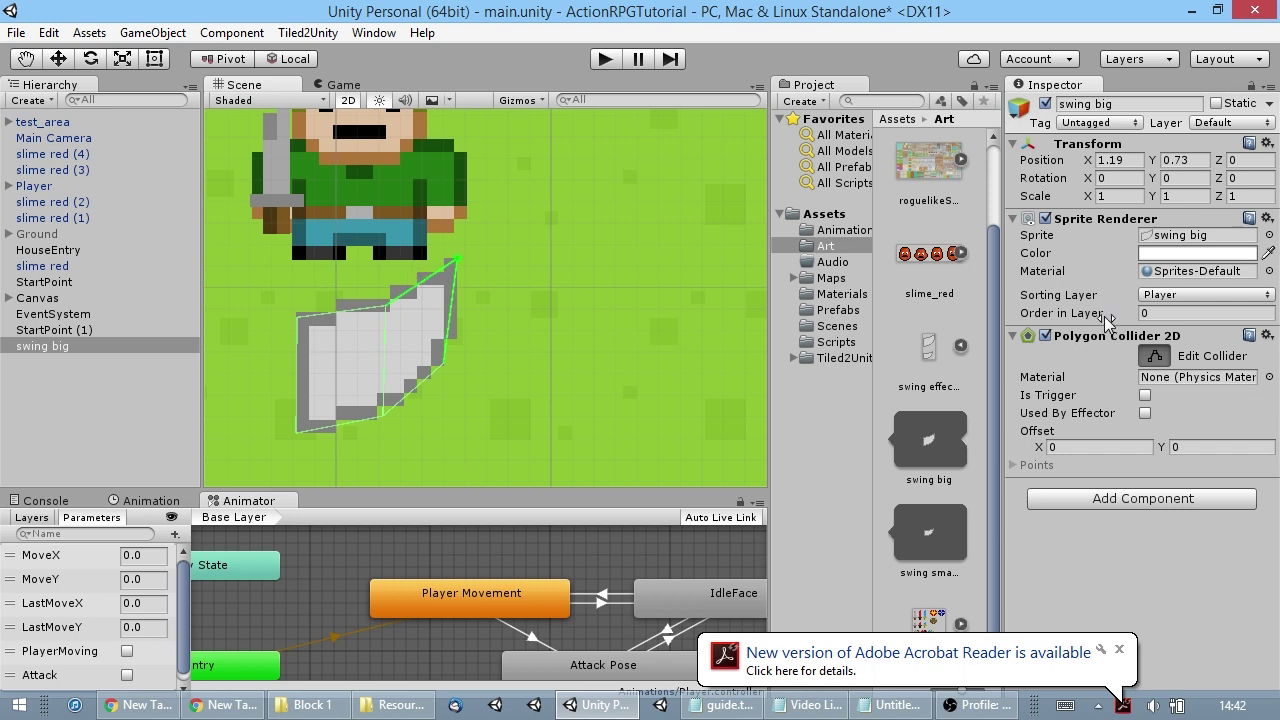
pyautogui.click(1154, 355)
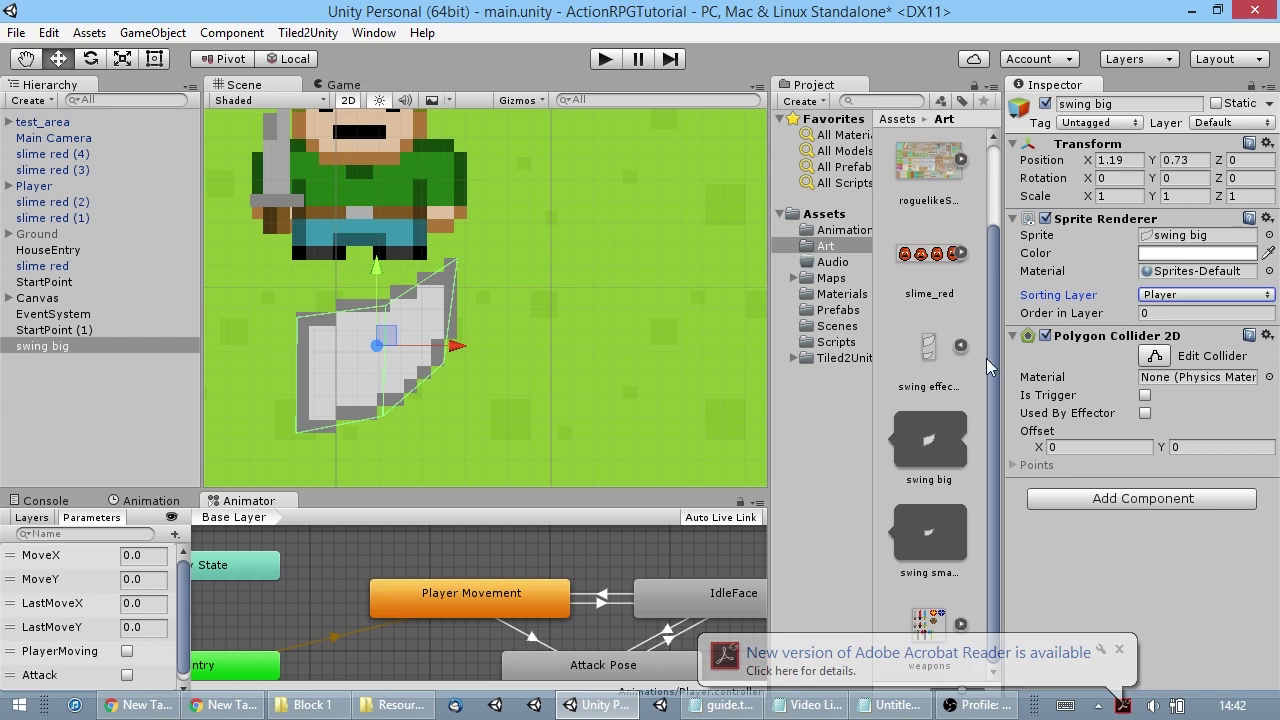
pyautogui.click(1145, 395)
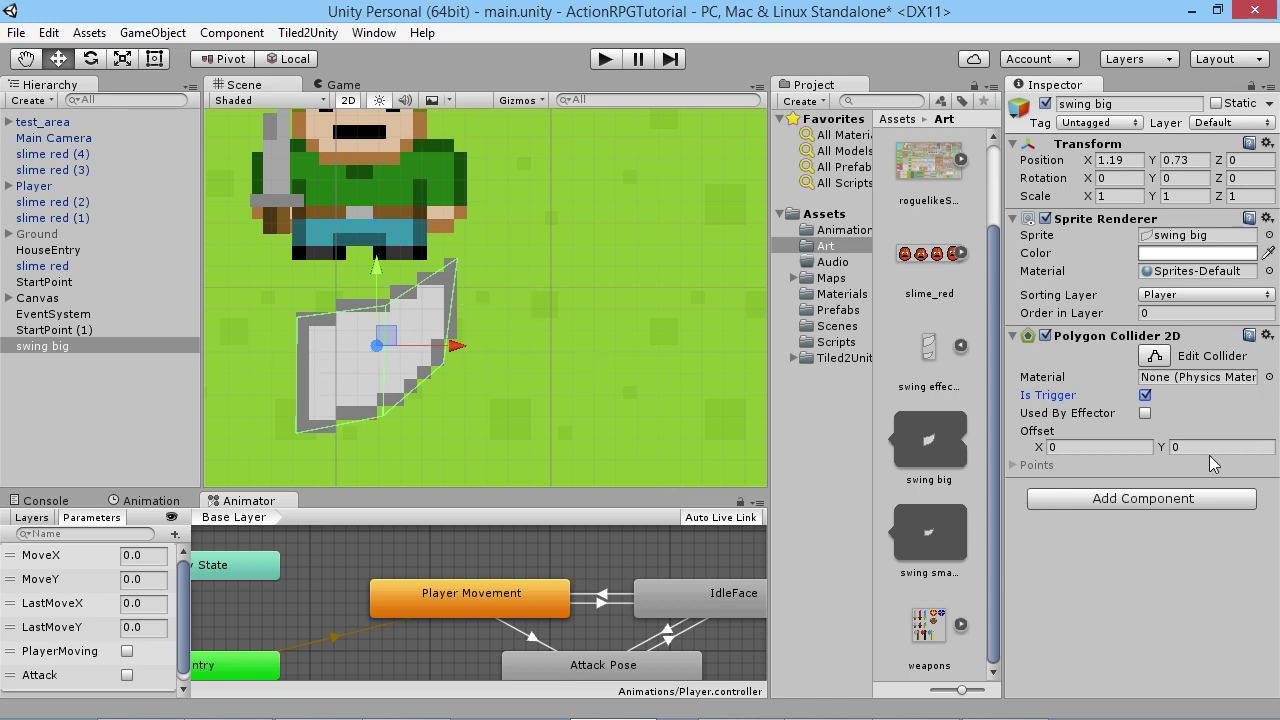
# - Add a Hurt Enemy script to swing big
pyautogui.click(1157, 497)
pyautogui.write('hurten')
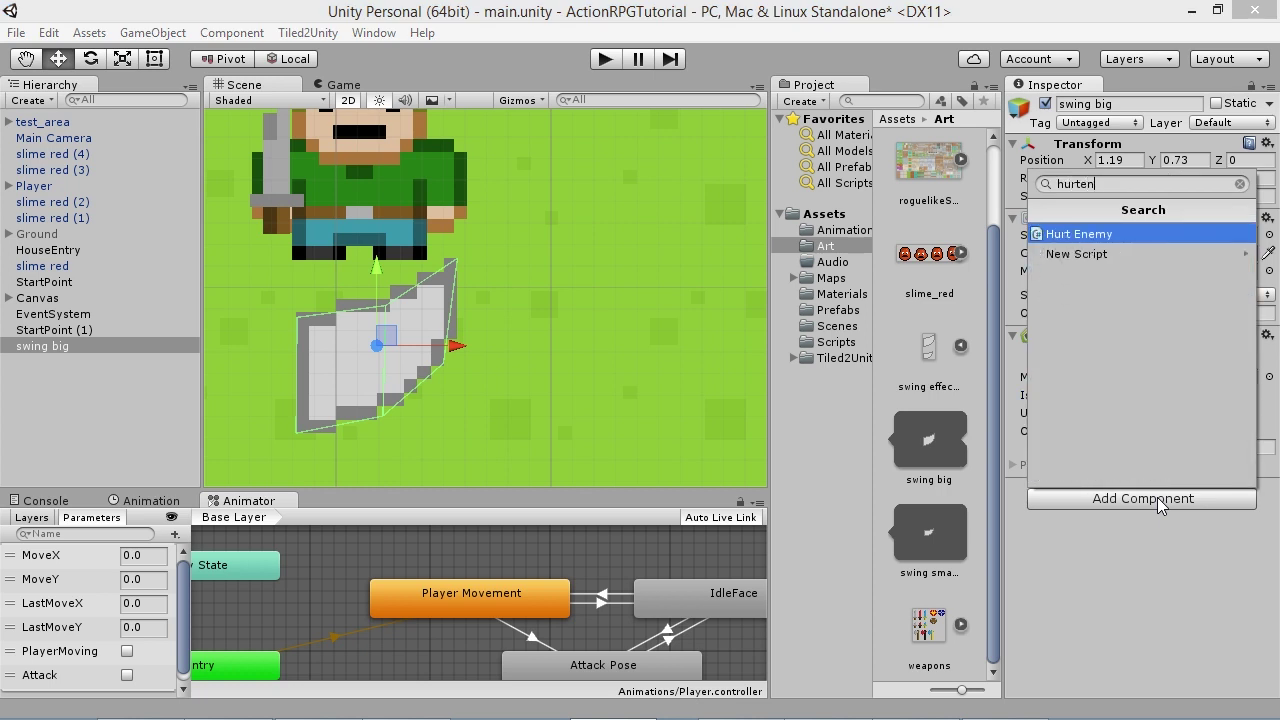
pyautogui.press('Return')
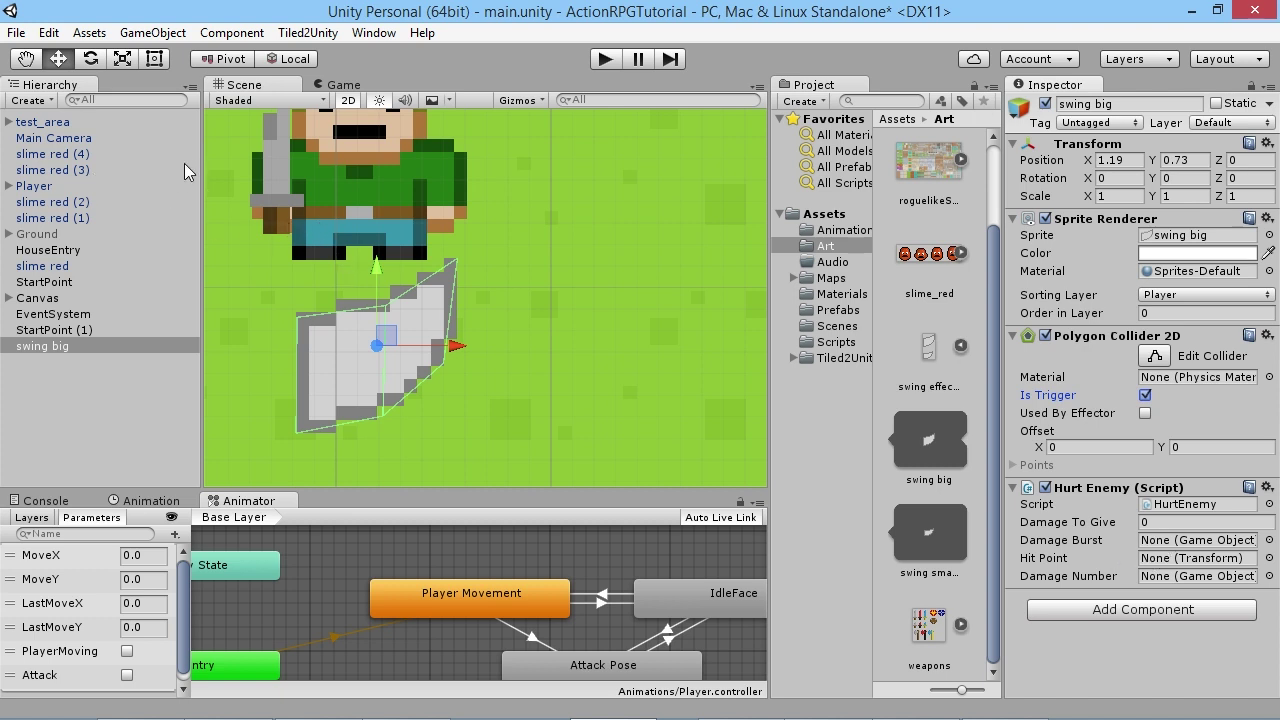
# - Select the Sword under Player and remove its Box Collider 2D
pyautogui.click(8, 186)
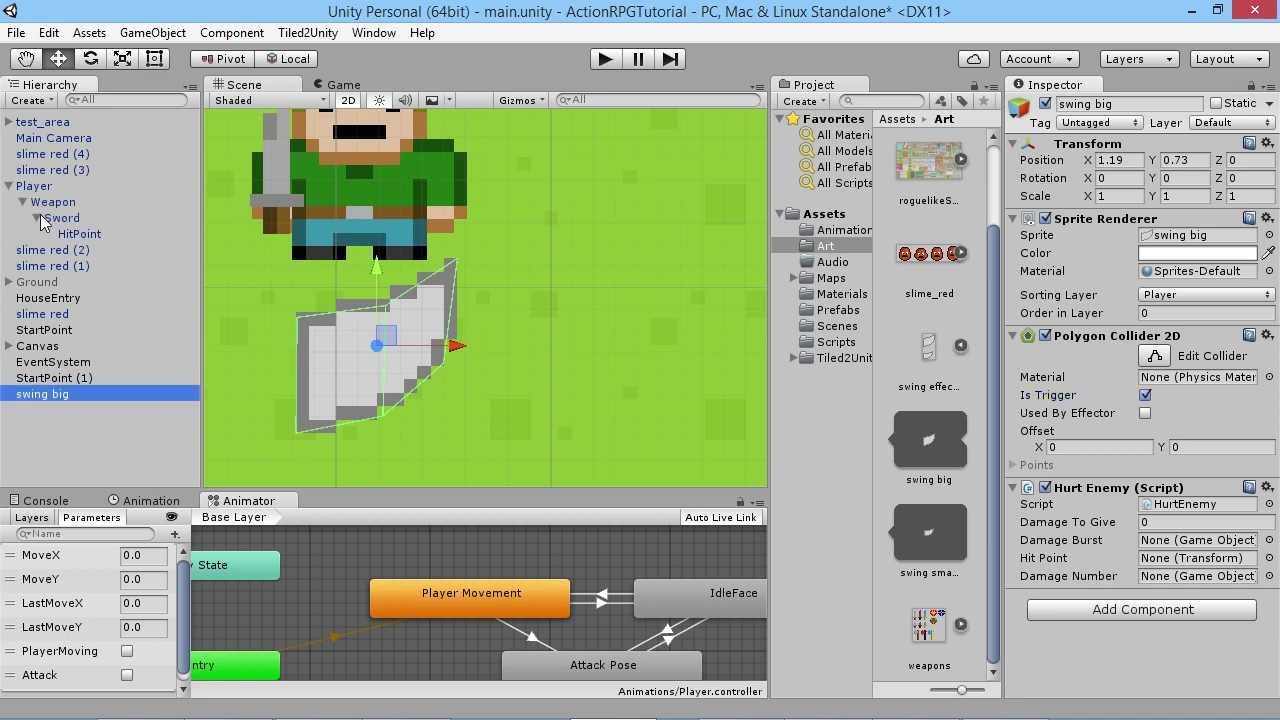
pyautogui.click(64, 218)
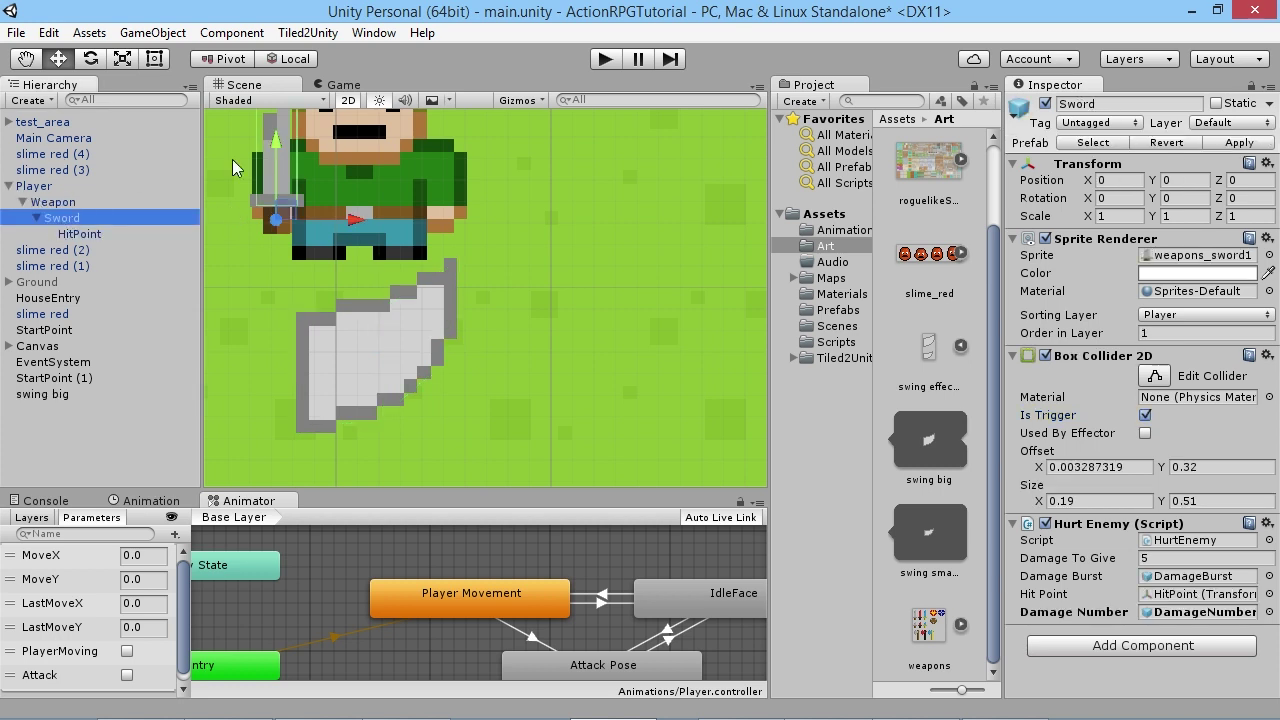
pyautogui.press('f')
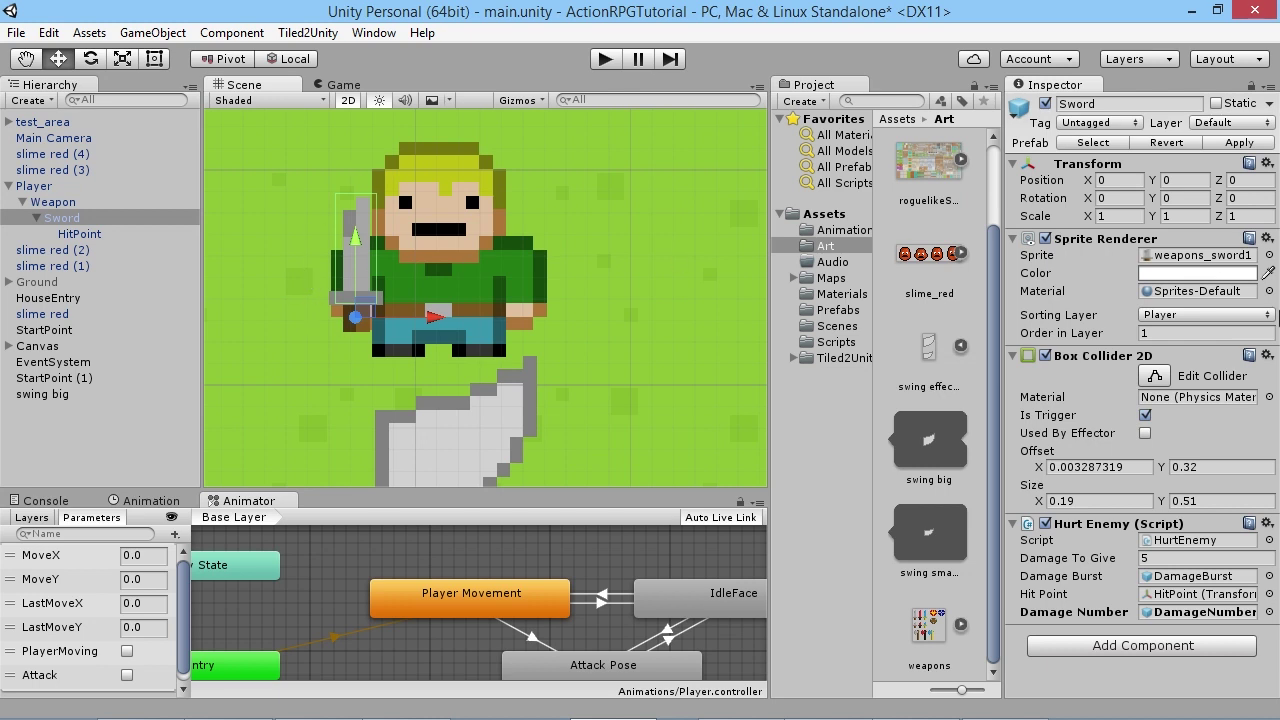
pyautogui.click(1267, 355)
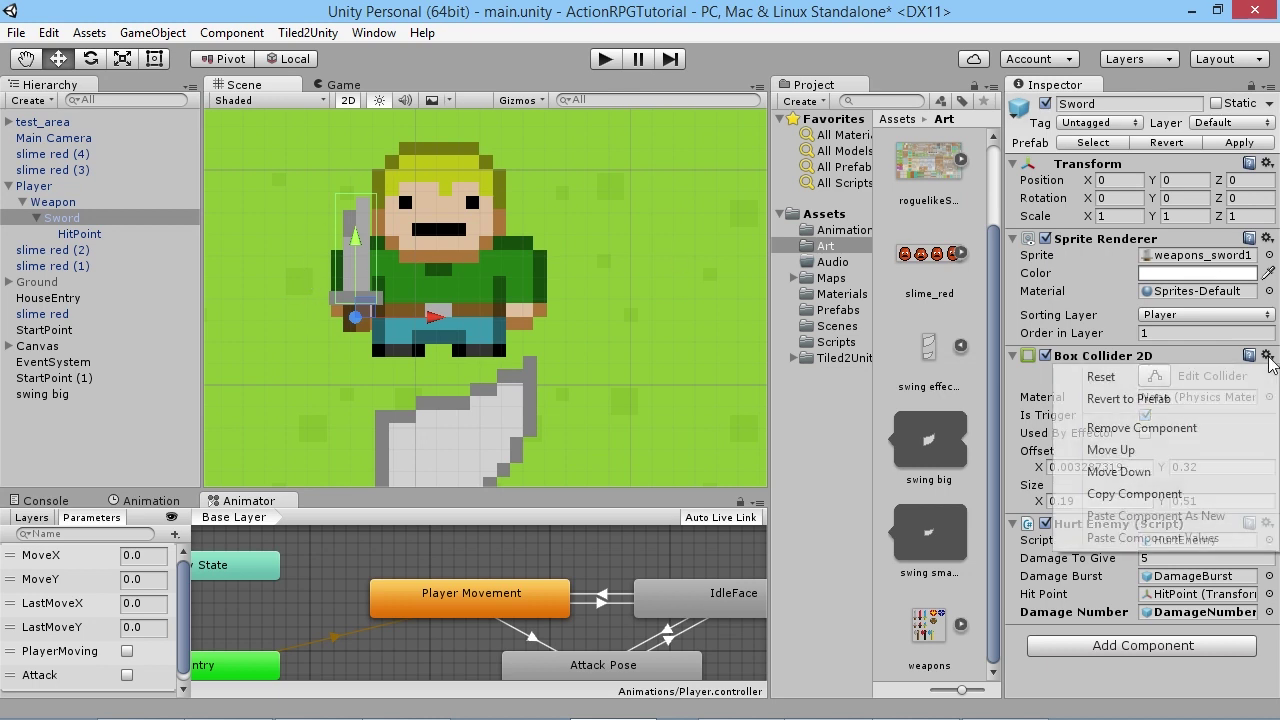
pyautogui.click(1155, 428)
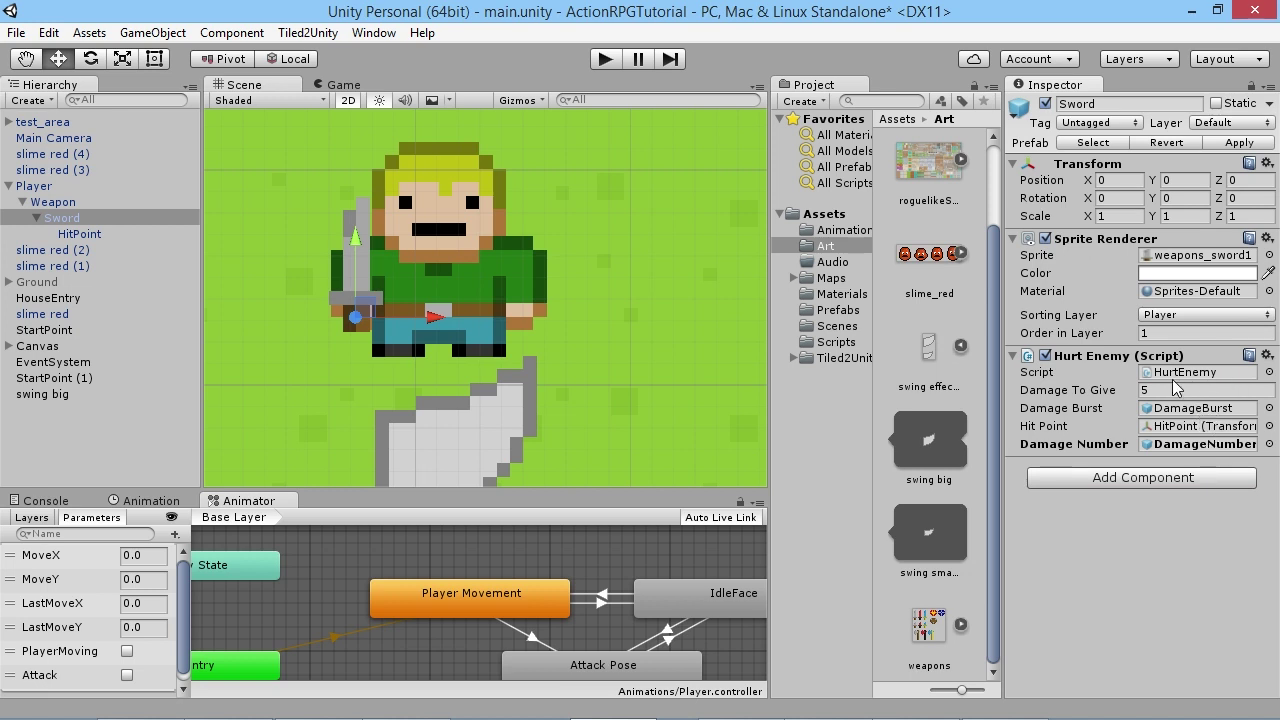
# - Copy the Sword's Hurt Enemy component and reselect swing big
pyautogui.click(1267, 356)
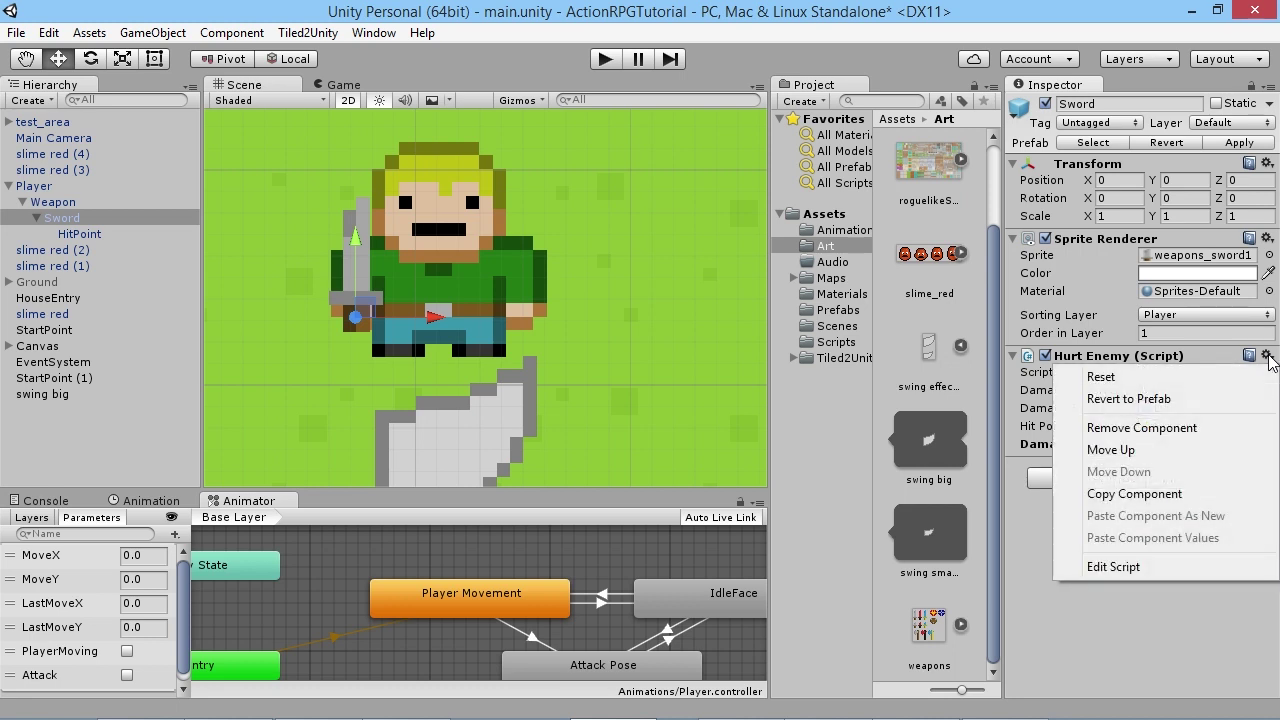
pyautogui.click(1152, 495)
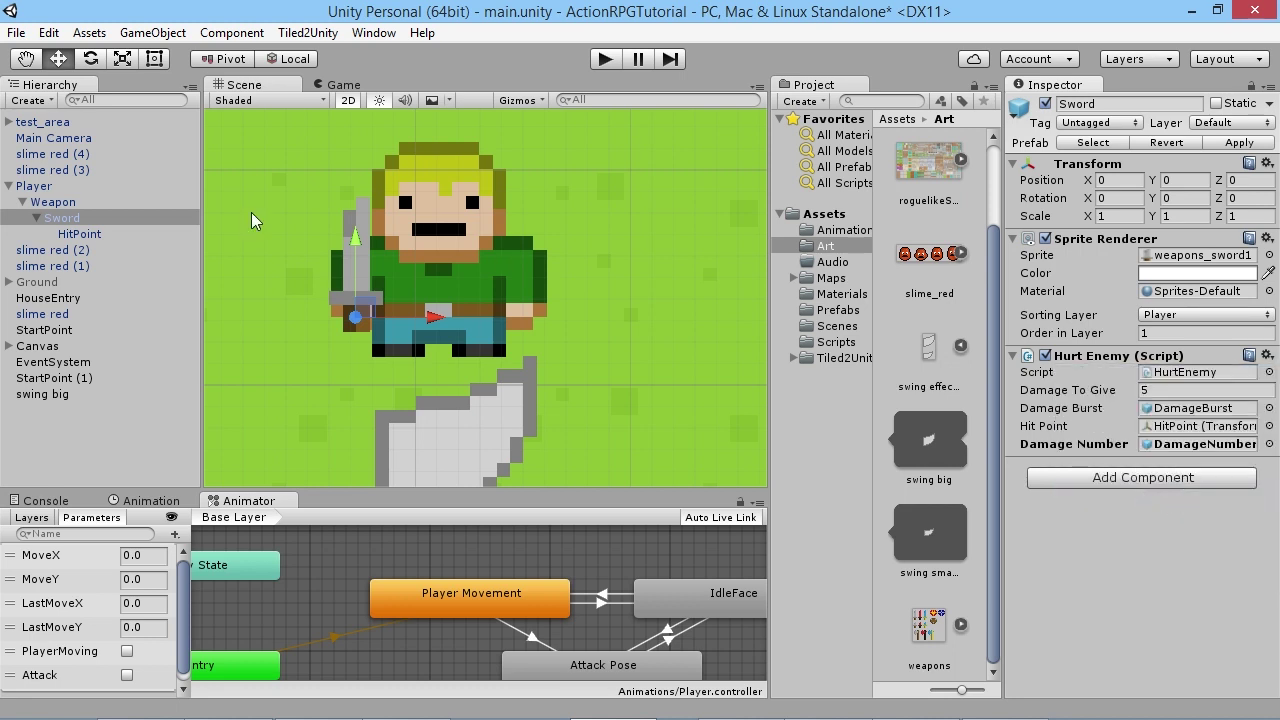
pyautogui.click(40, 394)
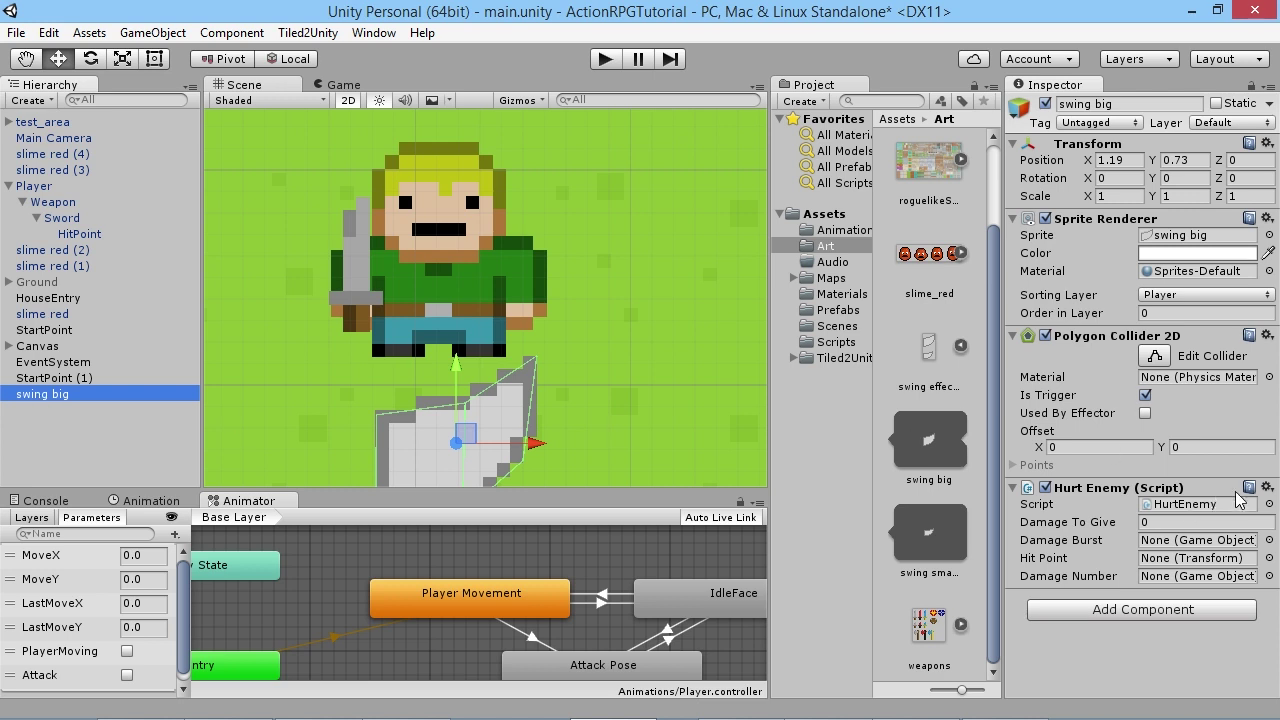
# - Paste the Sword's Hurt Enemy values (Damage To Give 5) onto swing big's script
pyautogui.click(1267, 487)
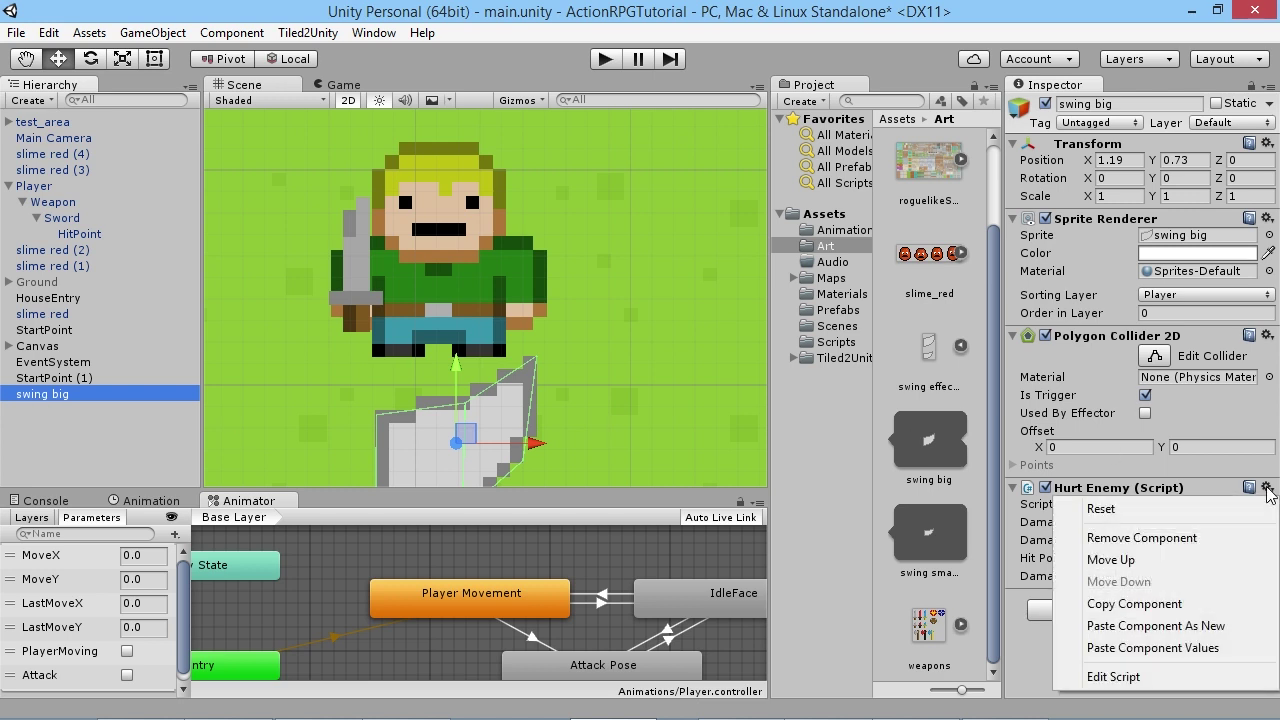
pyautogui.click(1172, 650)
pyautogui.moveTo(594, 381); pyautogui.dragTo(602, 286, button='middle')
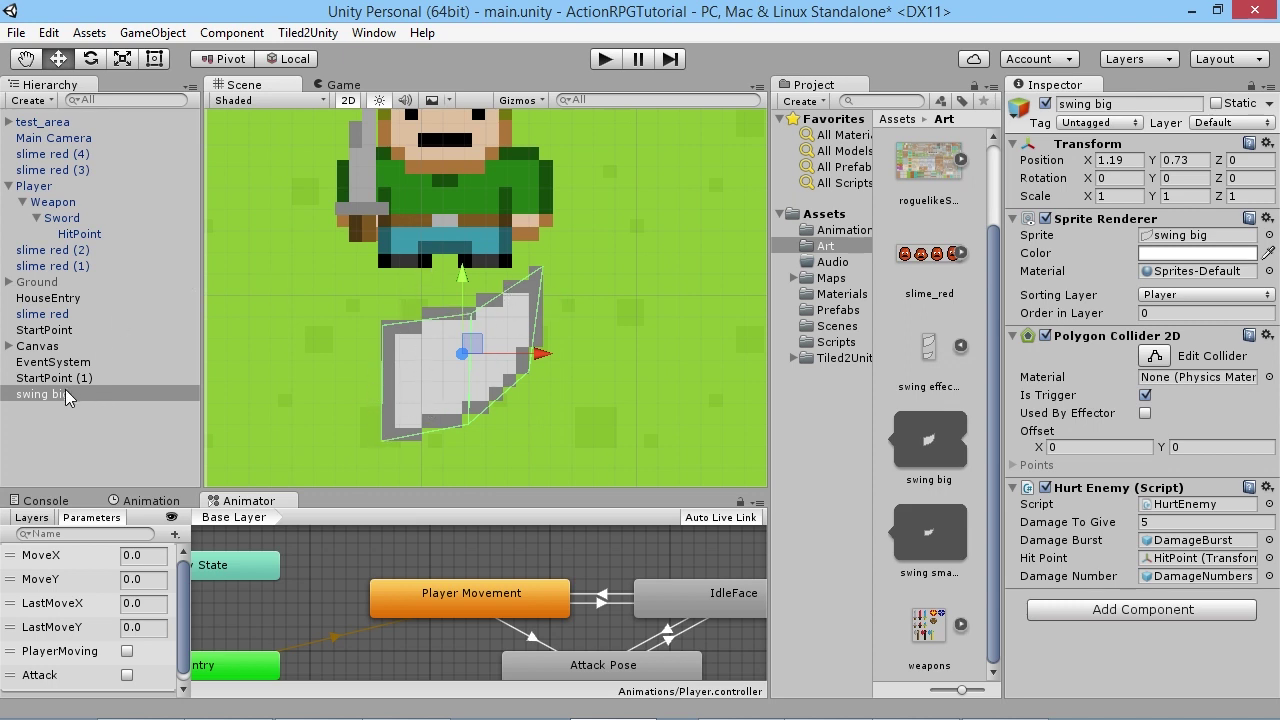
# - Parent swing big under Player and frame it in the scene view
pyautogui.moveTo(59, 395); pyautogui.dragTo(45, 188)
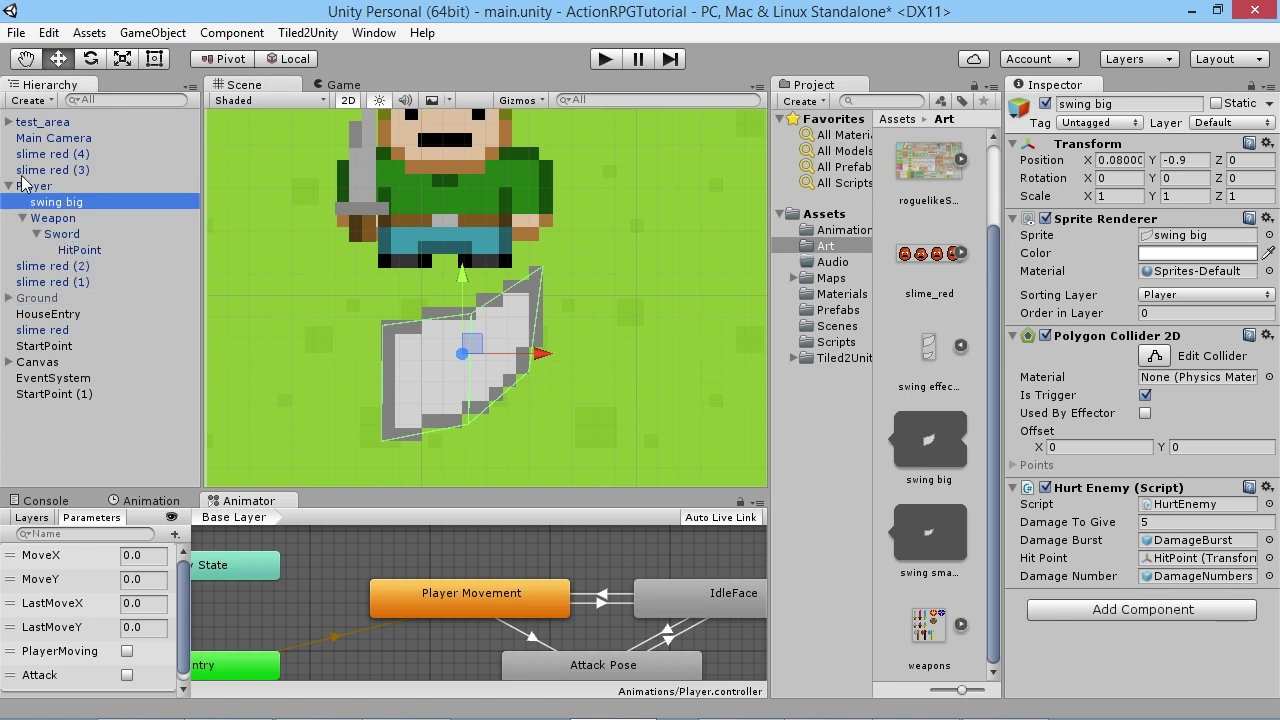
pyautogui.press('f')
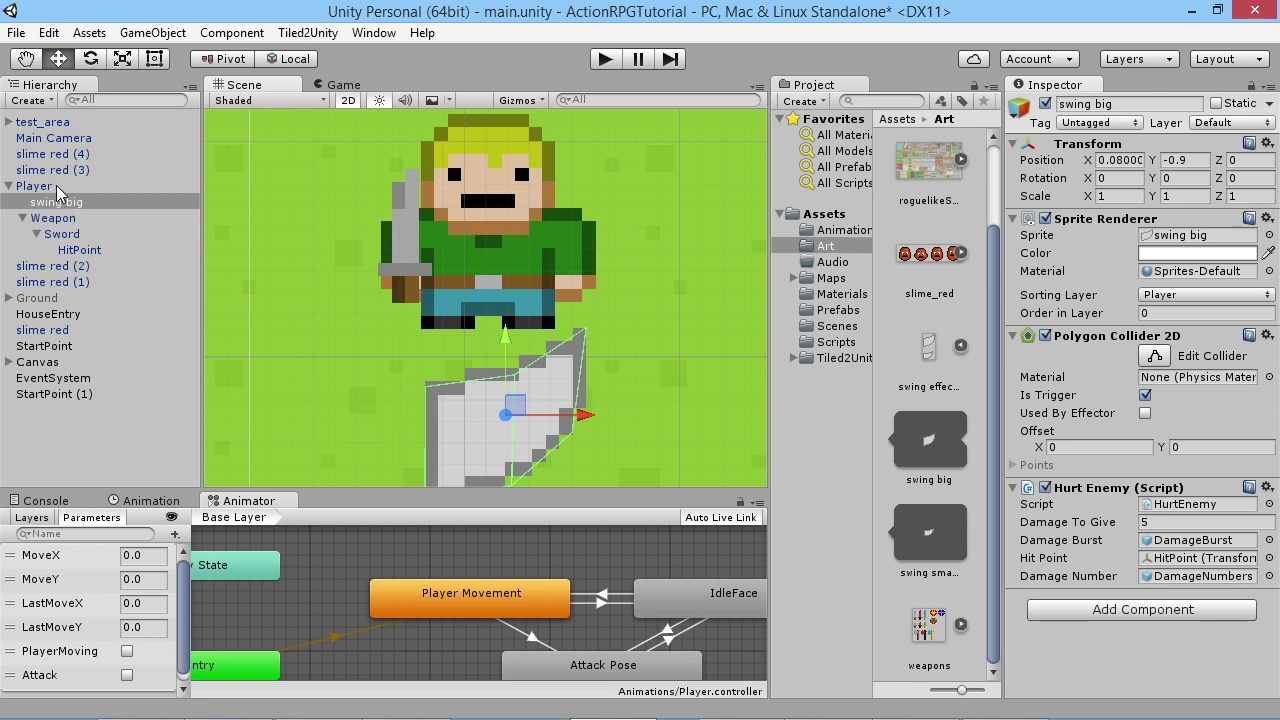
pyautogui.click(62, 236)
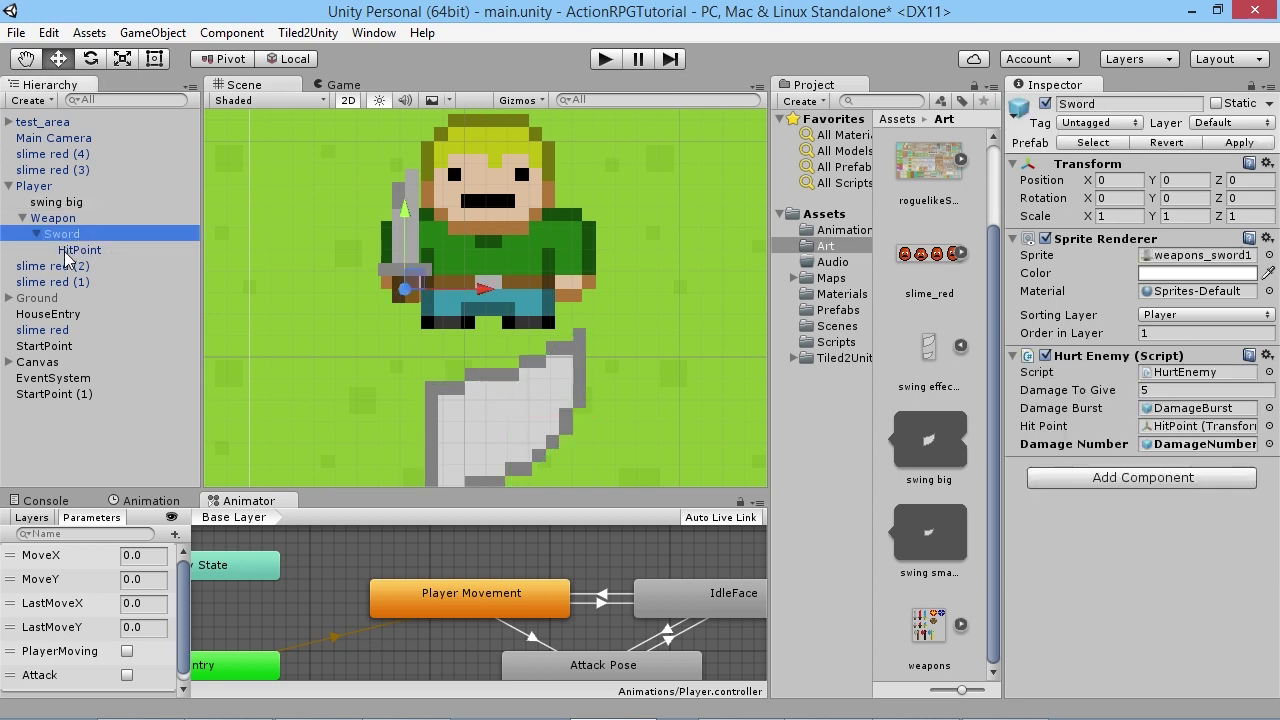
# - Remove the Hurt Enemy component from the Sword and delete the Sword's HitPoint child
pyautogui.click(1266, 357)
pyautogui.click(1188, 428)
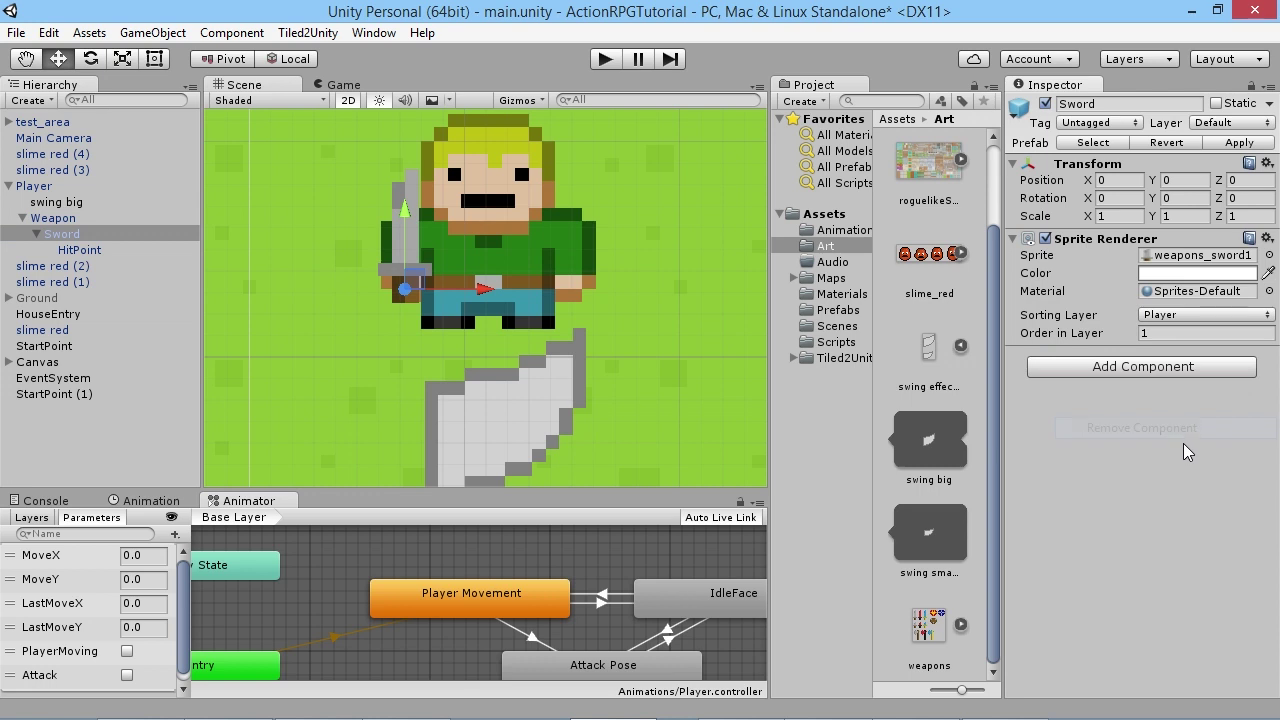
pyautogui.click(94, 250)
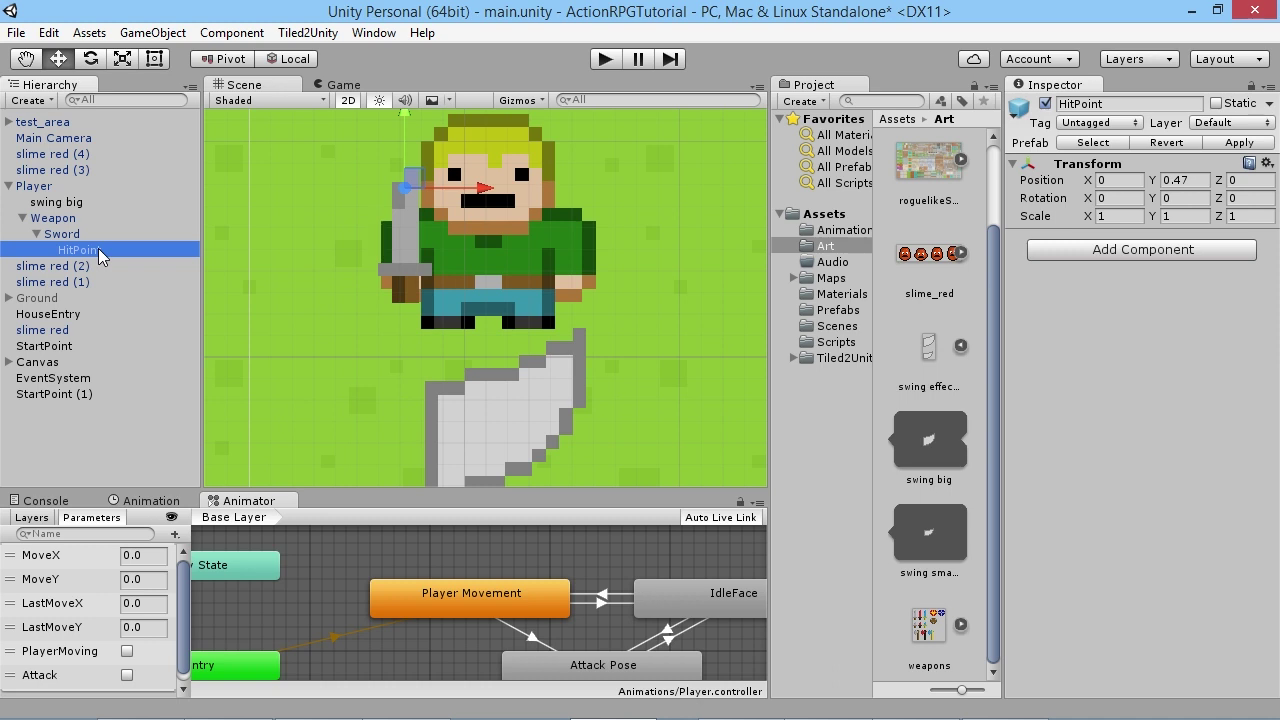
pyautogui.moveTo(98, 248); pyautogui.dragTo(58, 239)
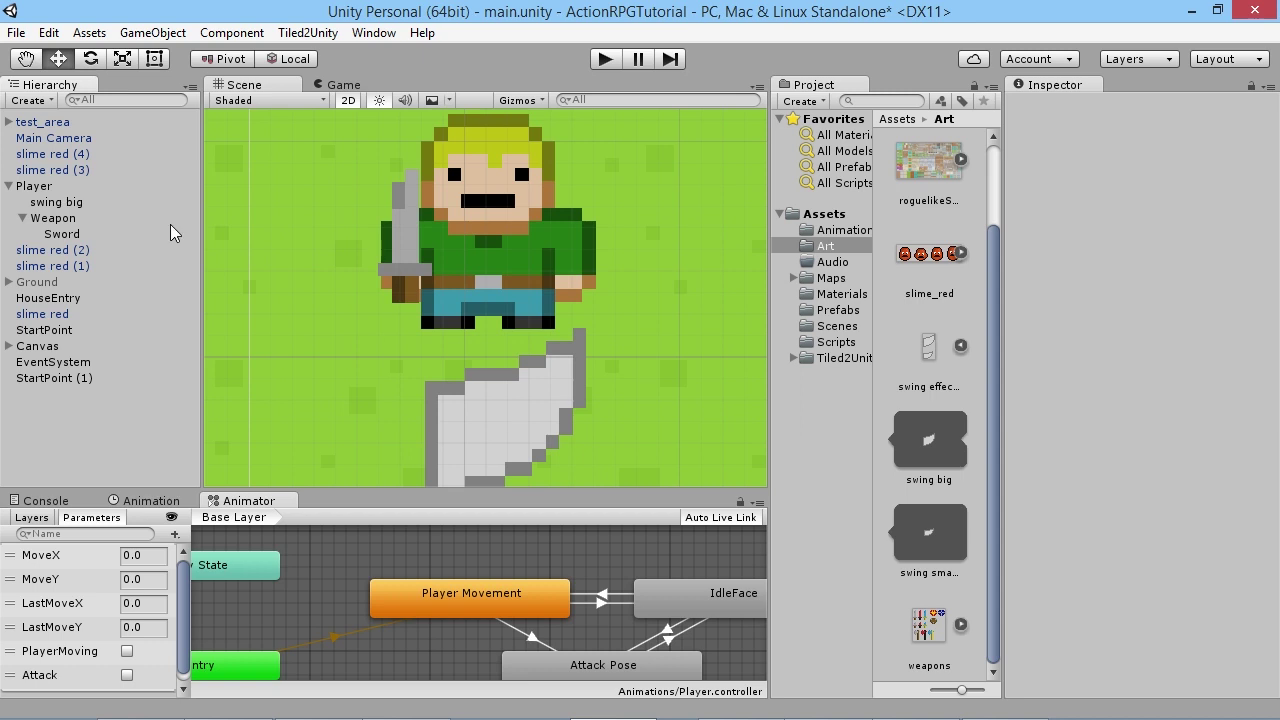
pyautogui.click(60, 202)
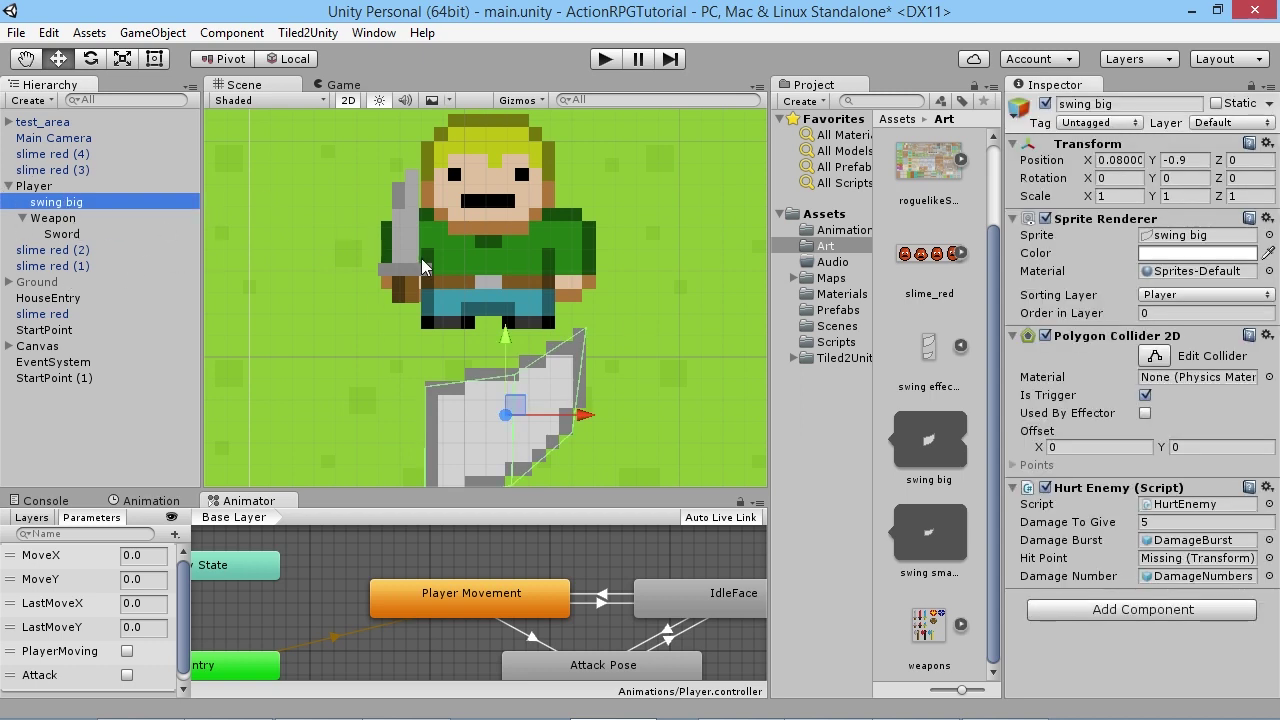
# - Create an empty child named 'HitPoint' under swing big, placed at the swing's lower part
pyautogui.moveTo(509, 402); pyautogui.dragTo(514, 369)
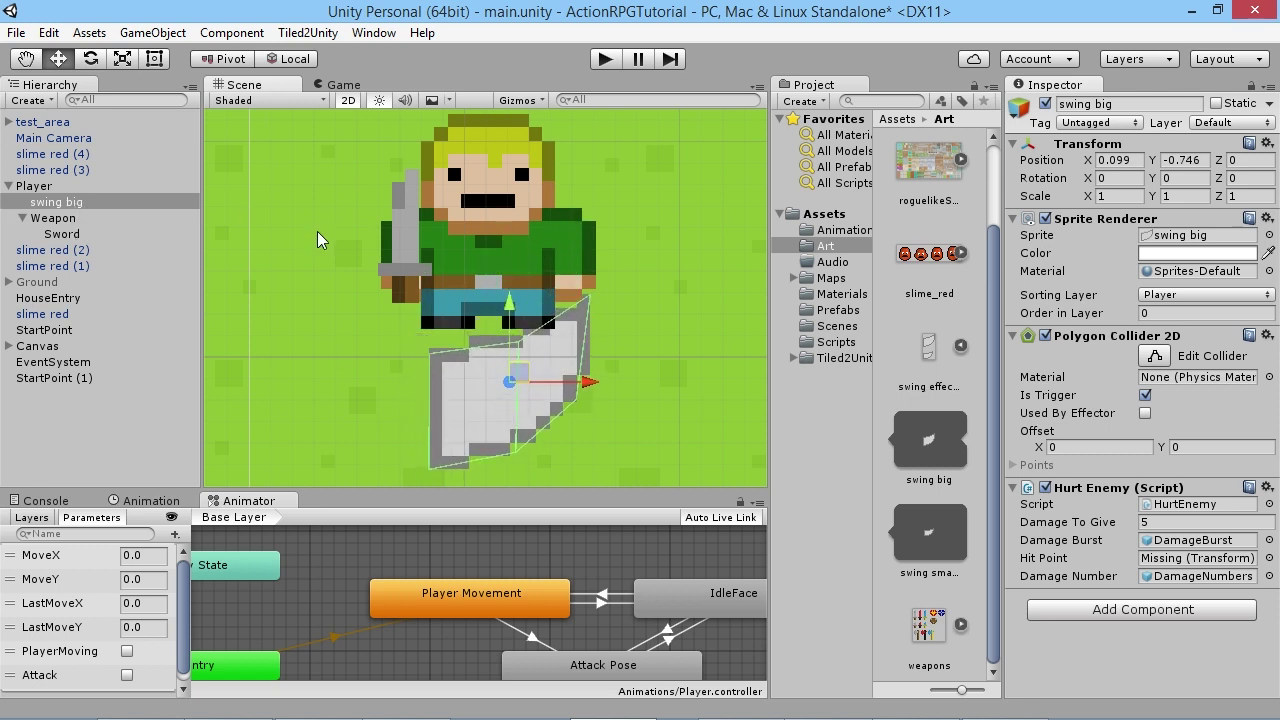
pyautogui.rightClick(82, 205)
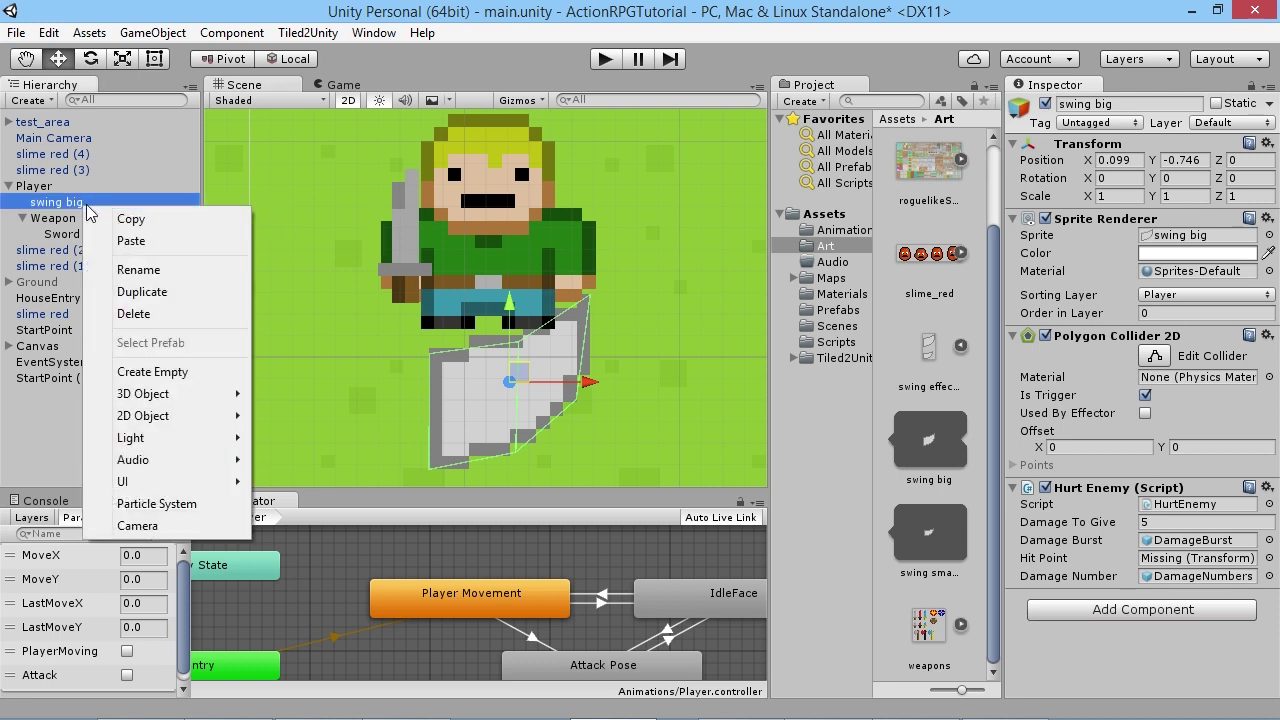
pyautogui.click(172, 374)
pyautogui.click(78, 219)
pyautogui.write('HitPoint')
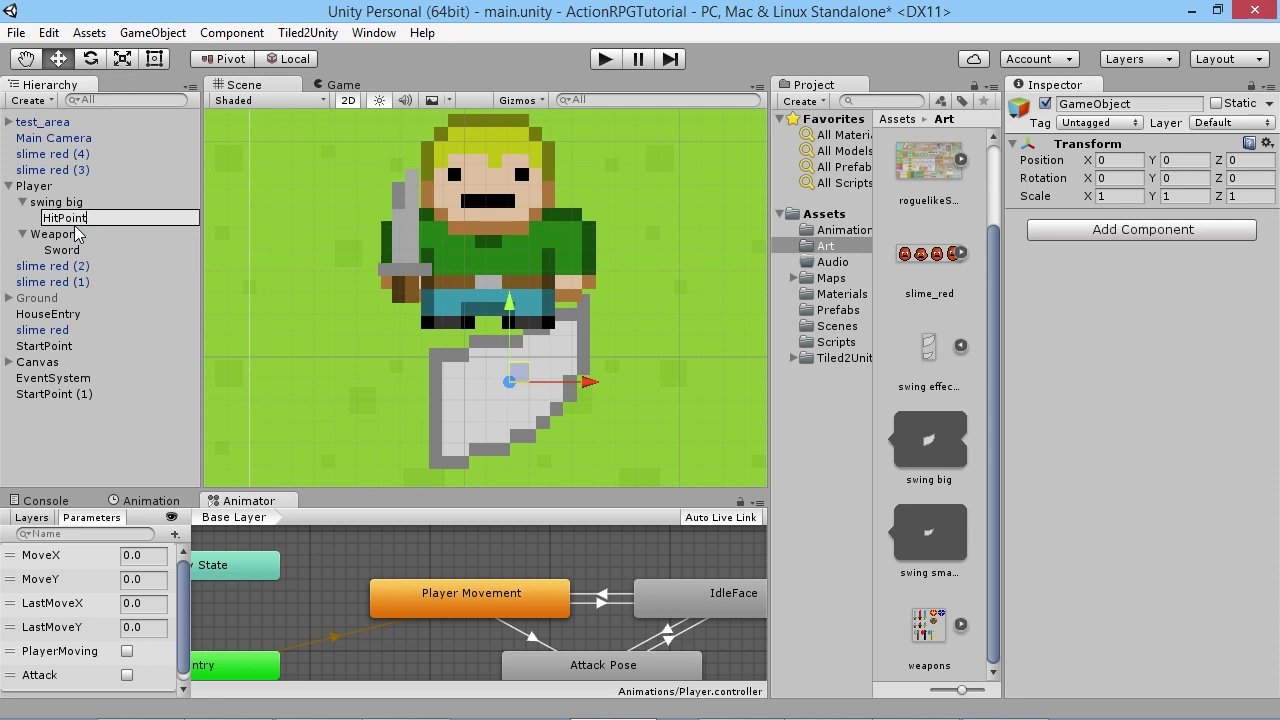
pyautogui.press('Return')
pyautogui.moveTo(516, 371); pyautogui.dragTo(519, 411)
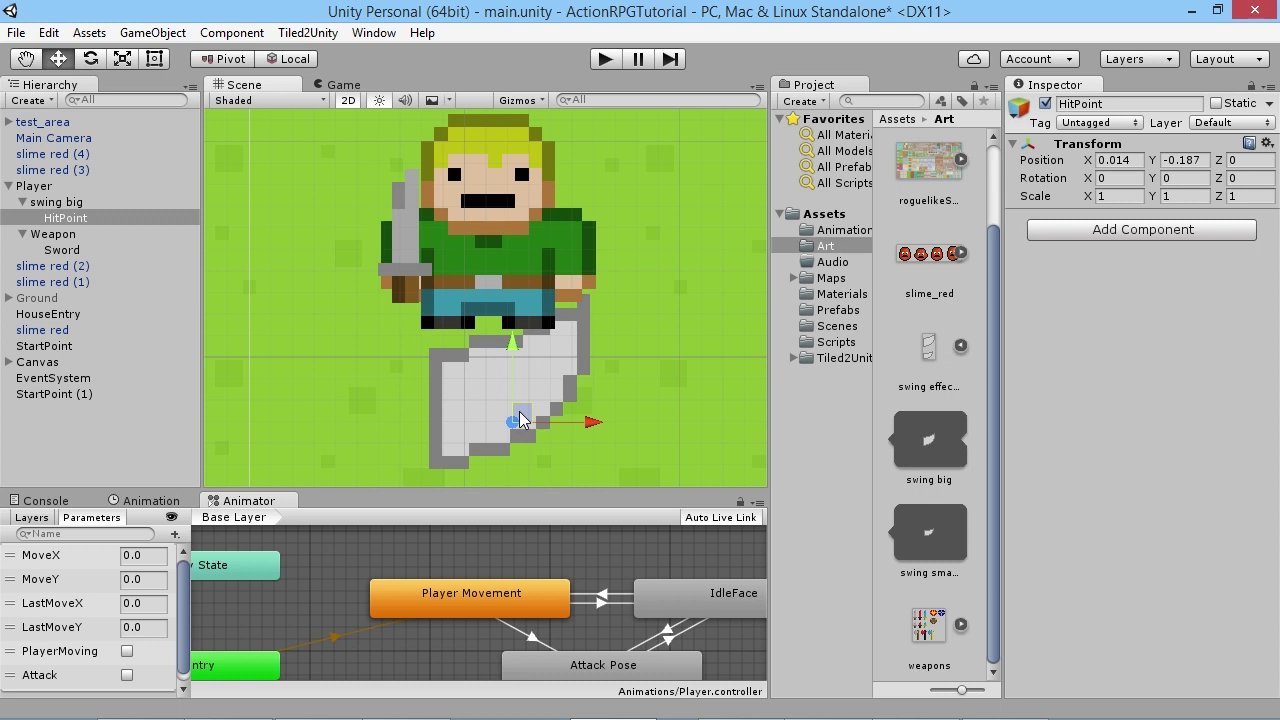
# - Assign HitPoint as swing big's Hurt Enemy hit point, reposition it to X 0.15, Y -0.59, and deactivate it
pyautogui.click(60, 203)
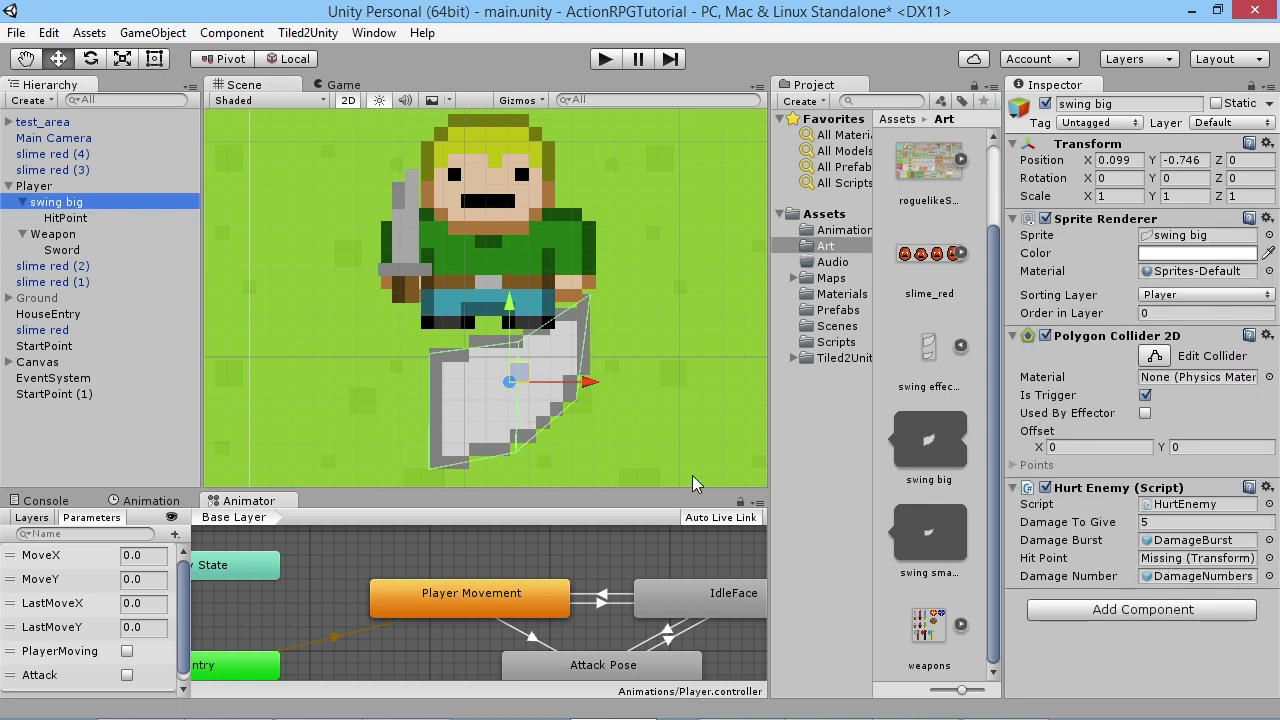
pyautogui.moveTo(106, 215); pyautogui.dragTo(1205, 560)
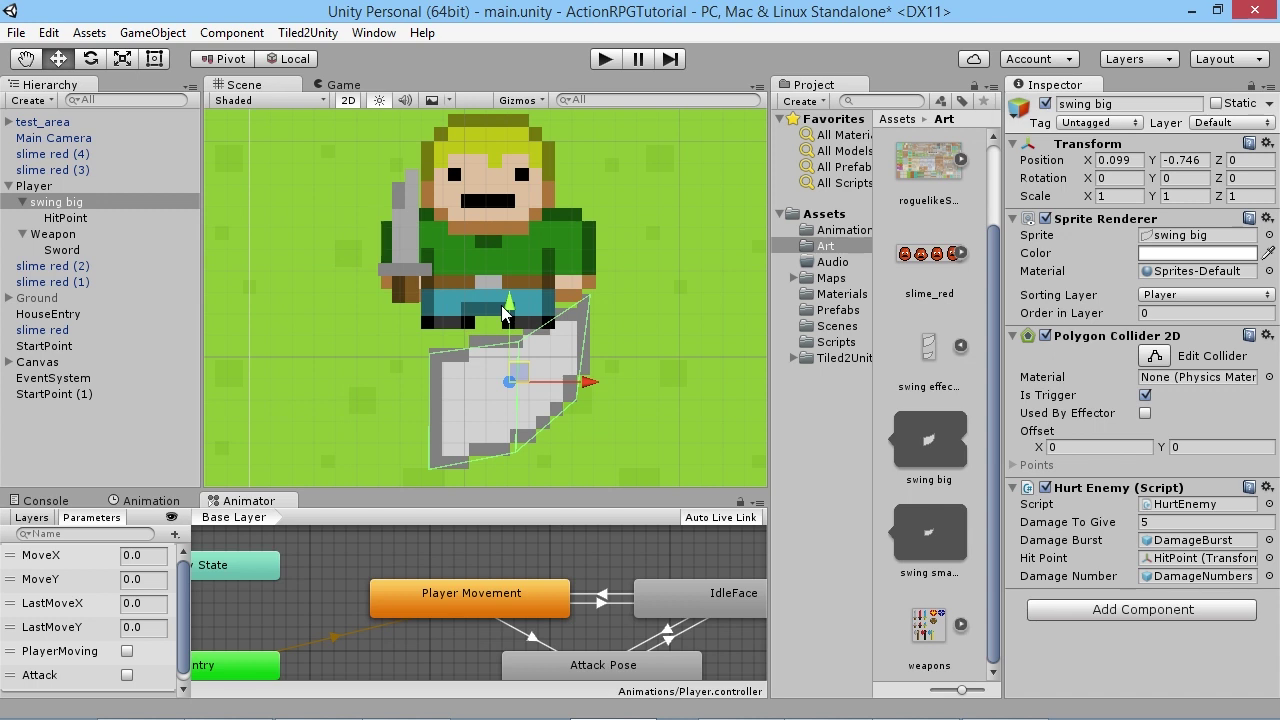
pyautogui.scroll(-10, 480, 262)
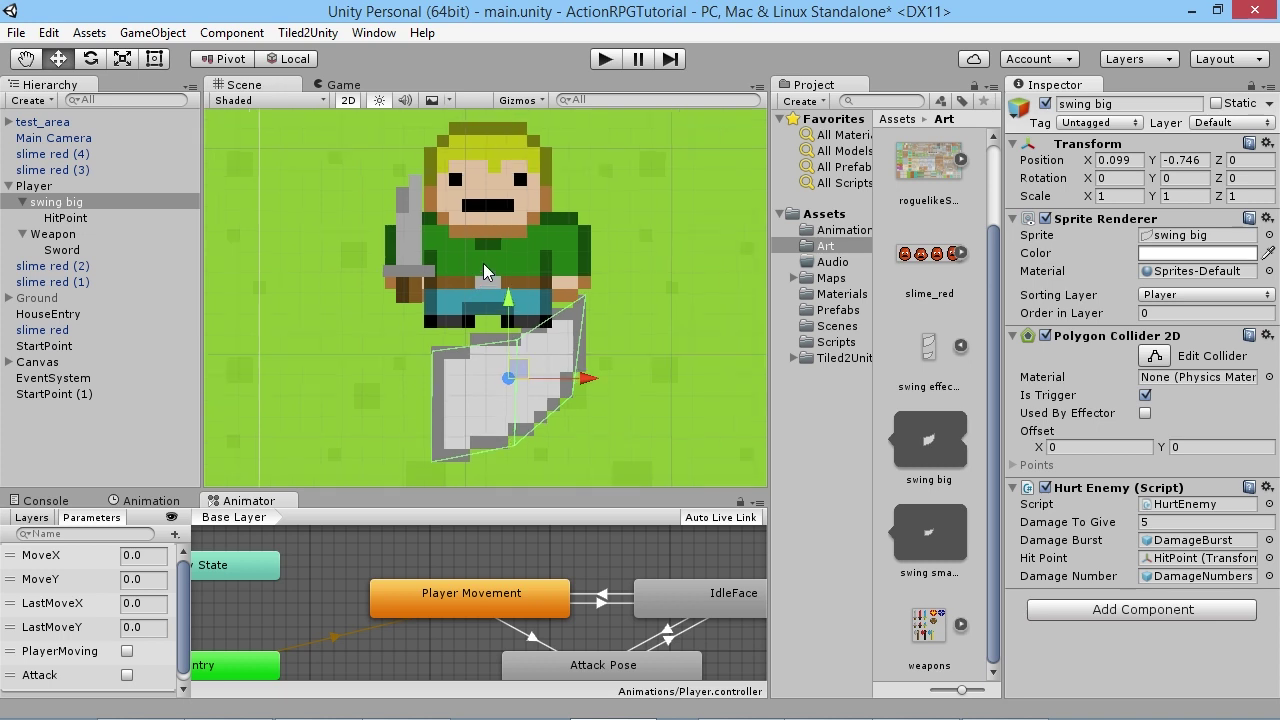
pyautogui.moveTo(590, 335); pyautogui.dragTo(559, 336, button='middle')
pyautogui.press('w')
pyautogui.moveTo(460, 361); pyautogui.dragTo(485, 355)
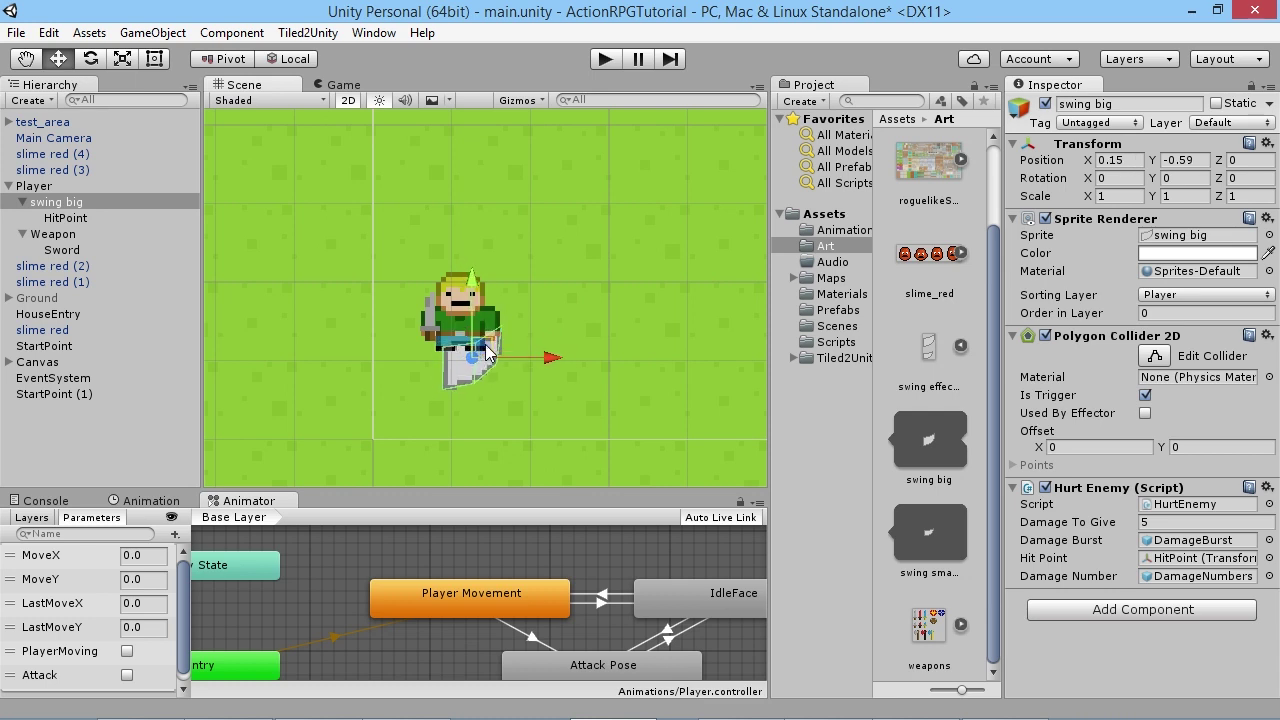
pyautogui.click(1045, 103)
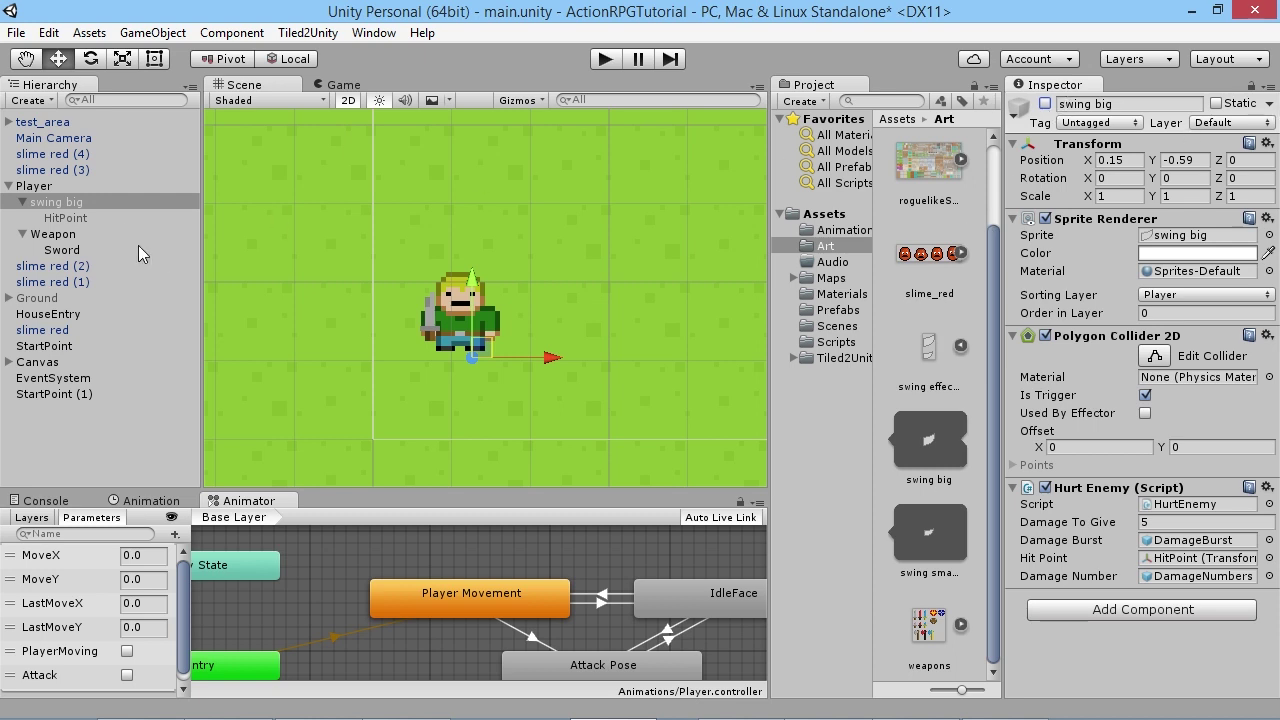
pyautogui.click(57, 237)
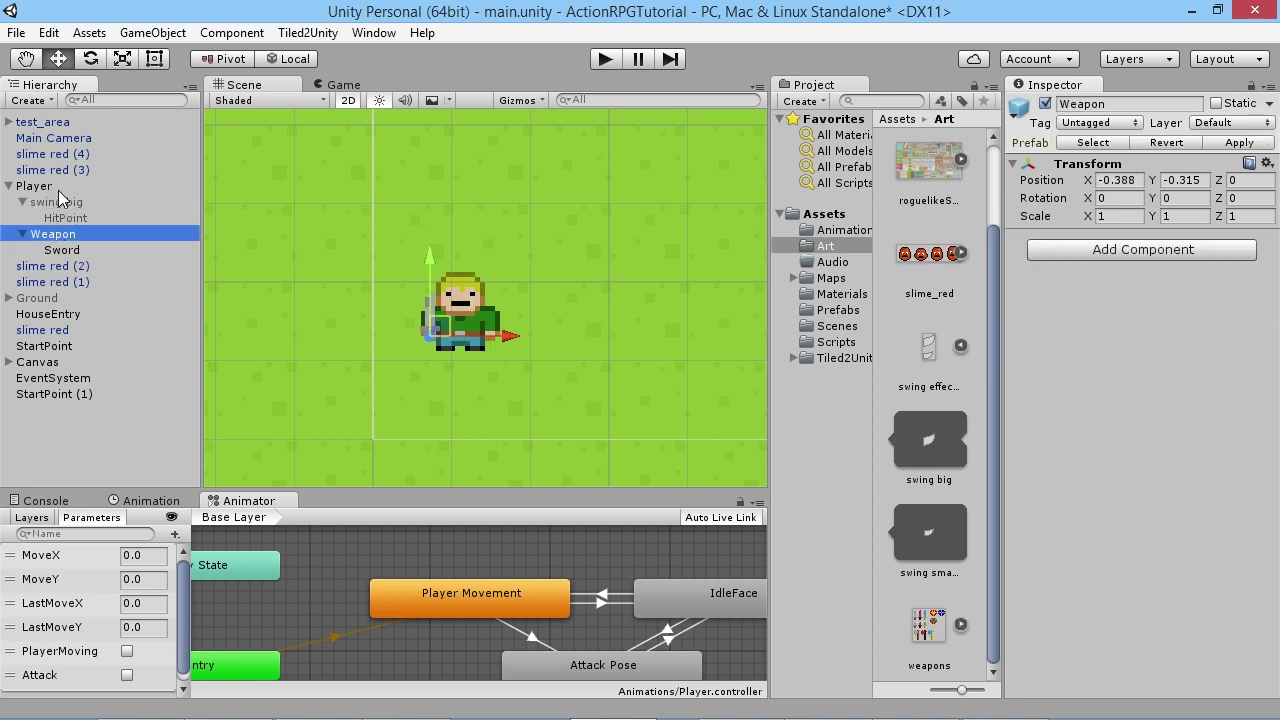
# - With Player selected, switch the Animation timeline to Player_Attack_Up and turn on keyframe recording
pyautogui.click(84, 189)
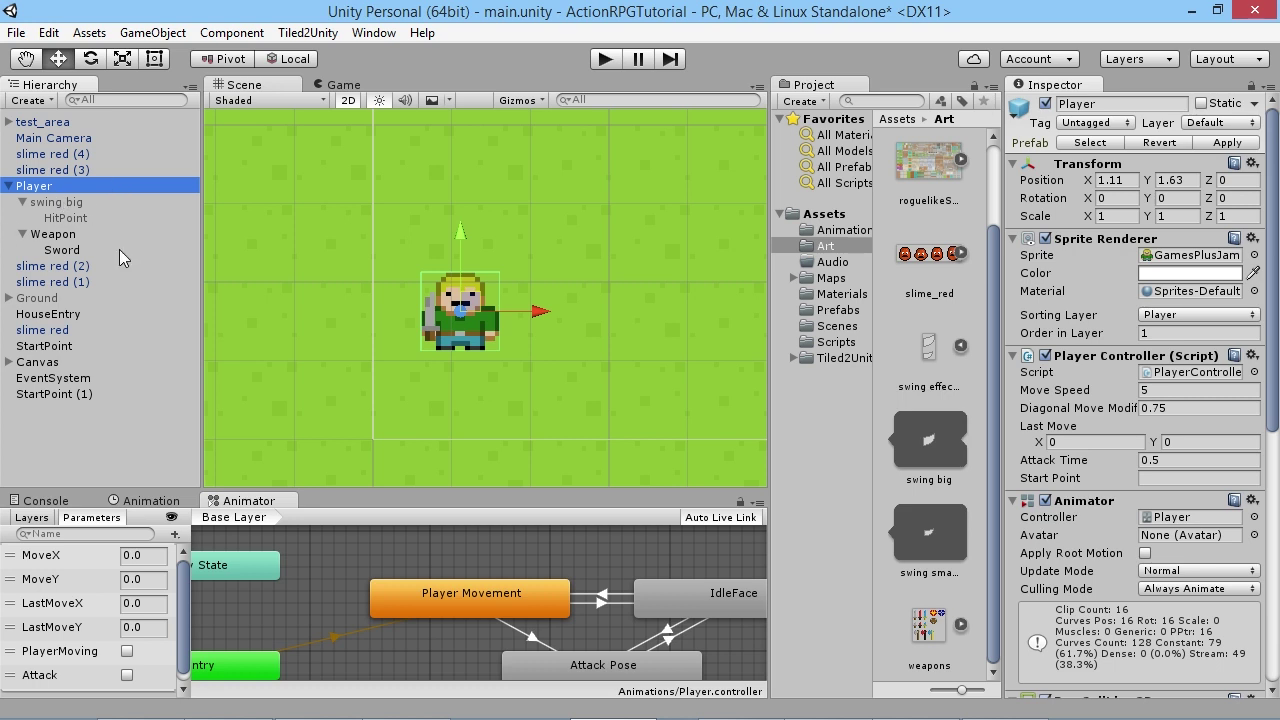
pyautogui.click(150, 500)
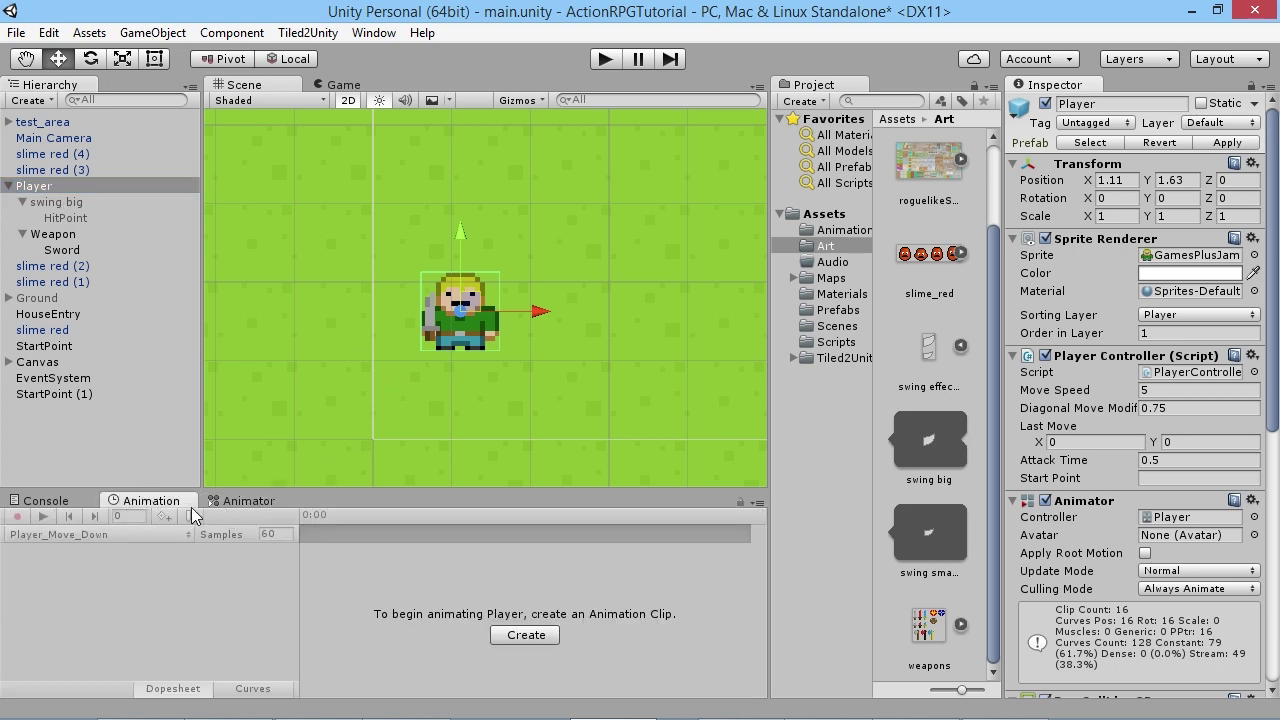
pyautogui.click(48, 188)
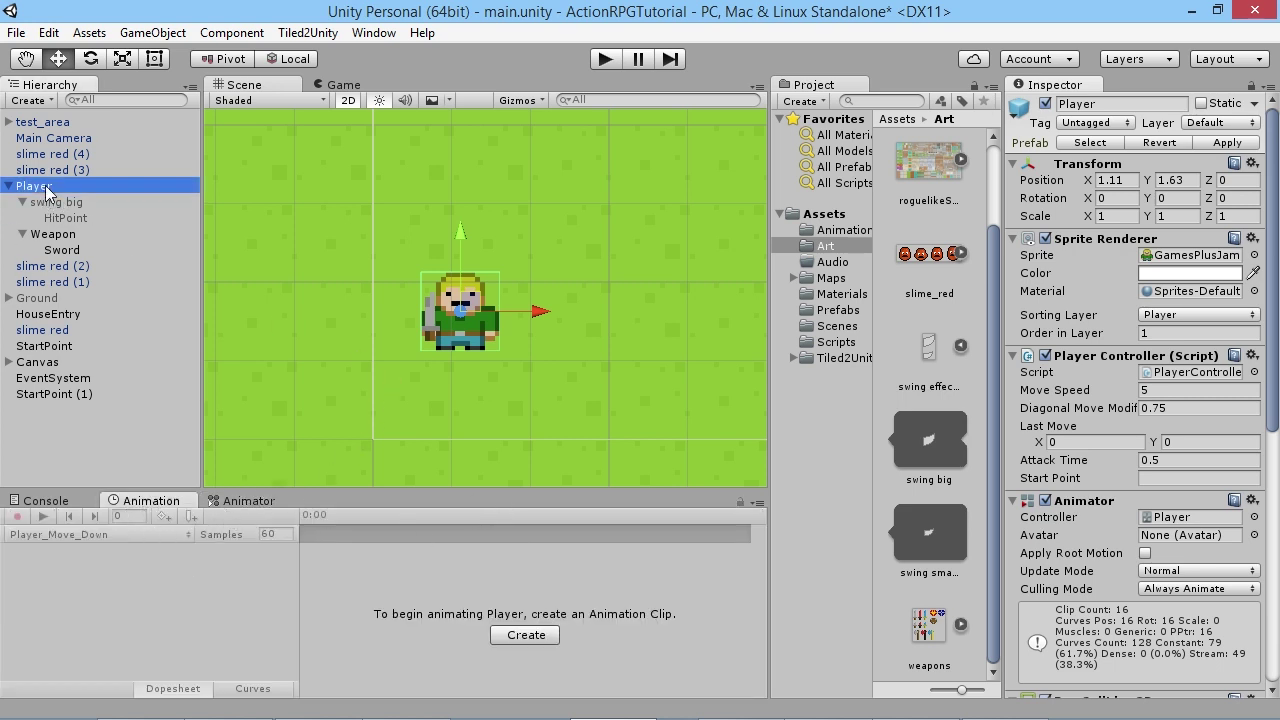
pyautogui.click(60, 202)
pyautogui.click(55, 187)
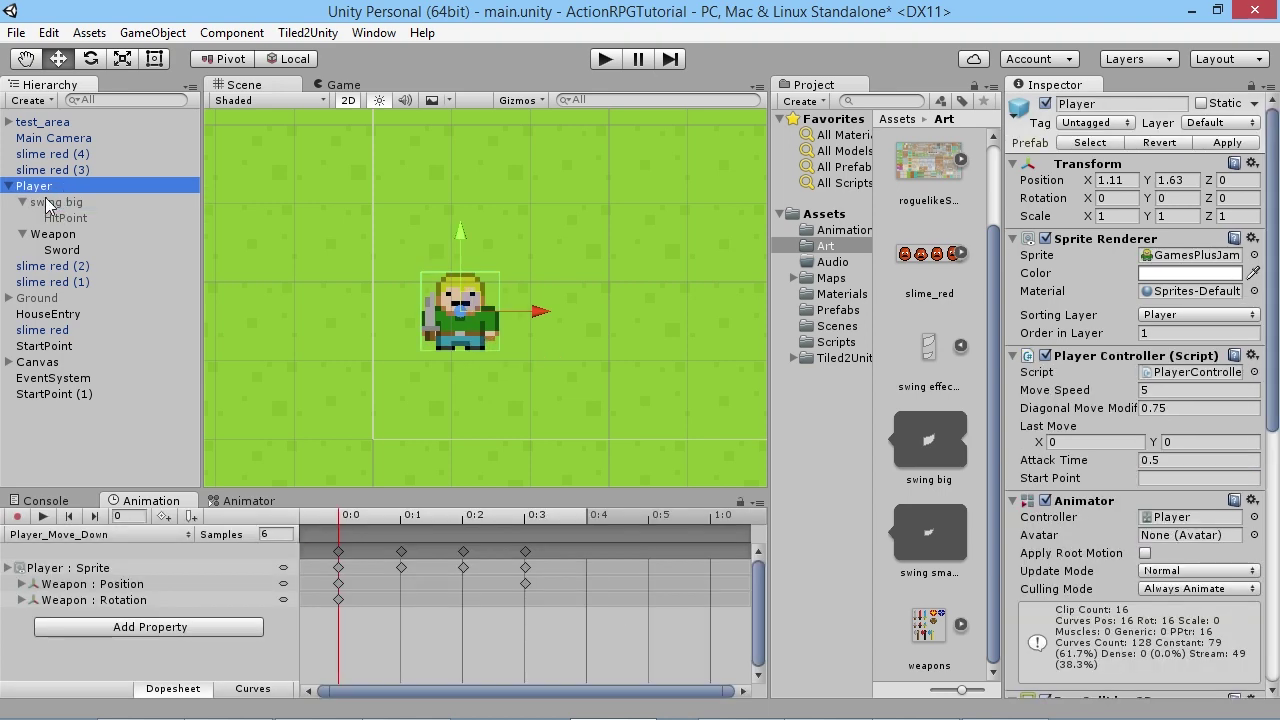
pyautogui.click(159, 537)
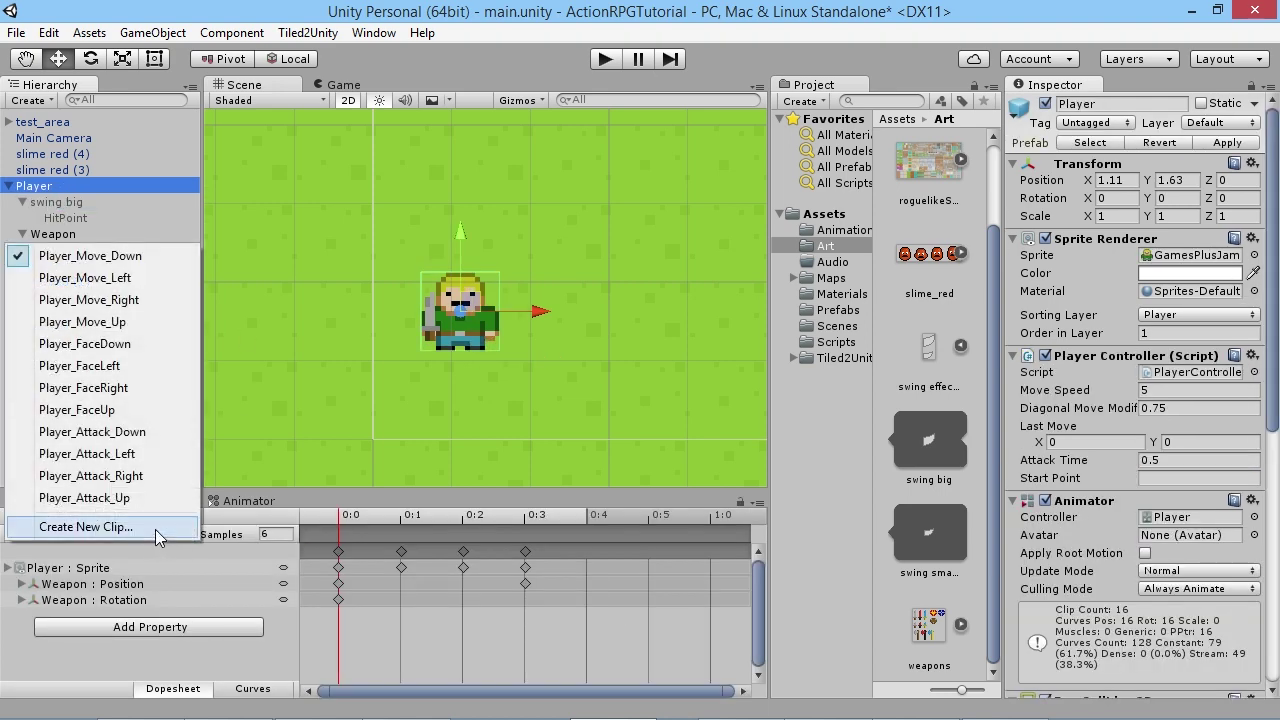
pyautogui.click(108, 500)
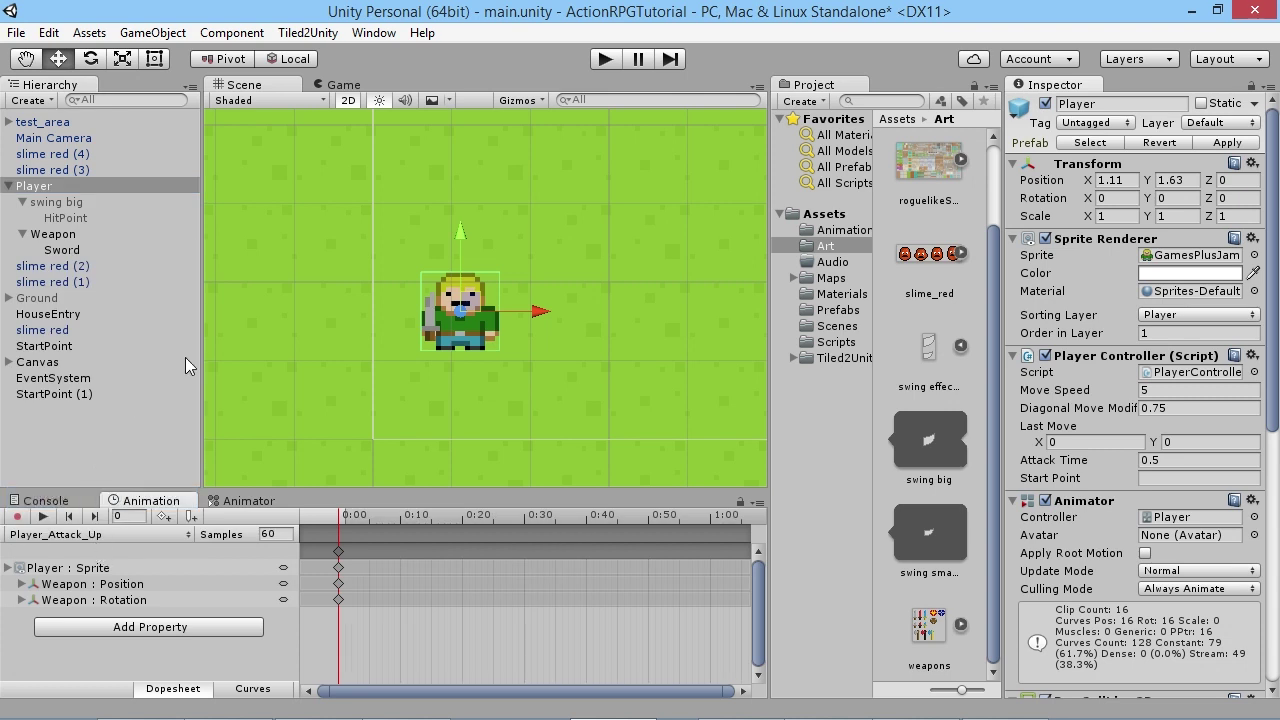
pyautogui.scroll(2, 420, 320)
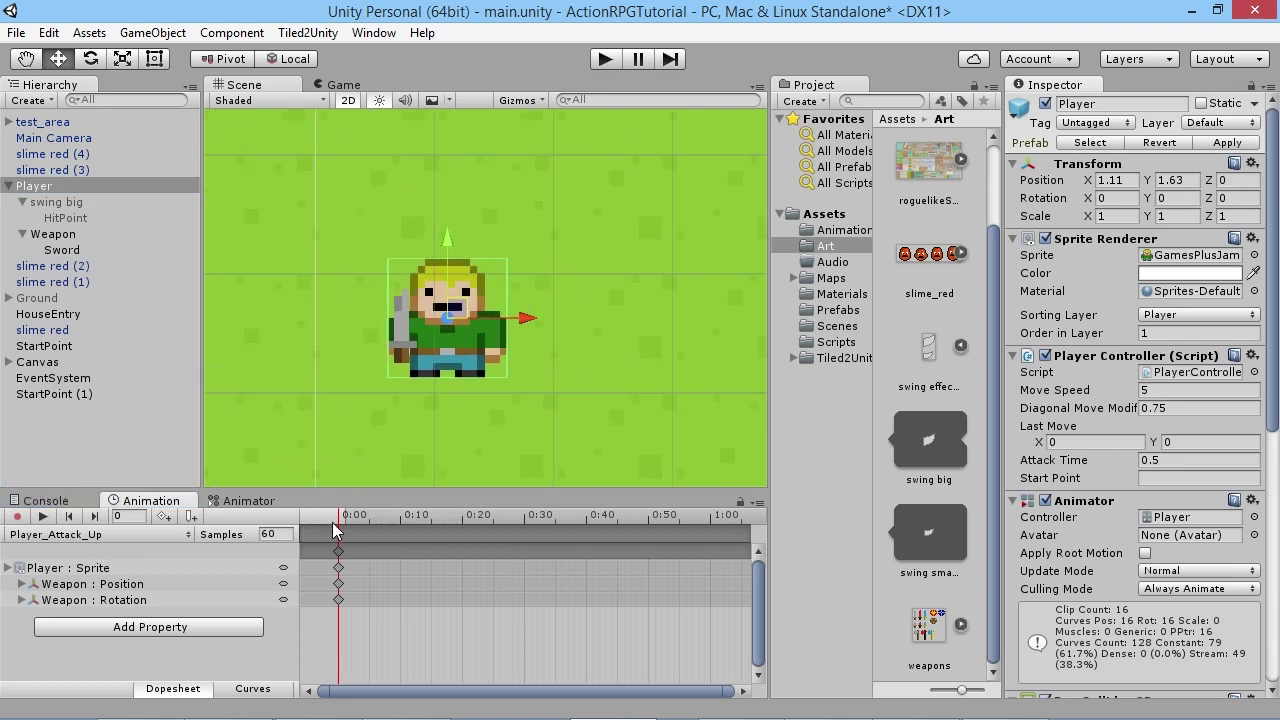
pyautogui.click(16, 518)
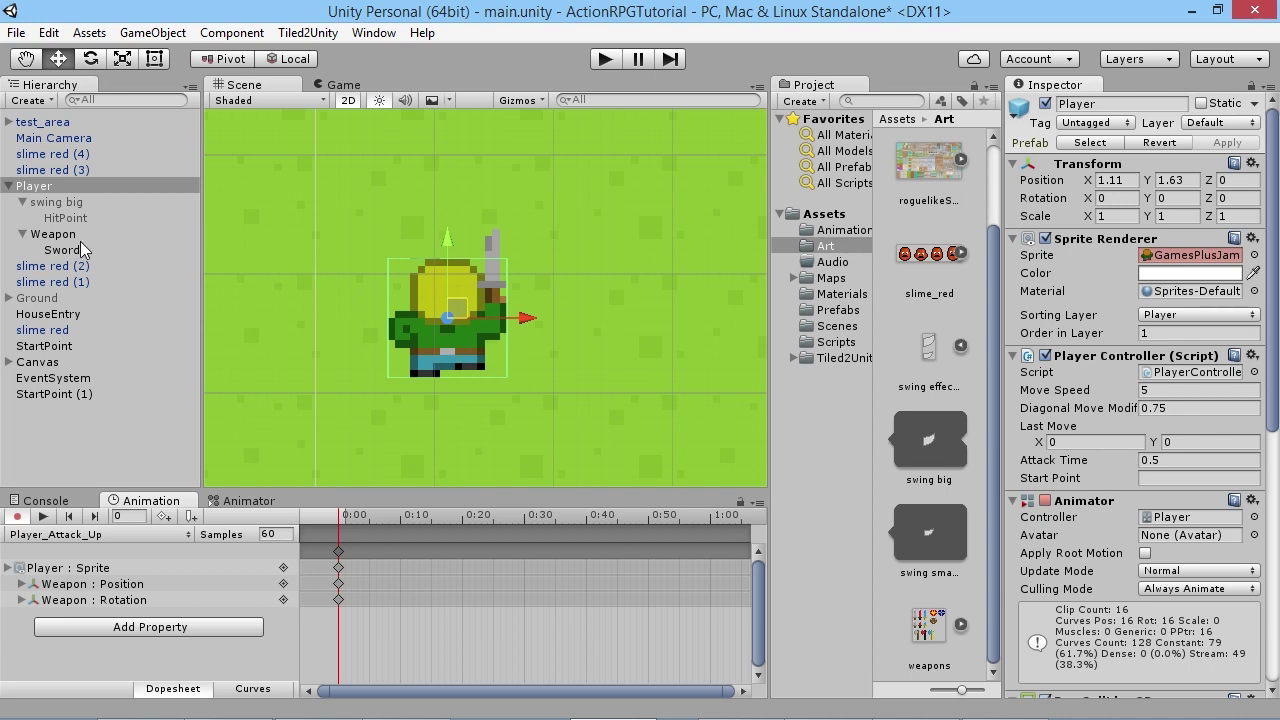
pyautogui.click(58, 203)
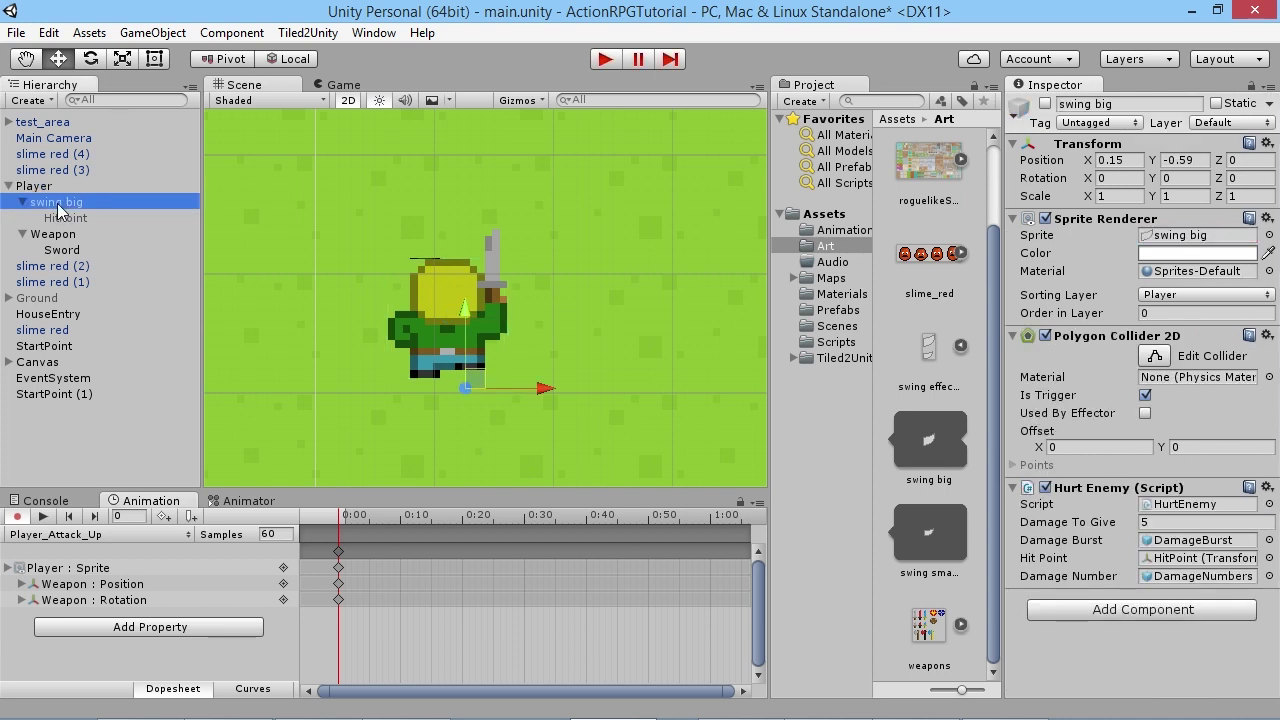
# - Key swing big as active, moved above the player's head and rotated to Z 180
pyautogui.click(1045, 103)
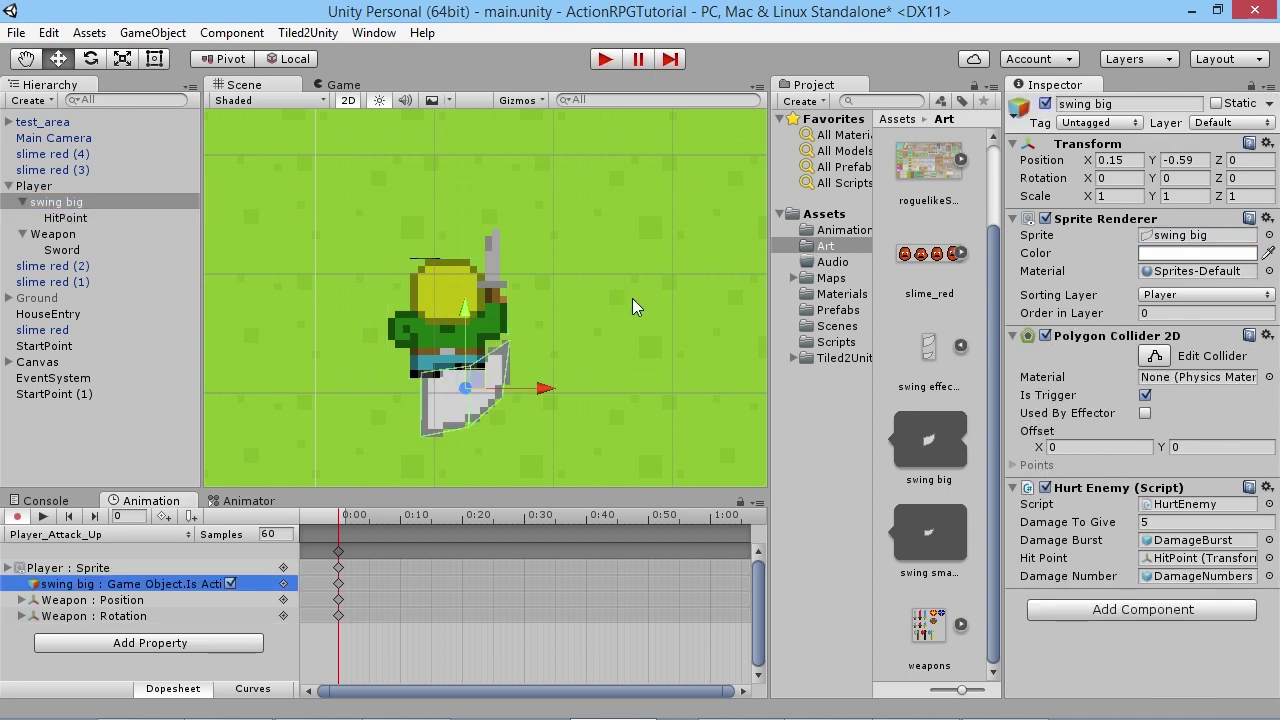
pyautogui.moveTo(482, 385); pyautogui.dragTo(463, 252)
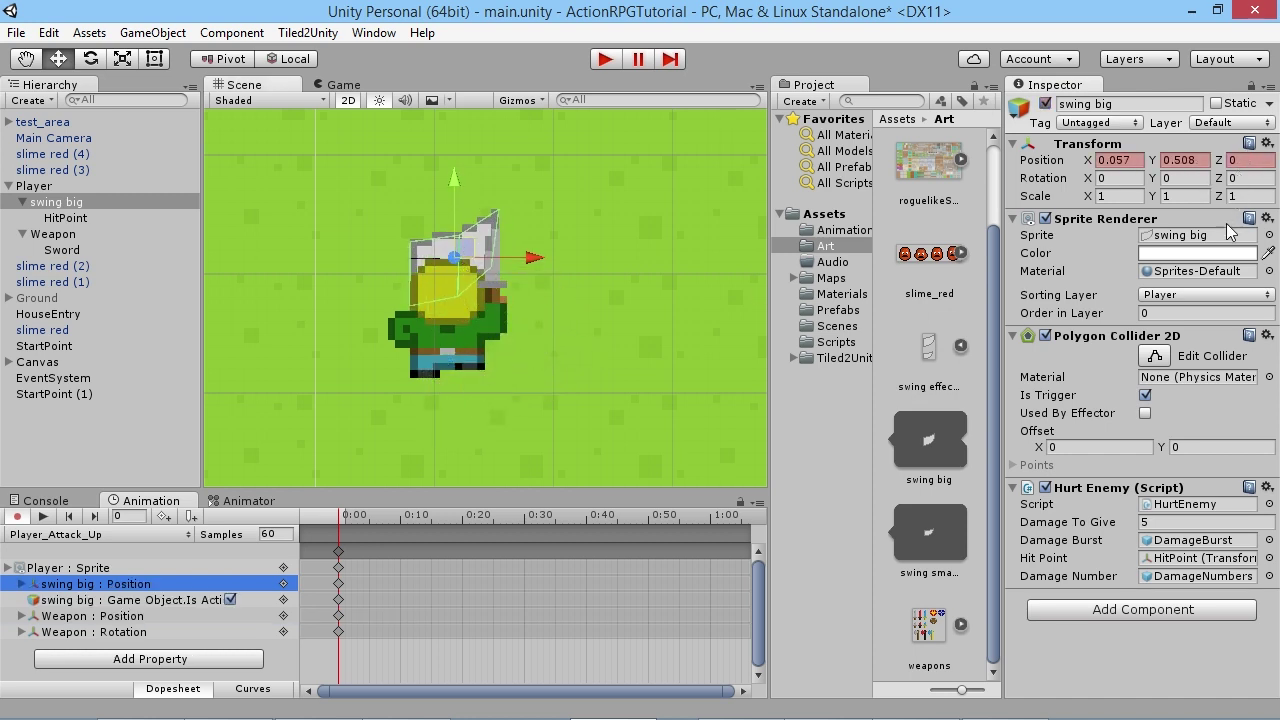
pyautogui.click(1244, 181)
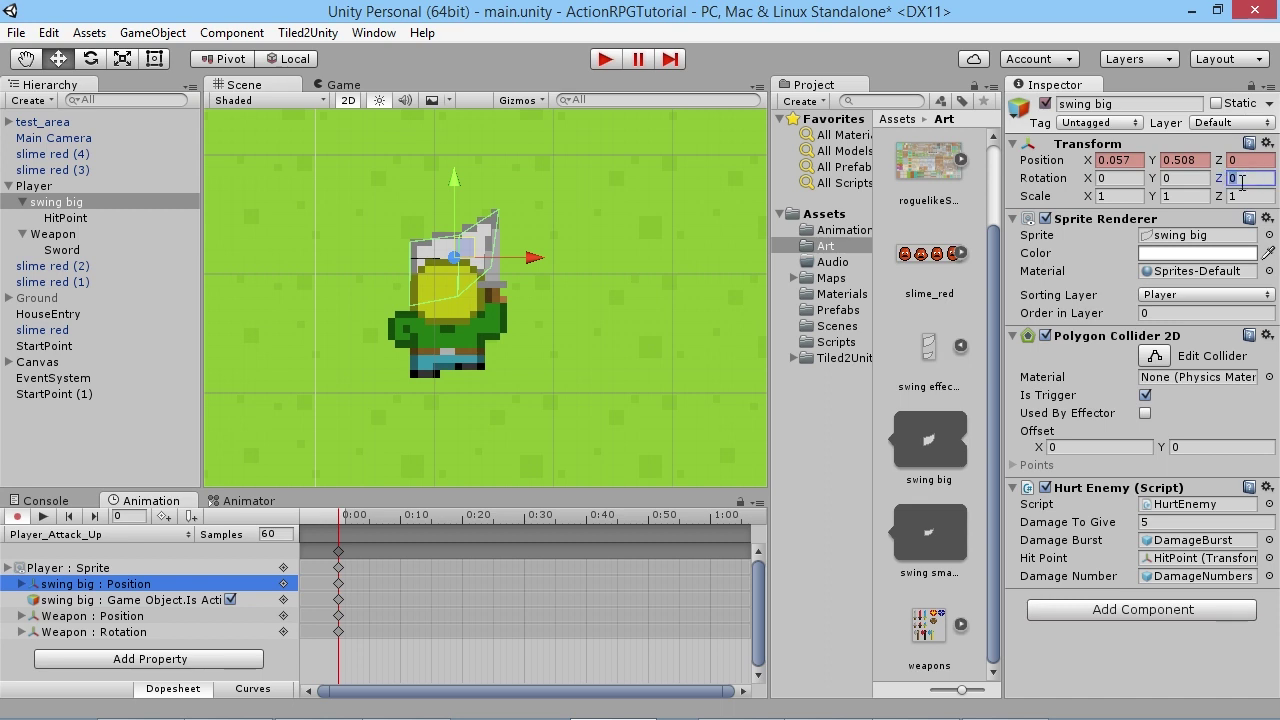
pyautogui.write('17')
pyautogui.press('BackSpace')
pyautogui.write('80')
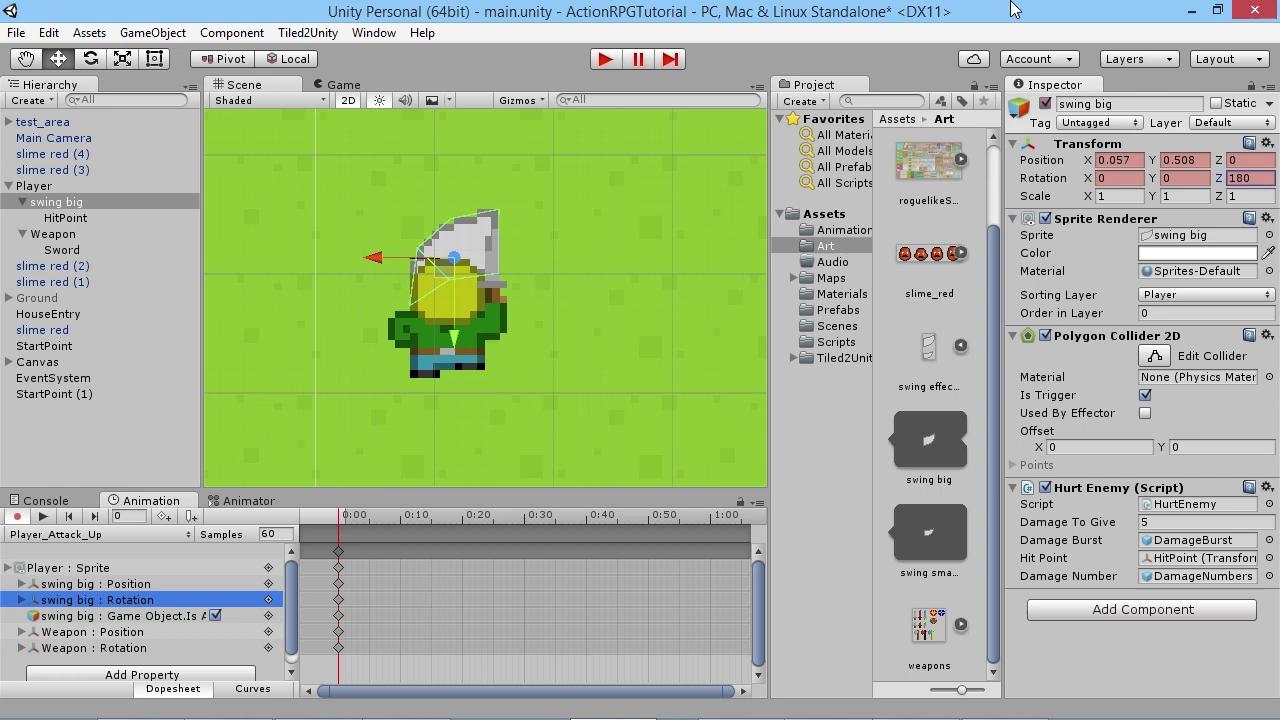
pyautogui.click(434, 266)
pyautogui.moveTo(434, 266); pyautogui.dragTo(440, 281)
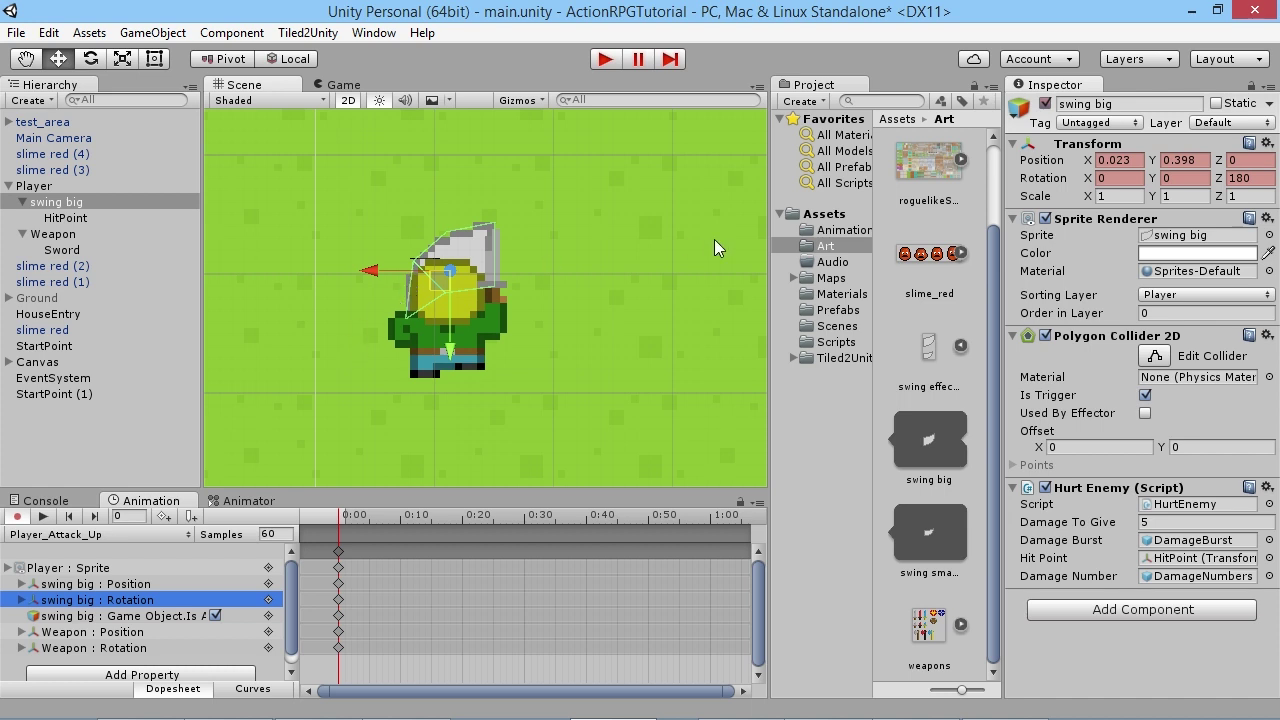
# - Set swing big's keyed Z position to 1
pyautogui.click(1249, 159)
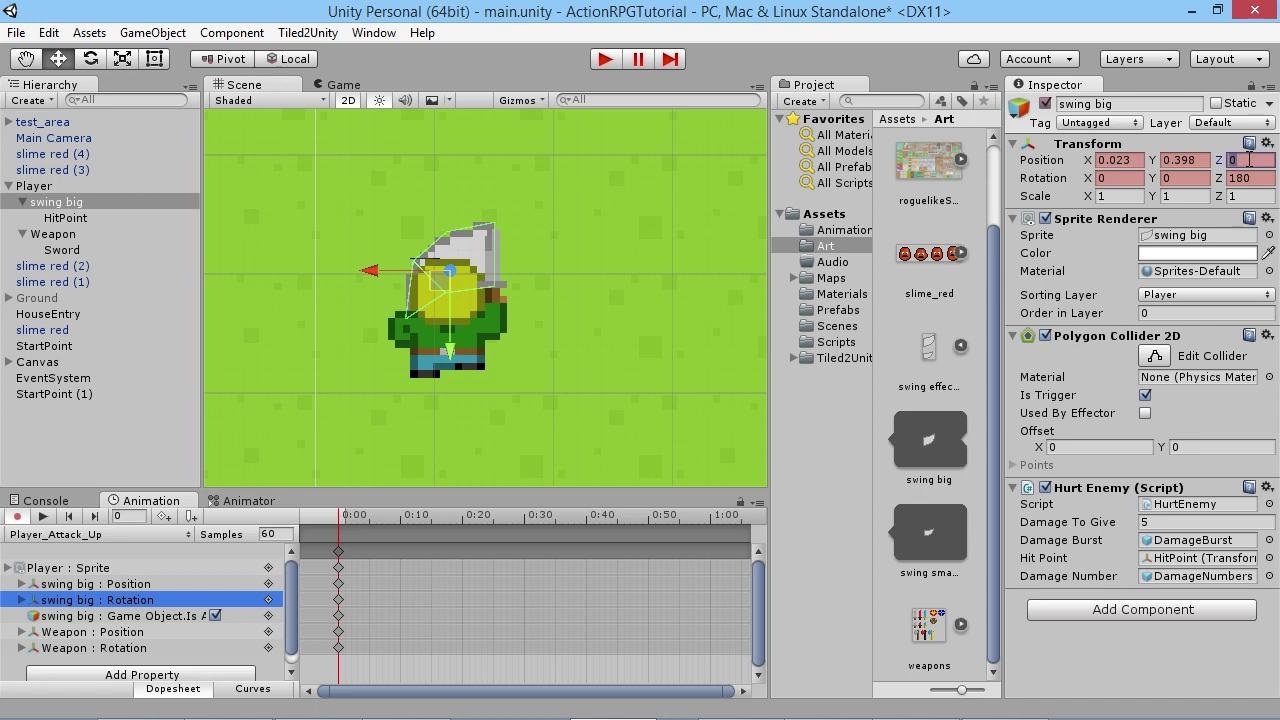
pyautogui.write('1')
pyautogui.doubleClick(1256, 157)
pyautogui.write('-1')
pyautogui.press('Return')
pyautogui.click(1263, 160)
pyautogui.write('1')
# - Stop recording and play-test by walking up and attacking twice to see the upward swing effect
pyautogui.click(17, 516)
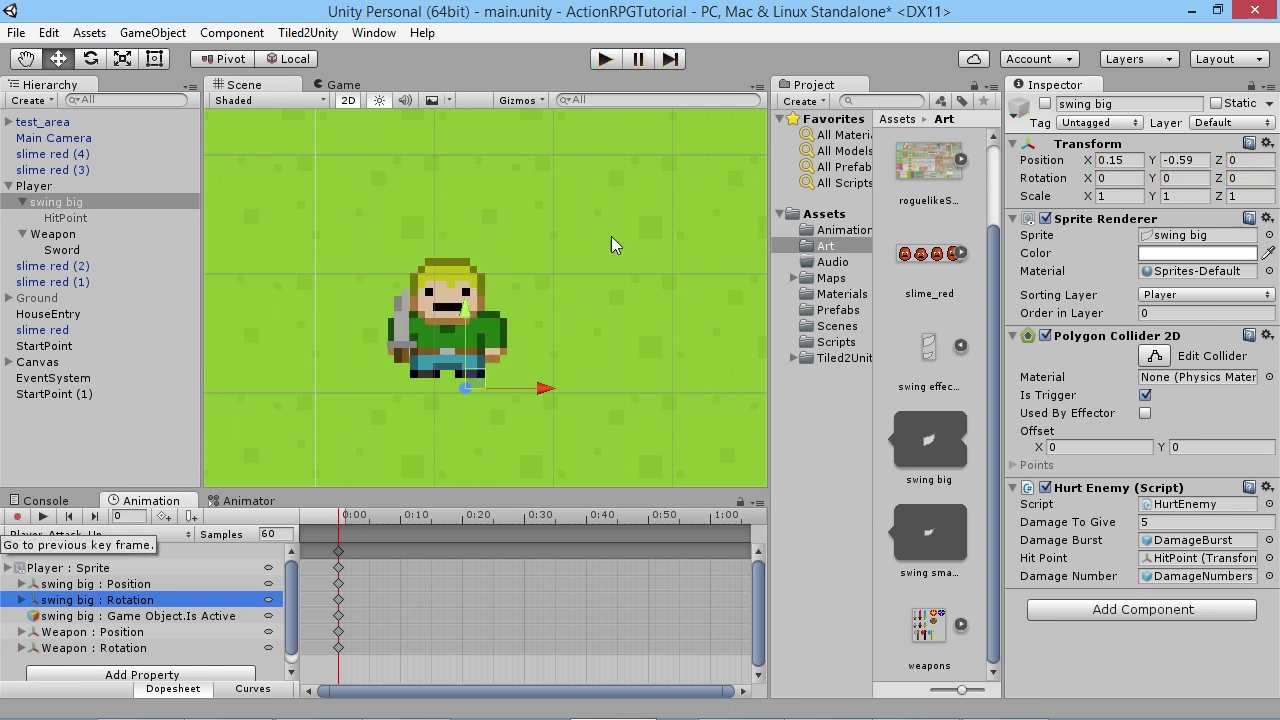
pyautogui.click(616, 57)
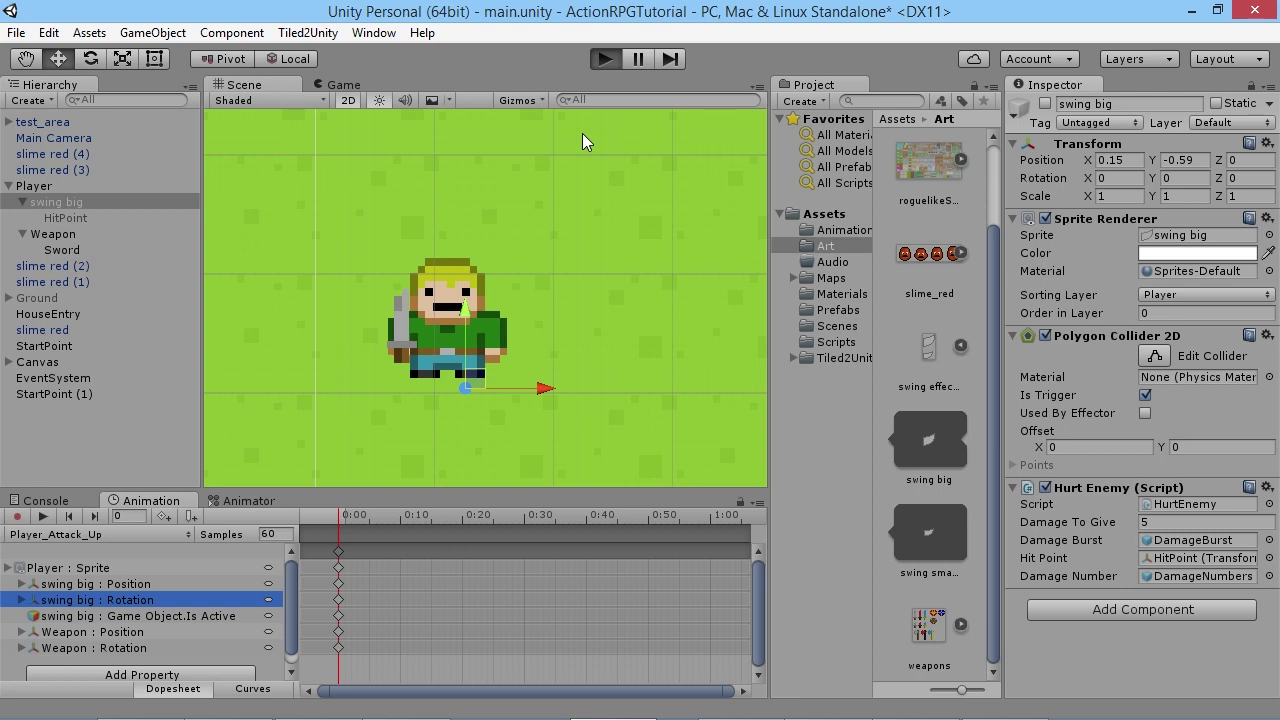
pyautogui.press('Up')
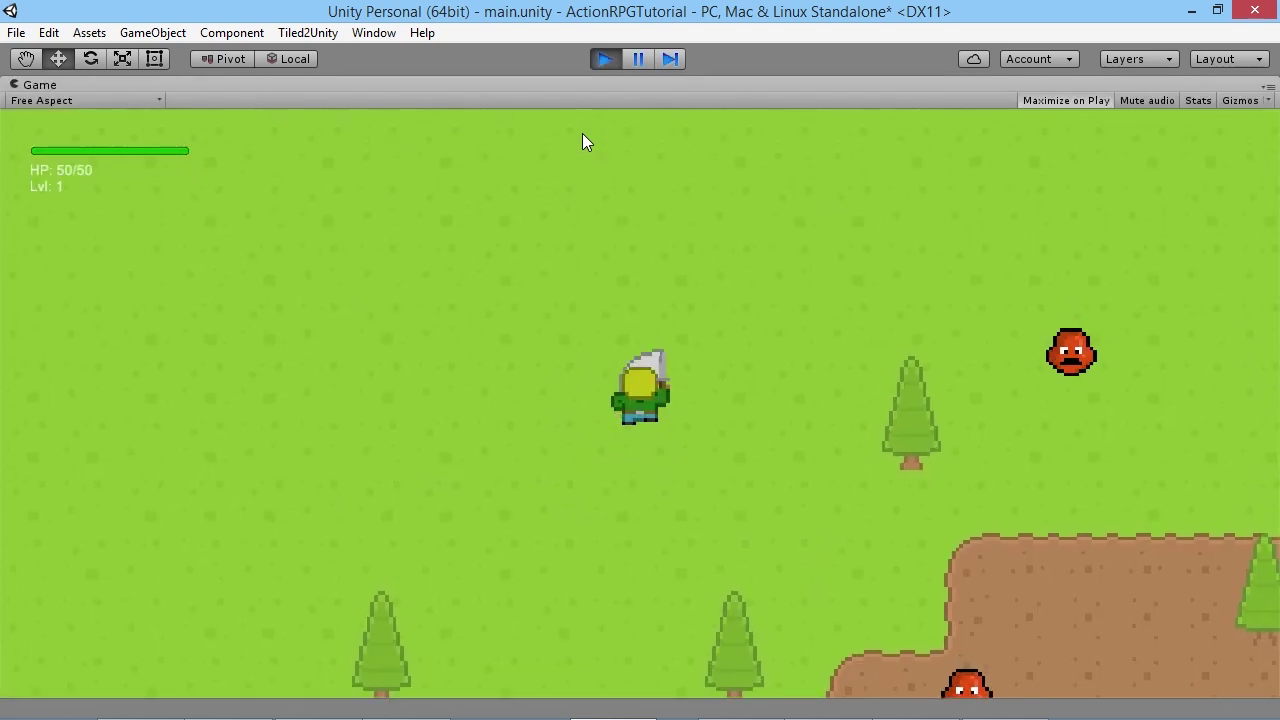
pyautogui.press('j')
pyautogui.press('j')
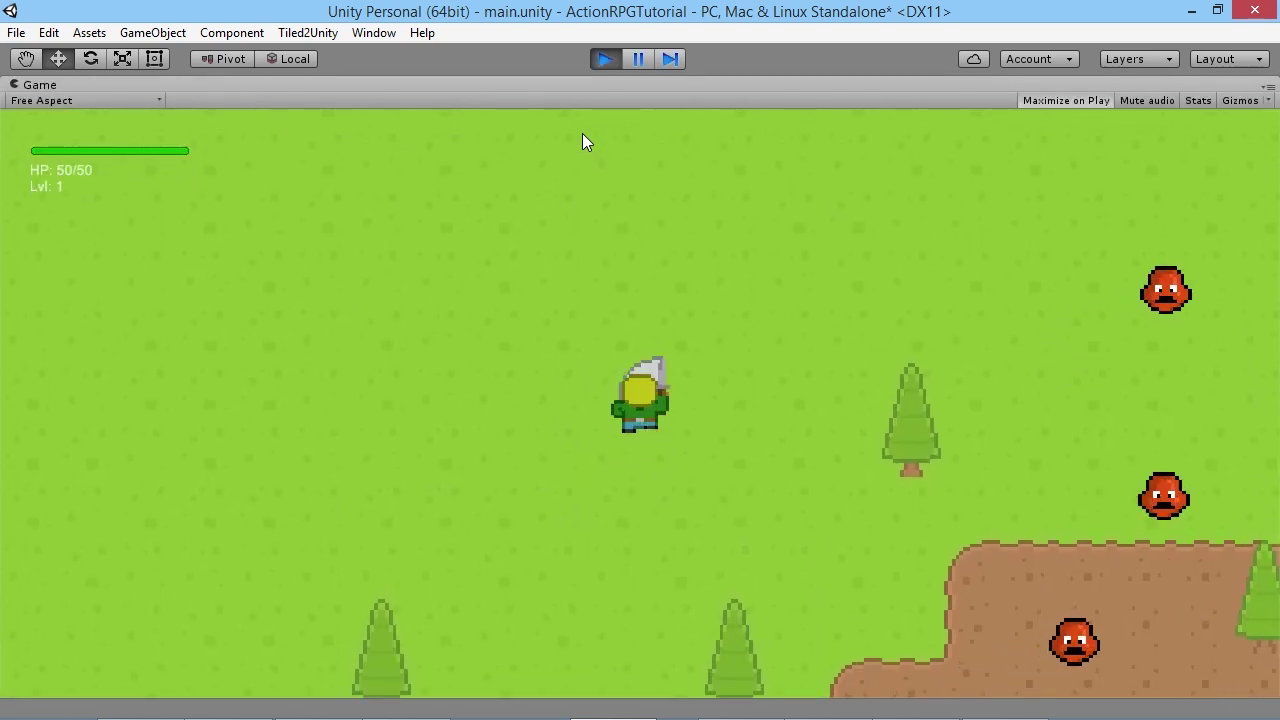
pyautogui.press('j')
pyautogui.press('j')
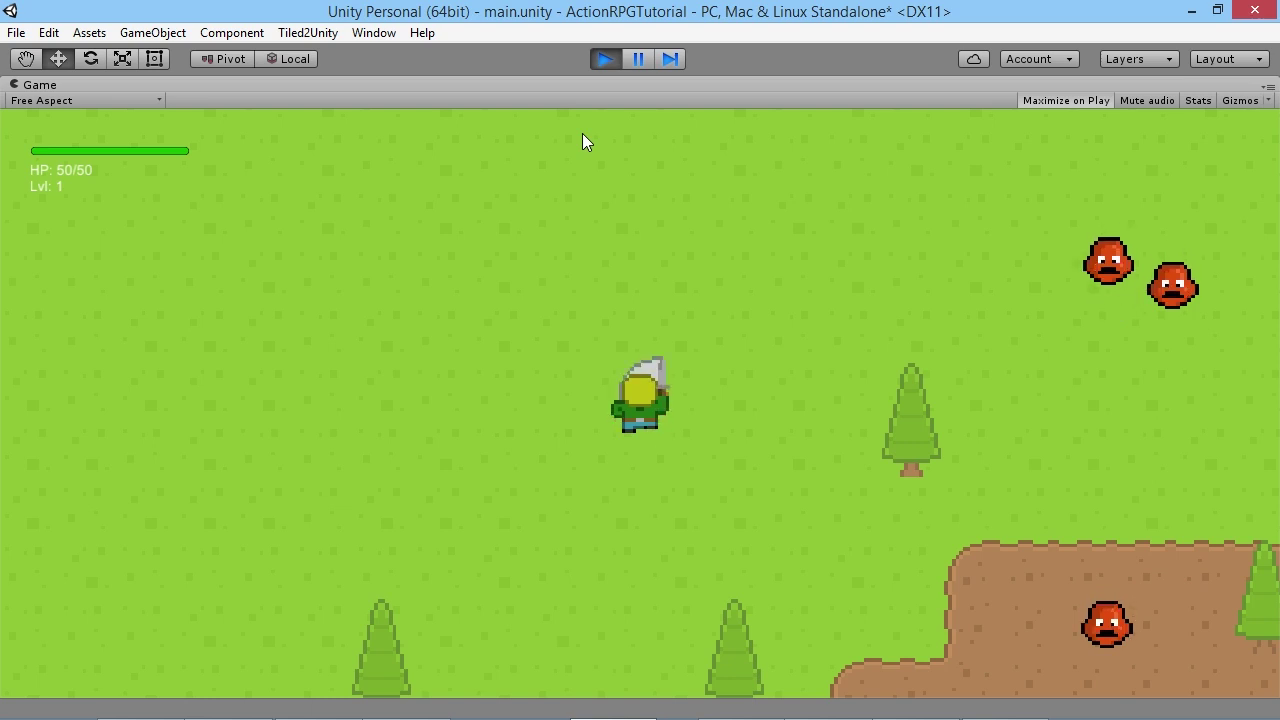
pyautogui.click(605, 59)
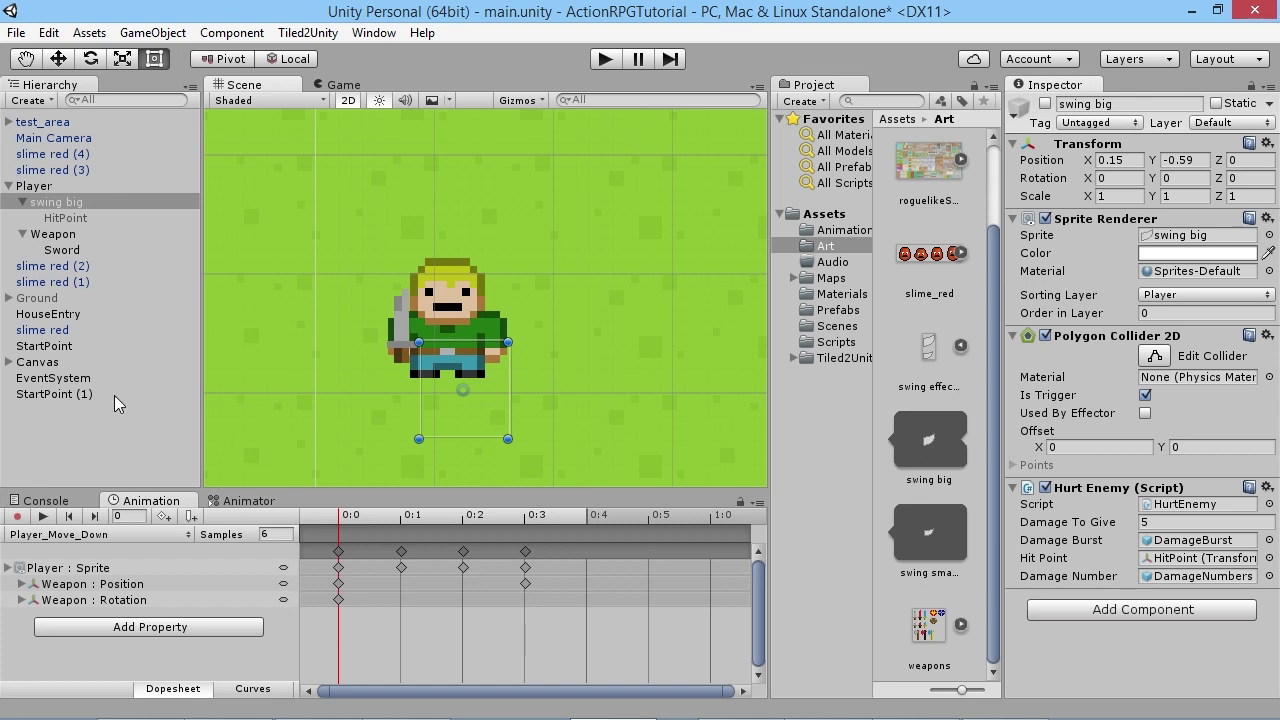
# - Record a key at frame 5 of Player_Attack_Up that unticks swing big's active box
pyautogui.click(105, 535)
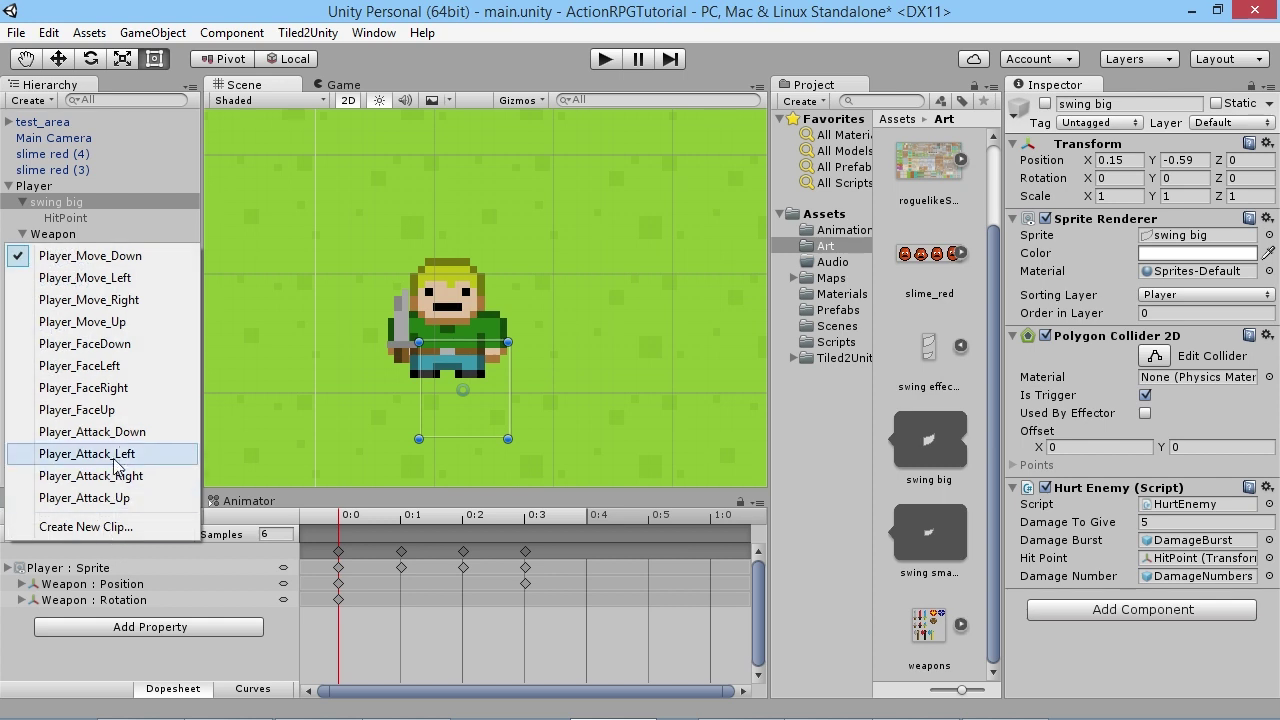
pyautogui.click(119, 499)
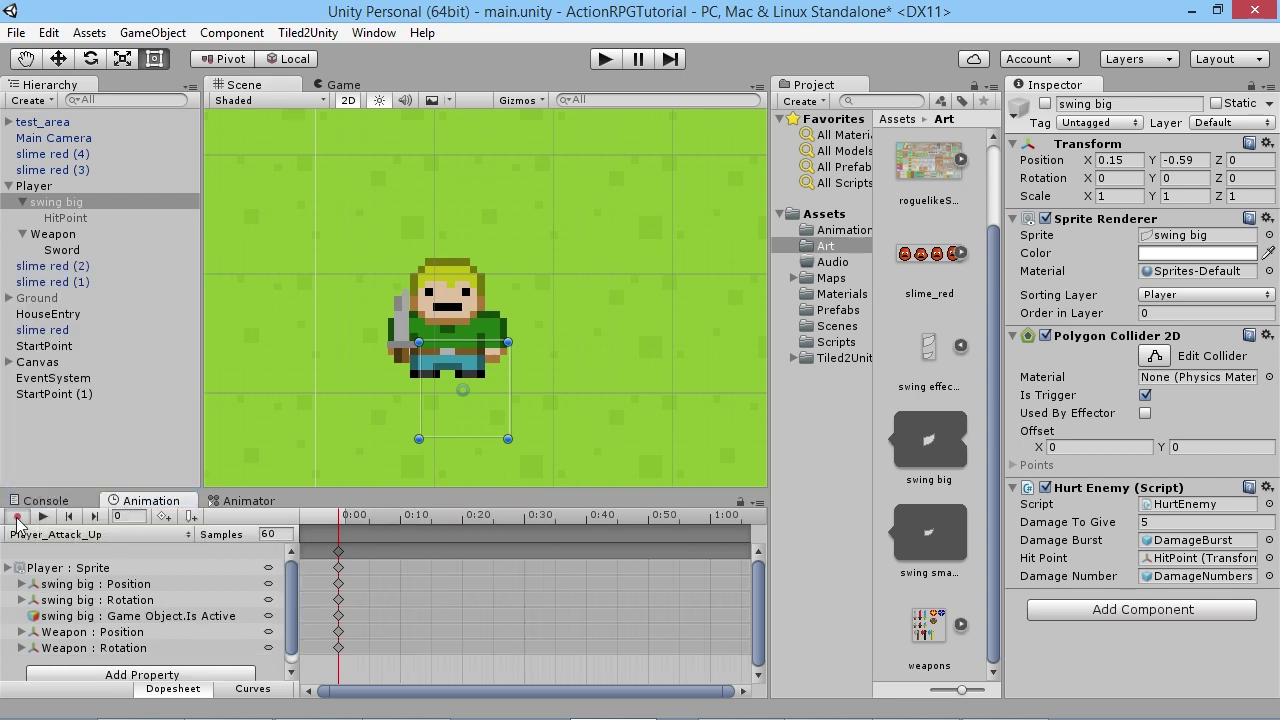
pyautogui.click(17, 516)
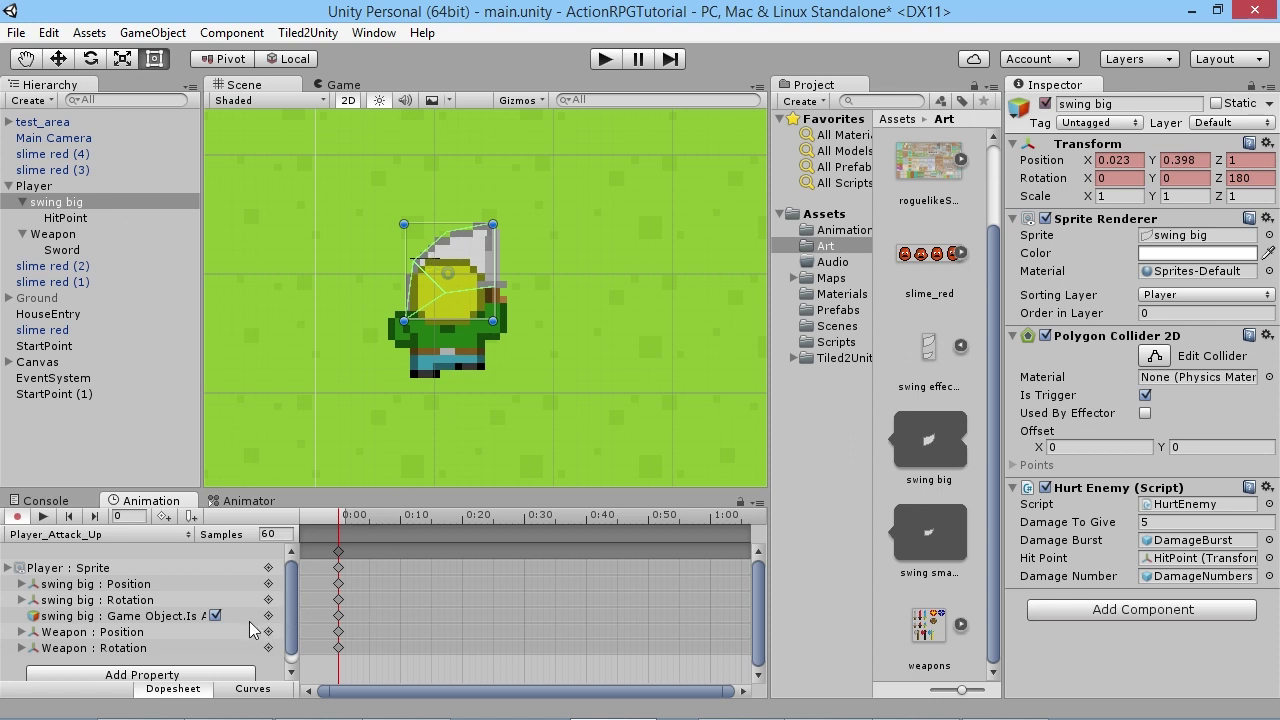
pyautogui.moveTo(345, 516); pyautogui.dragTo(369, 515)
pyautogui.moveTo(362, 516)
pyautogui.mouseDown()
pyautogui.moveTo(340, 516)
pyautogui.moveTo(370, 516)
pyautogui.mouseUp()
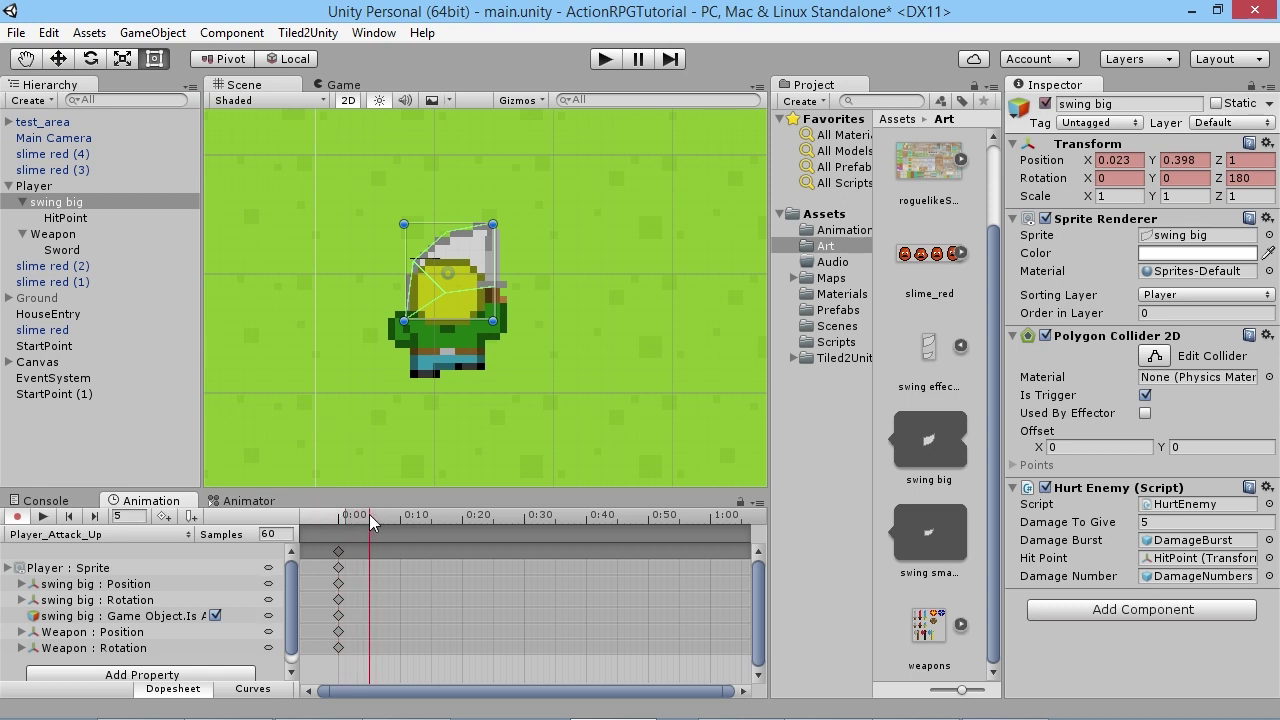
pyautogui.click(1045, 104)
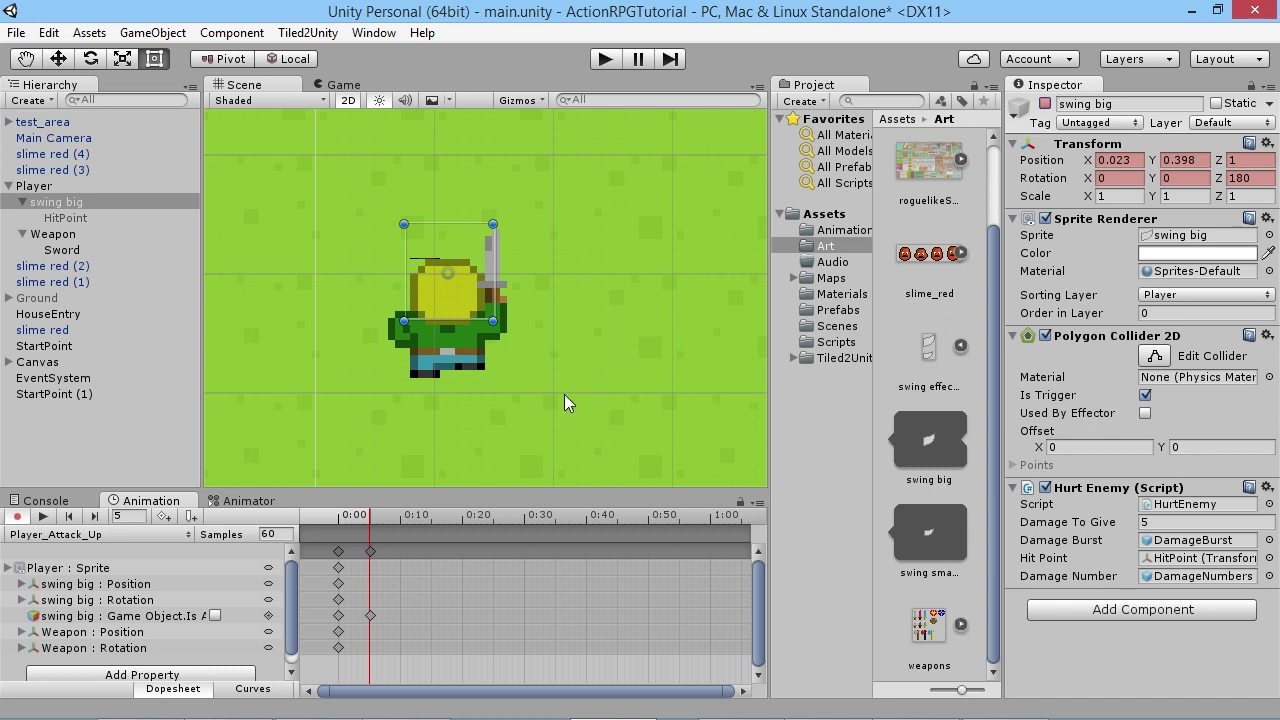
pyautogui.moveTo(369, 519); pyautogui.dragTo(333, 517)
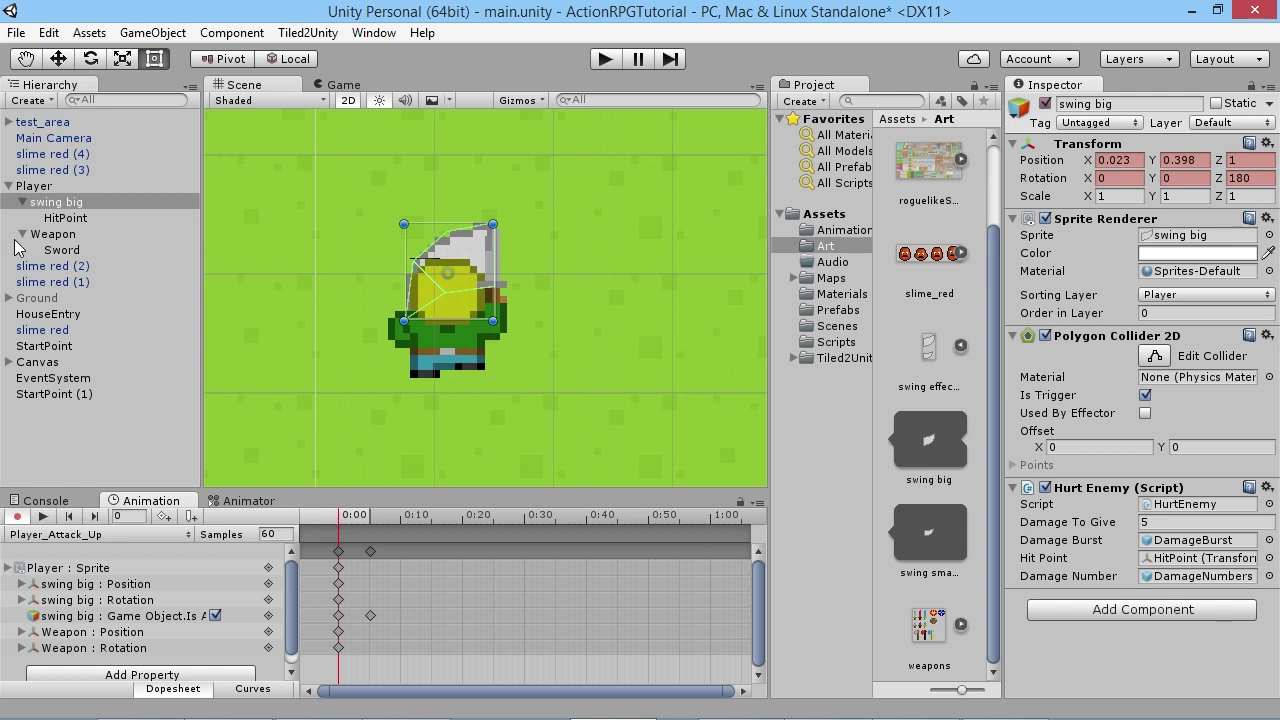
pyautogui.click(37, 187)
pyautogui.scroll(-8, 1100, 520)
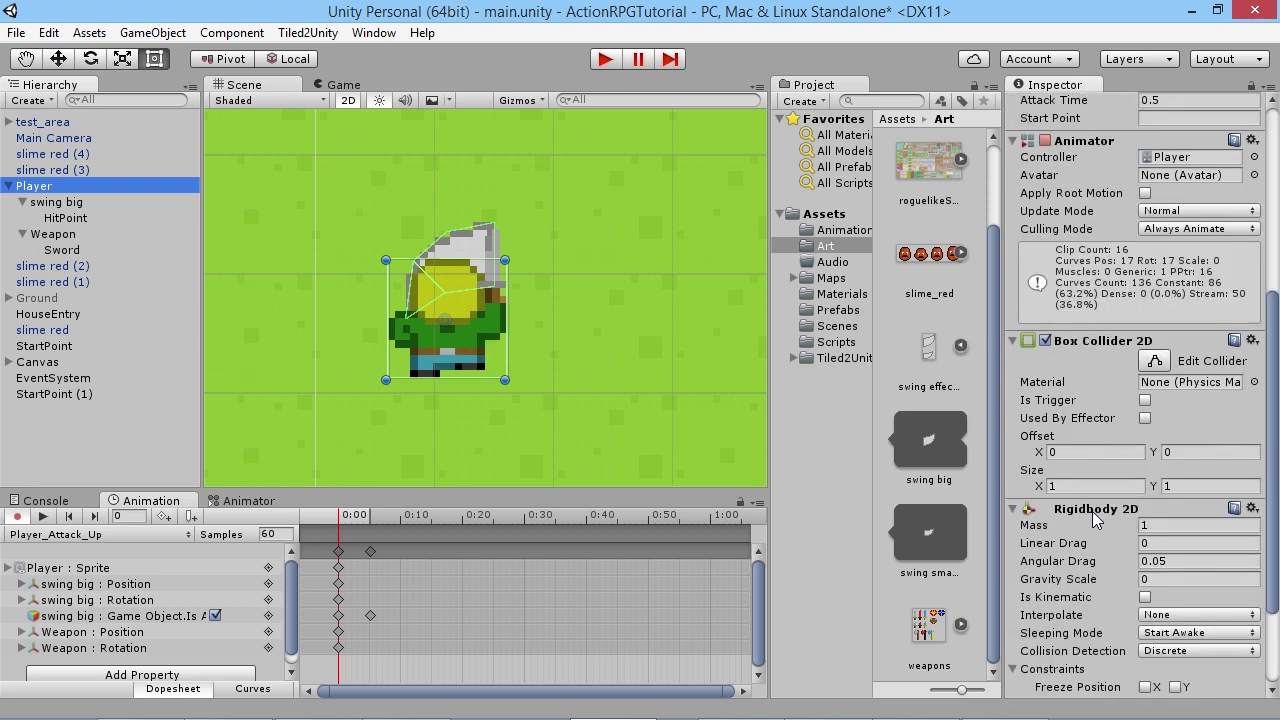
# - Select swing big and scrub Player_Attack_Up from frames 0–5 to the clip's end to check the effect
pyautogui.scroll(5, 1092, 511)
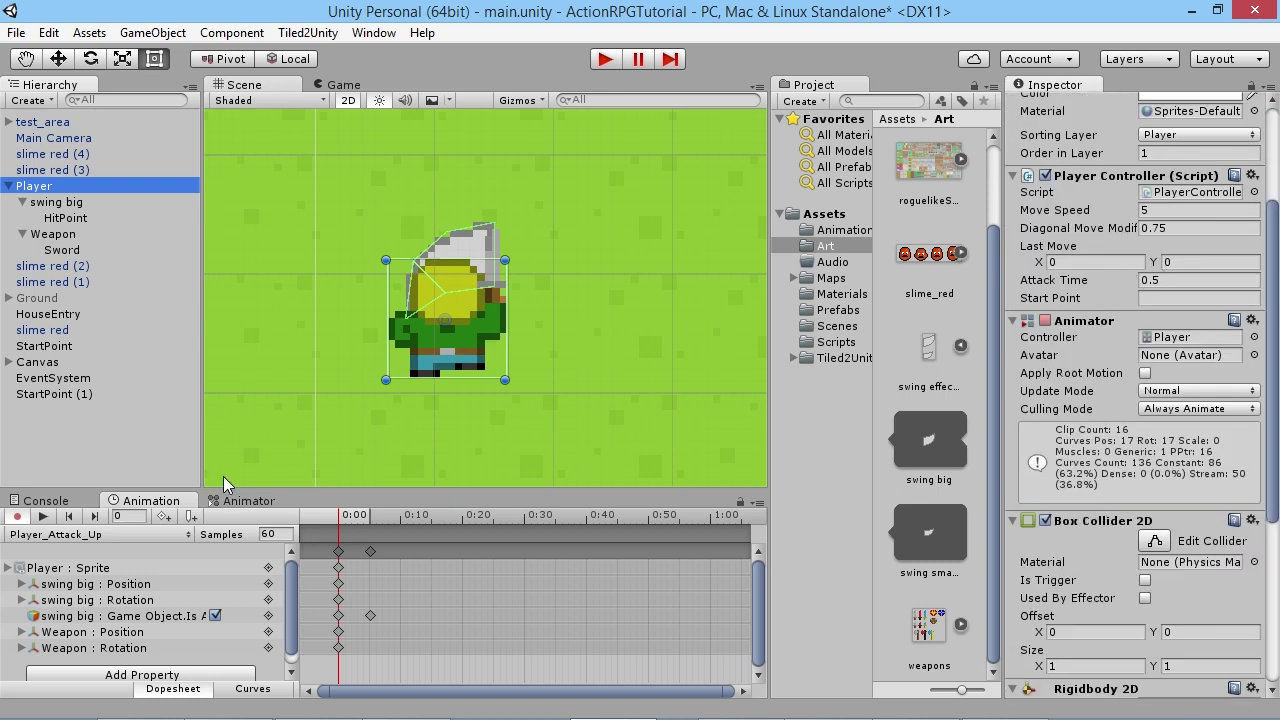
pyautogui.click(66, 203)
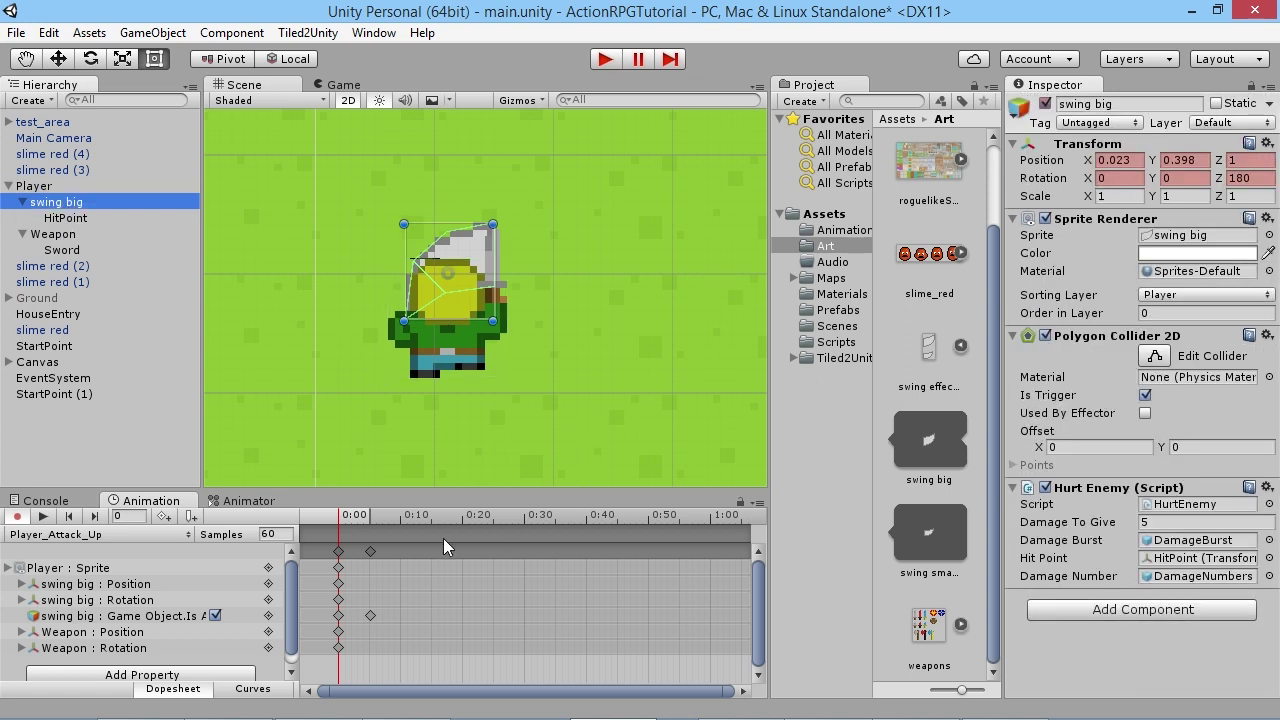
pyautogui.click(360, 516)
pyautogui.moveTo(362, 524)
pyautogui.mouseDown()
pyautogui.moveTo(376, 516)
pyautogui.moveTo(330, 522)
pyautogui.moveTo(372, 516)
pyautogui.mouseUp()
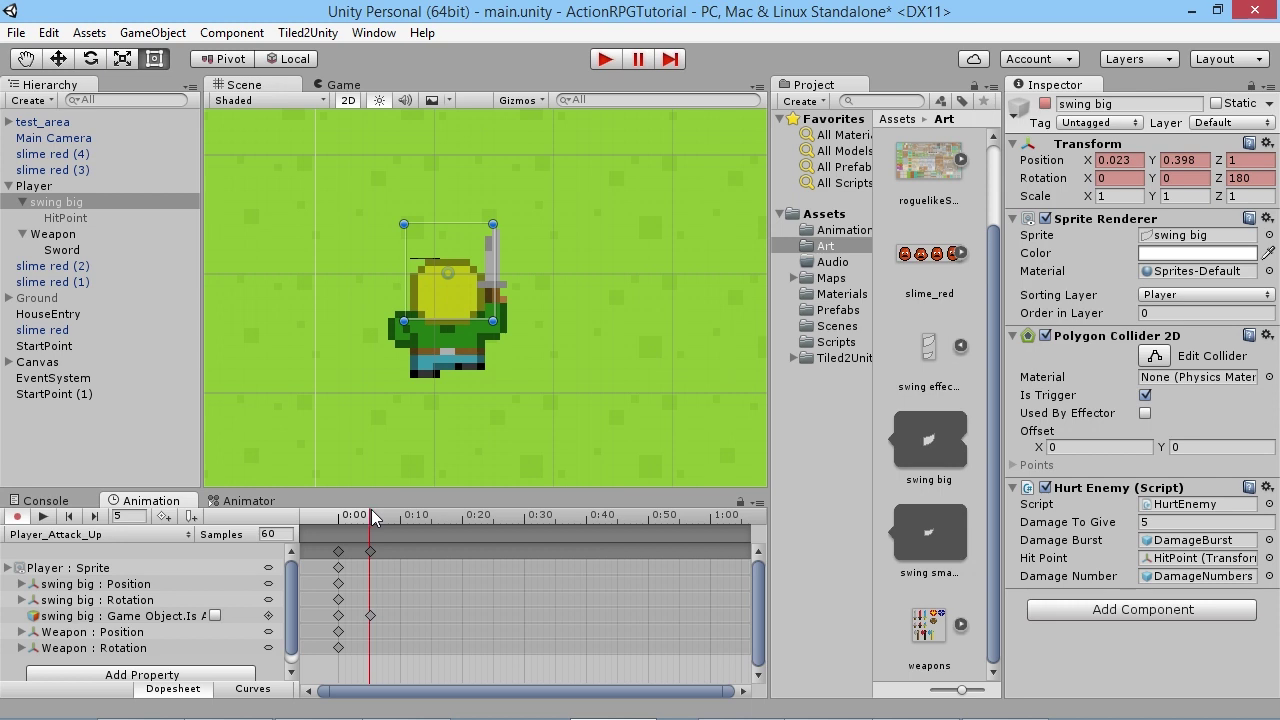
pyautogui.moveTo(371, 509); pyautogui.dragTo(338, 515)
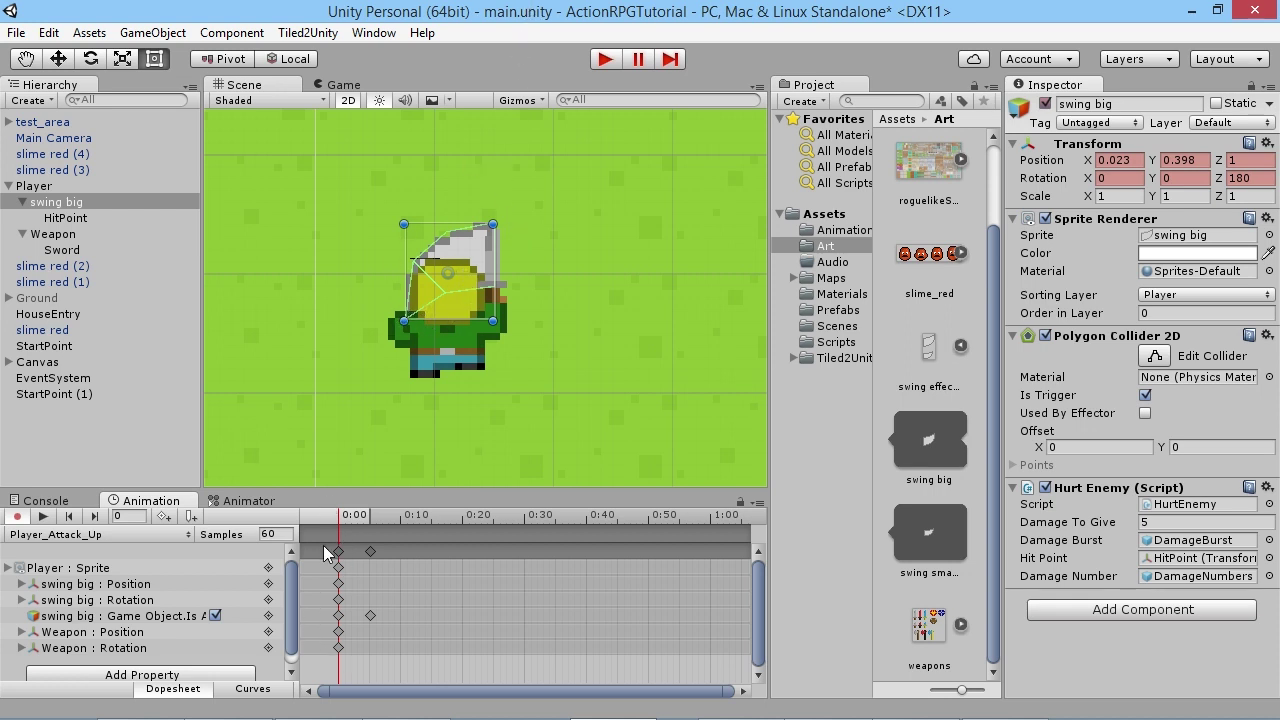
pyautogui.moveTo(341, 515); pyautogui.dragTo(525, 524)
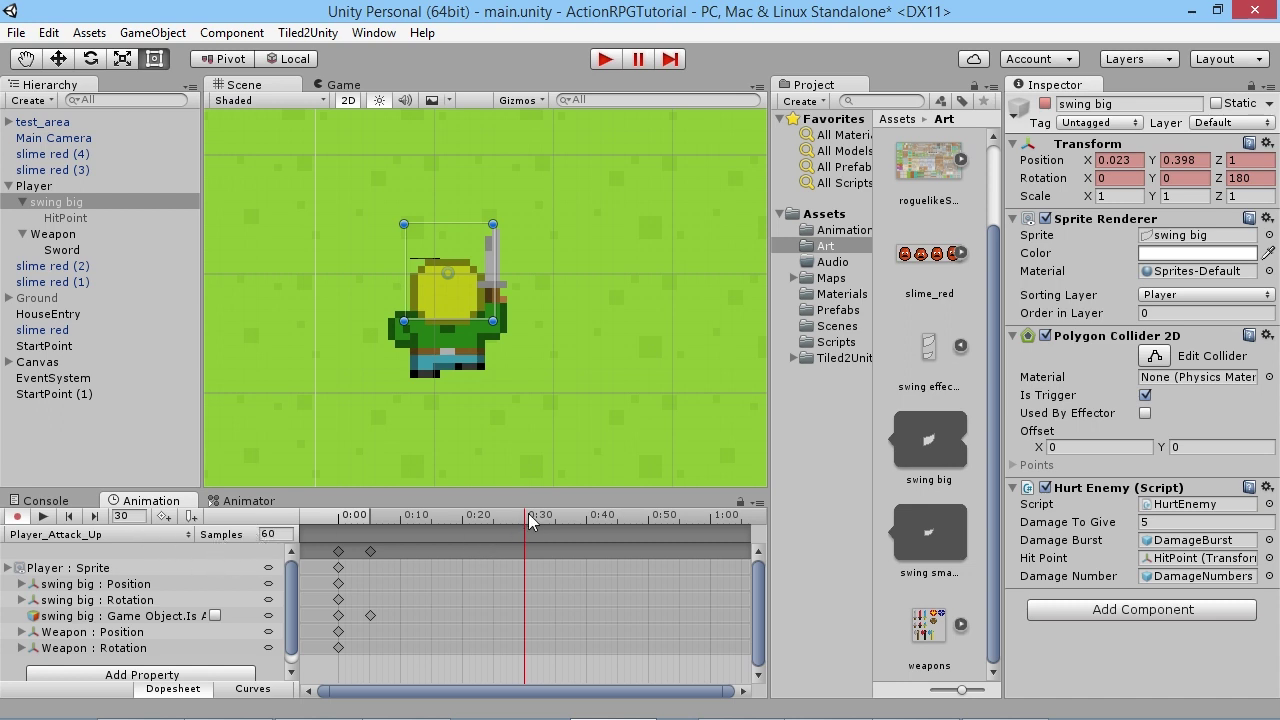
pyautogui.moveTo(525, 516); pyautogui.dragTo(710, 527)
# - Key swing big inactive at 1:00, scrub to verify, and stop recording with Ctrl+P
pyautogui.click(1045, 104)
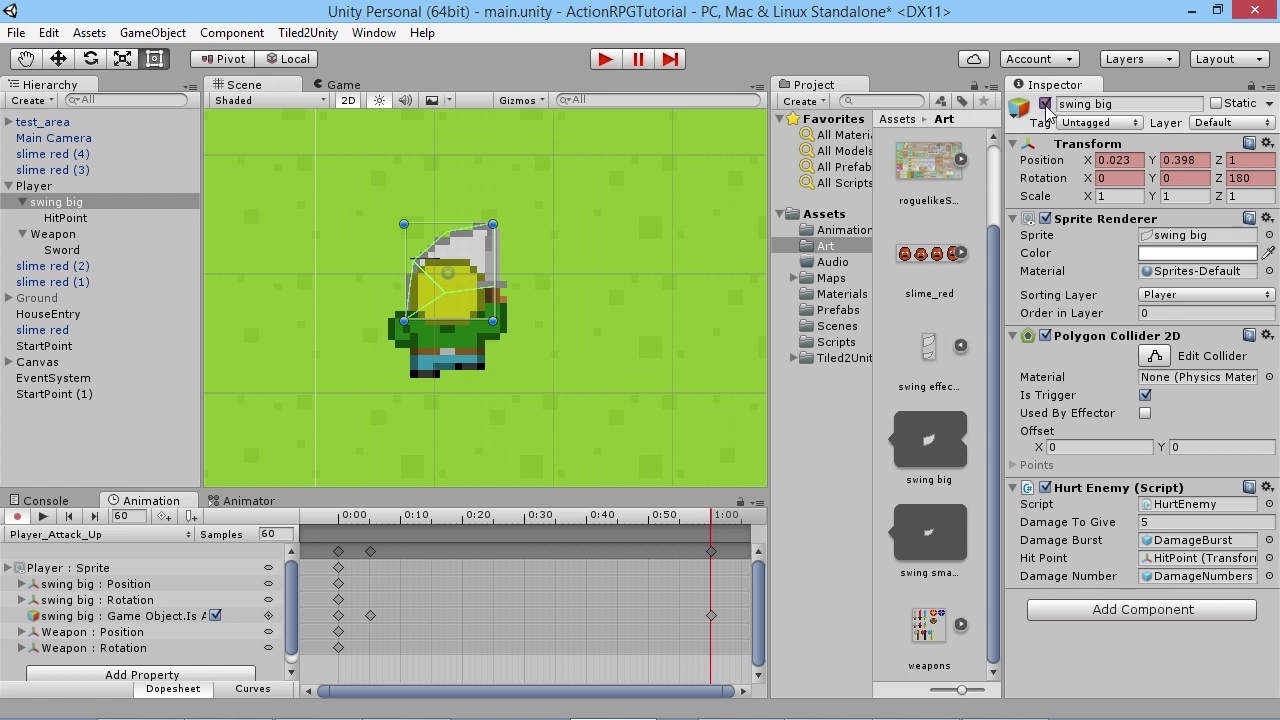
pyautogui.click(1045, 104)
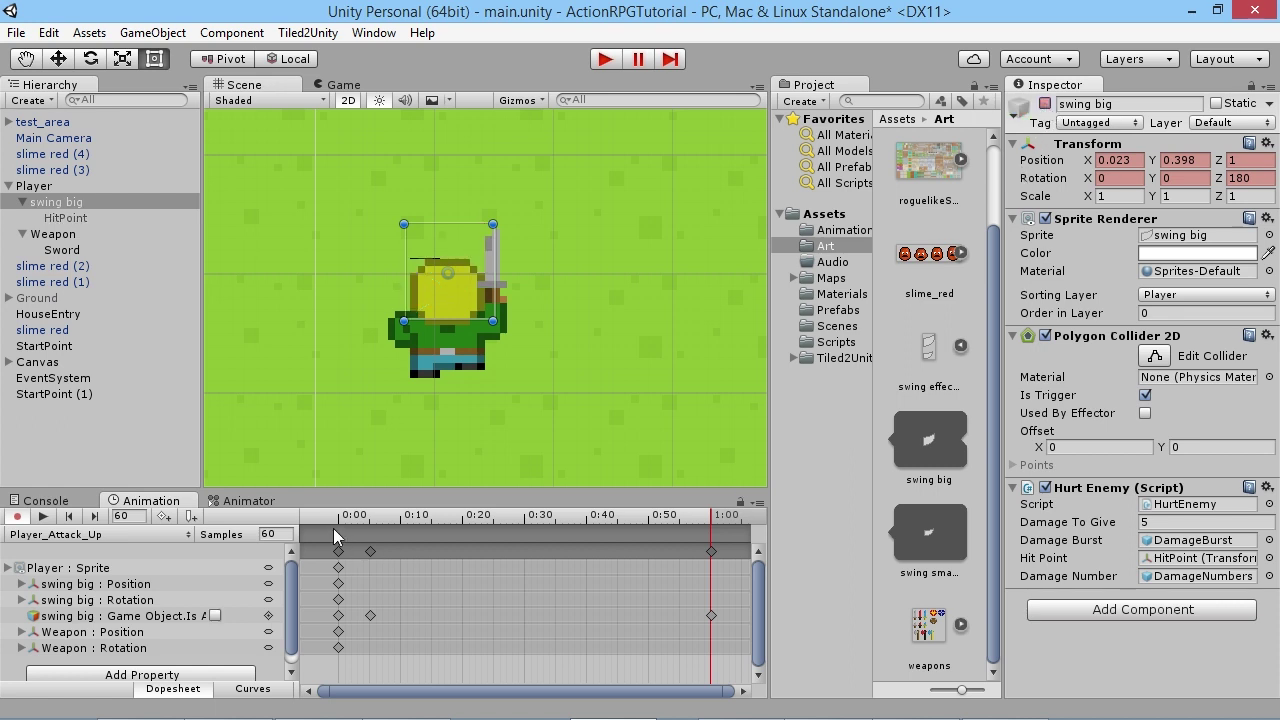
pyautogui.click(372, 516)
pyautogui.click(476, 516)
pyautogui.moveTo(497, 521); pyautogui.dragTo(712, 598)
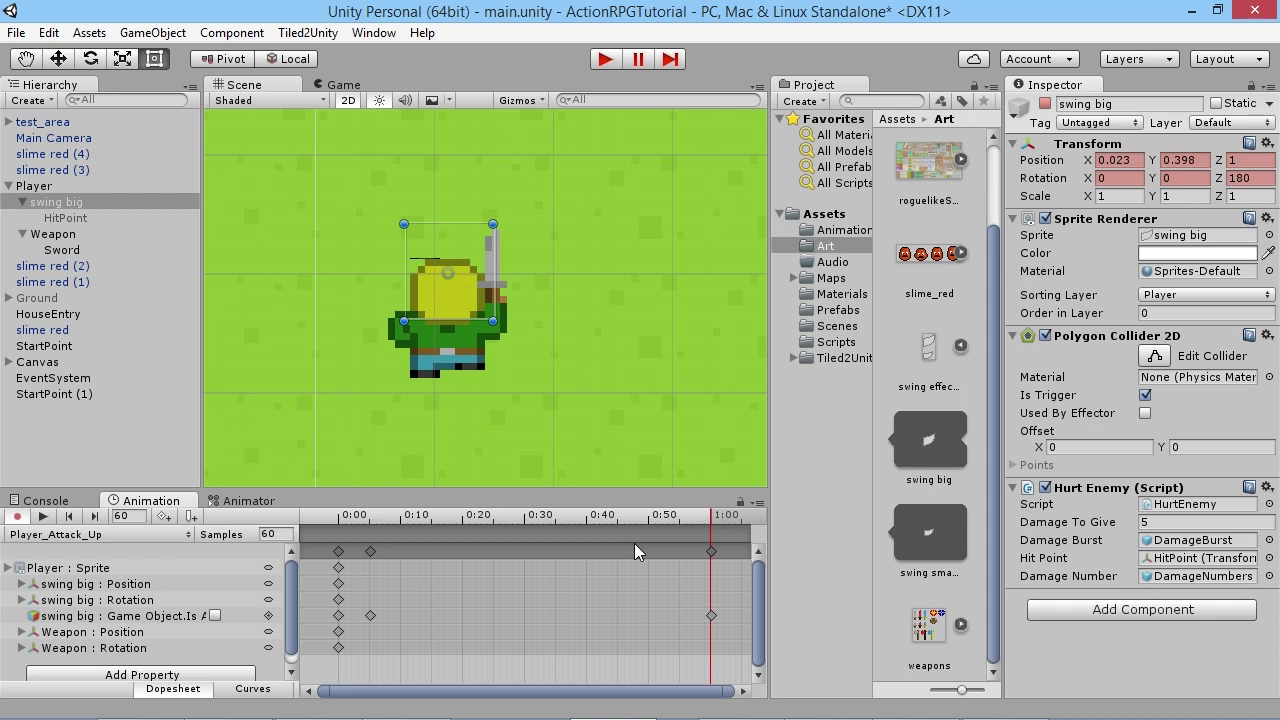
pyautogui.moveTo(668, 516); pyautogui.dragTo(425, 547)
pyautogui.hotkey('ctrl', 'p')
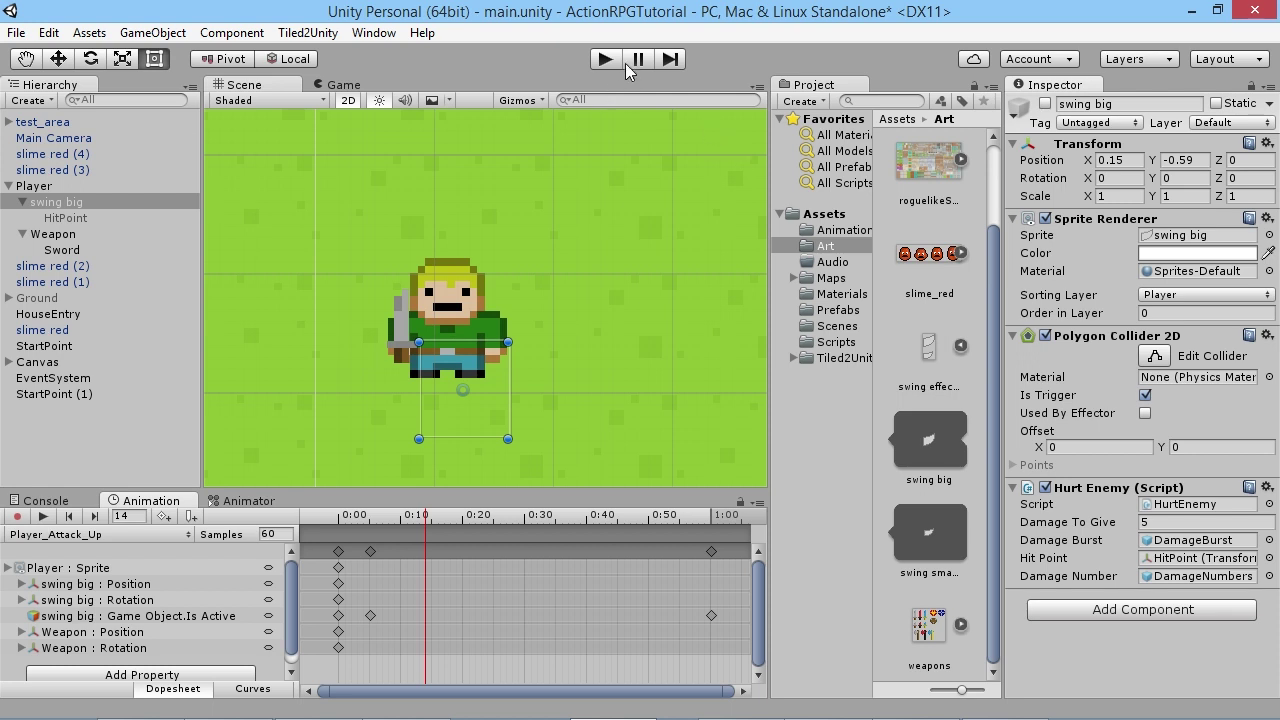
# - Start play mode, walk up and swing the sword at slimes three times
pyautogui.click(619, 62)
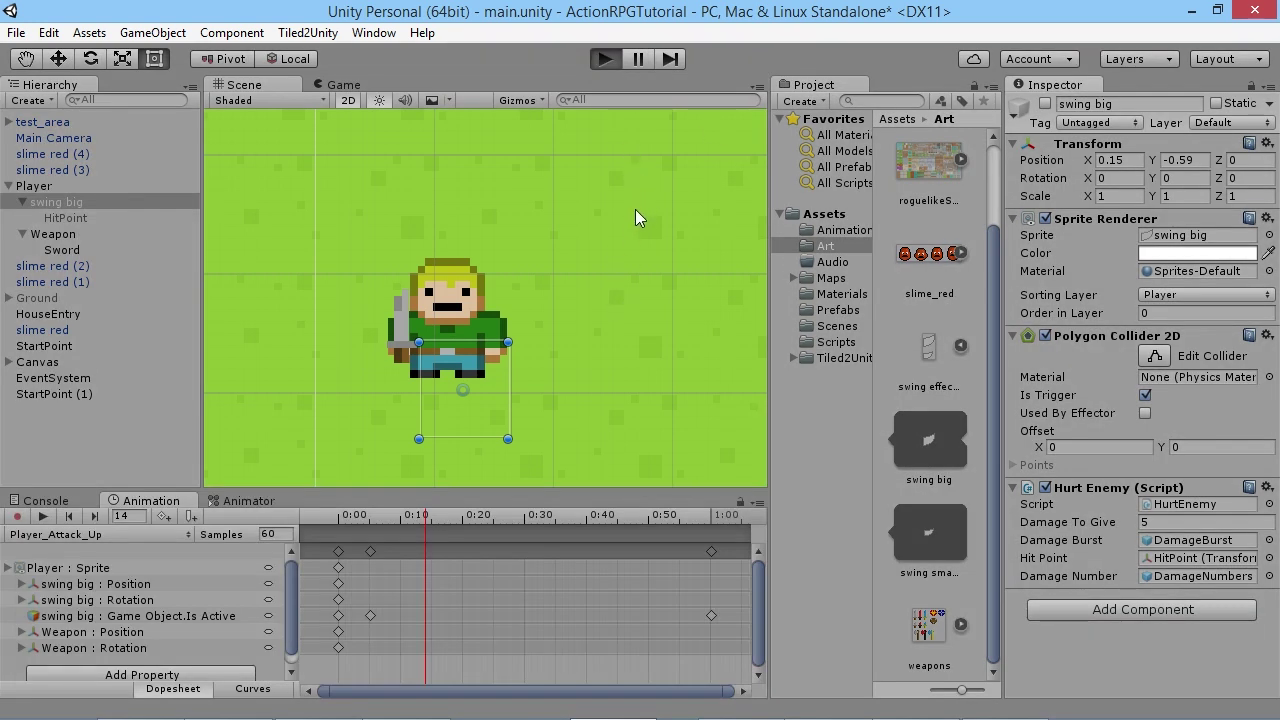
pyautogui.press('Up')
pyautogui.press('j')
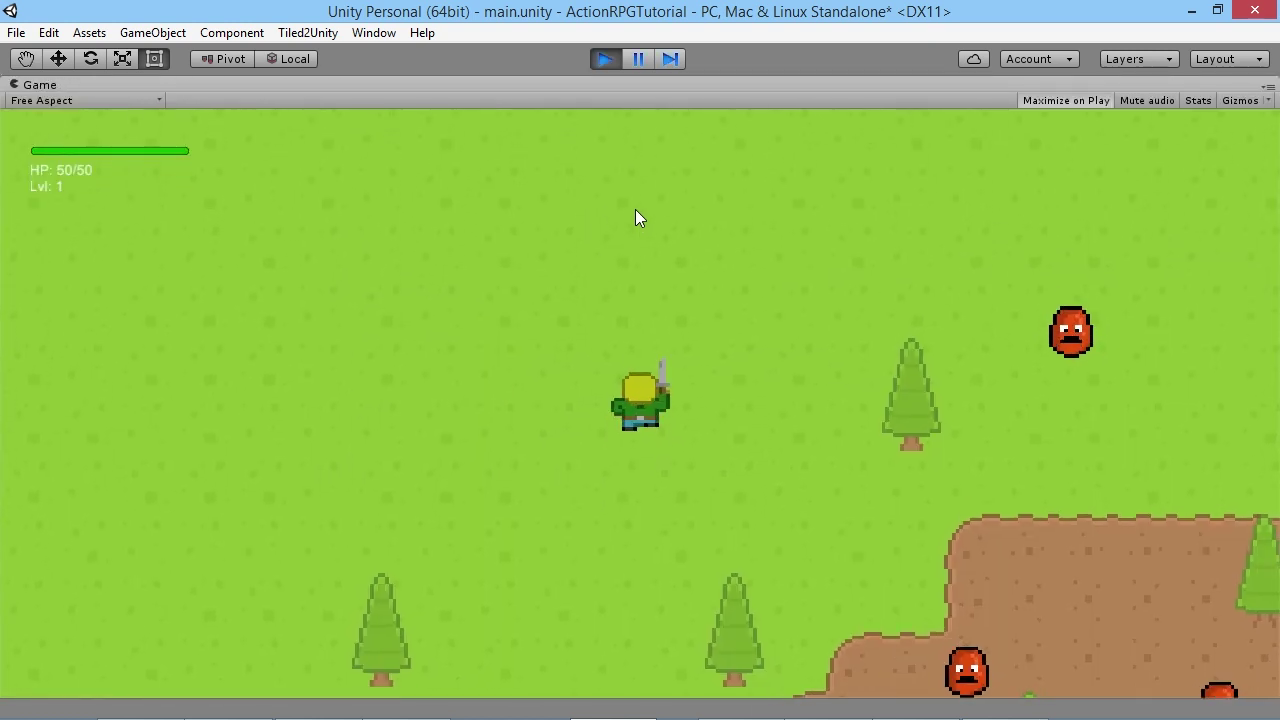
pyautogui.press('j')
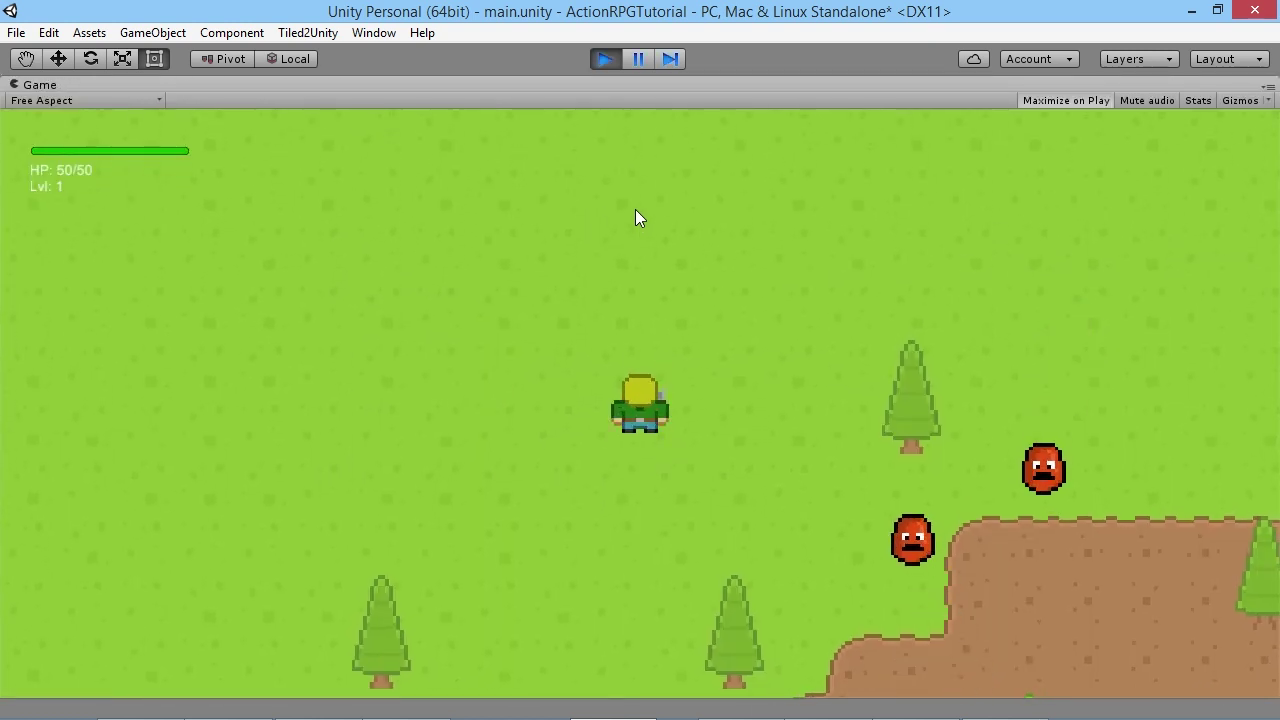
pyautogui.press('j')
pyautogui.press('j')
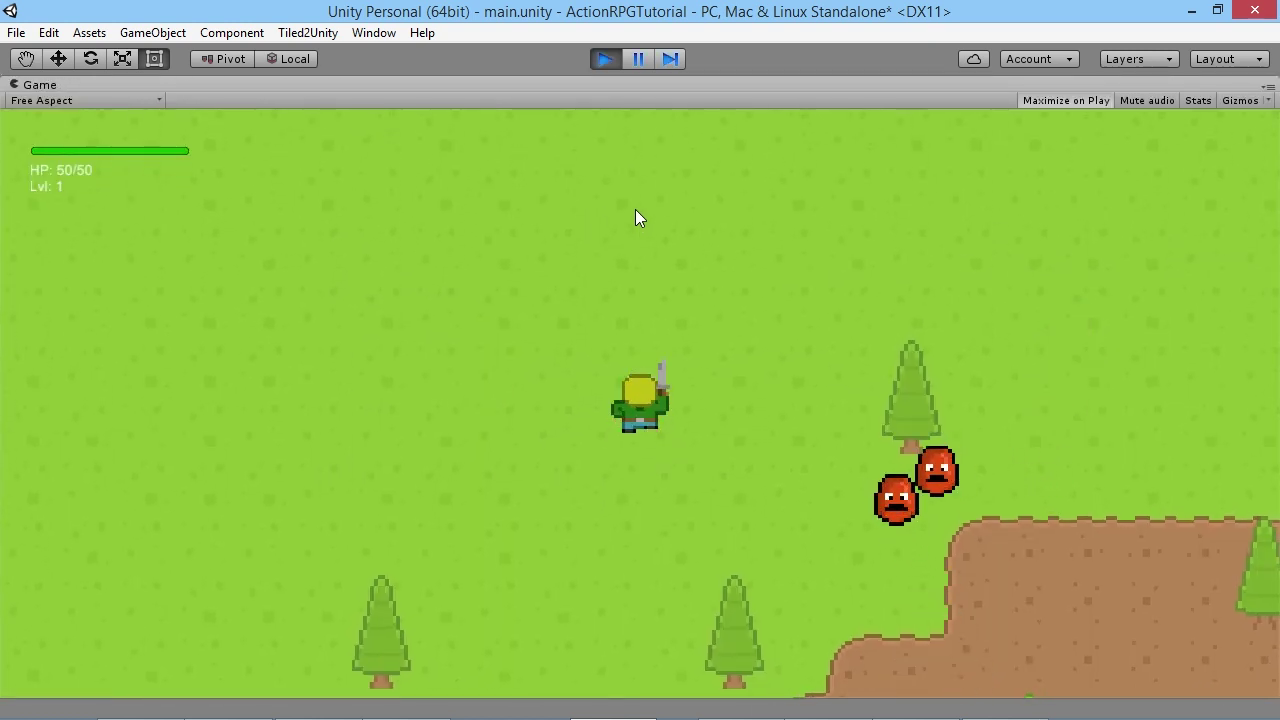
pyautogui.press('j')
# - Walk down and right to strike the red slime, then stop the game
pyautogui.press('Down')
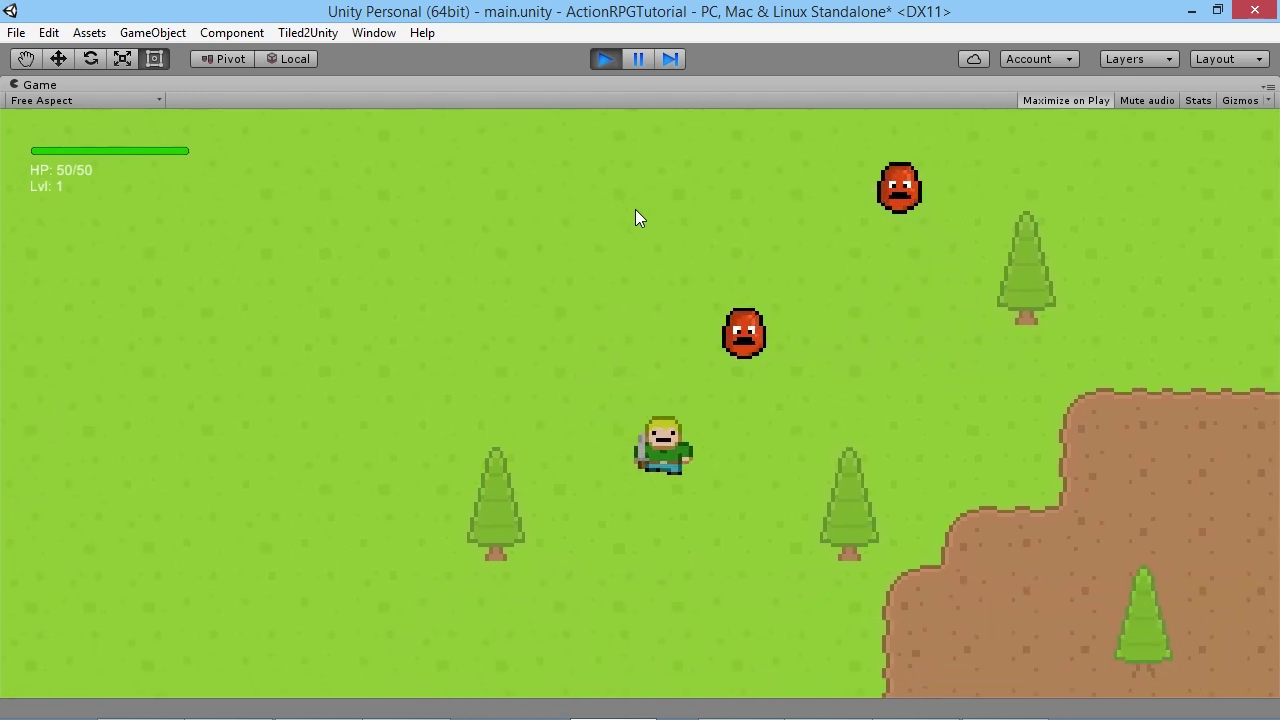
pyautogui.press('j')
pyautogui.press('Down')
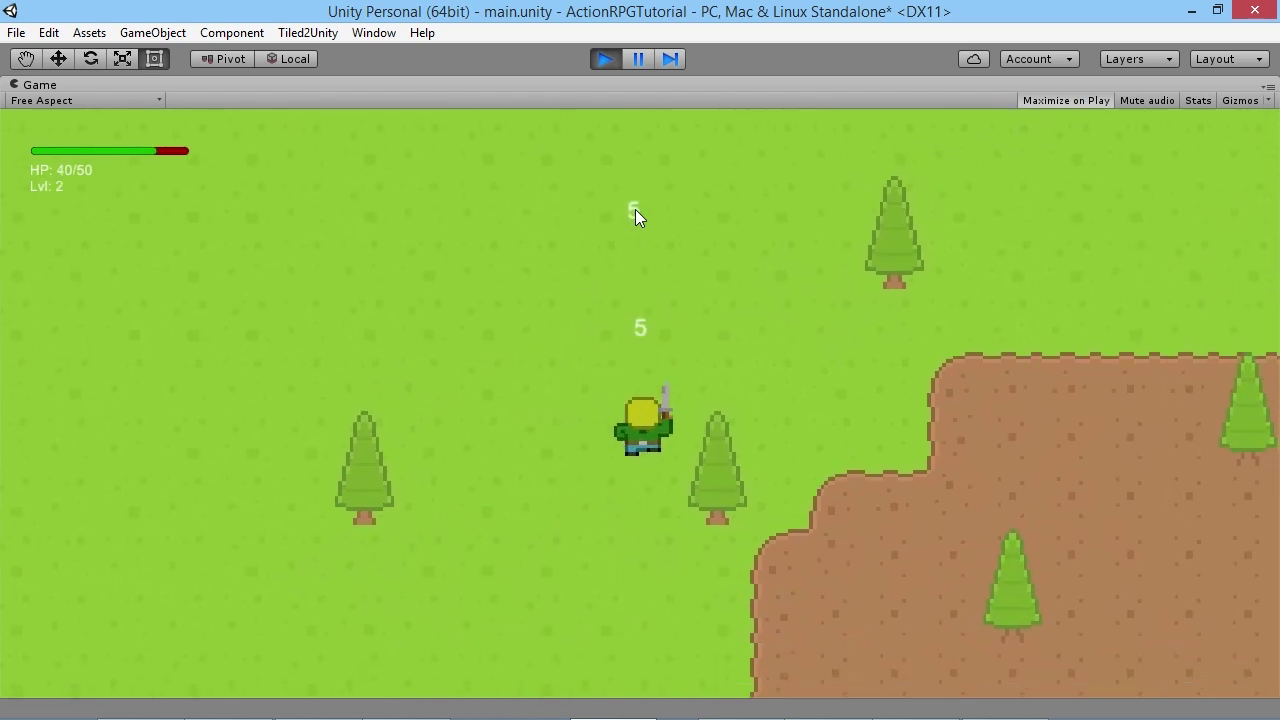
pyautogui.press('Right')
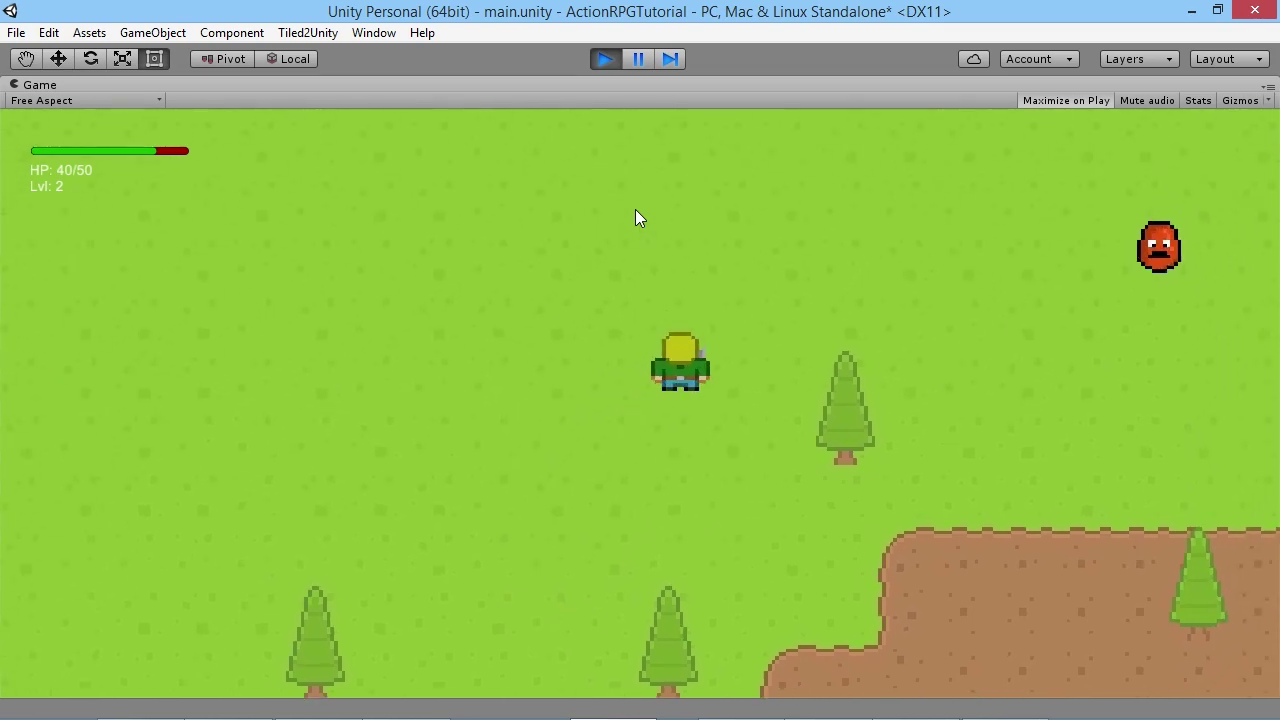
pyautogui.press('Right')
pyautogui.press('j')
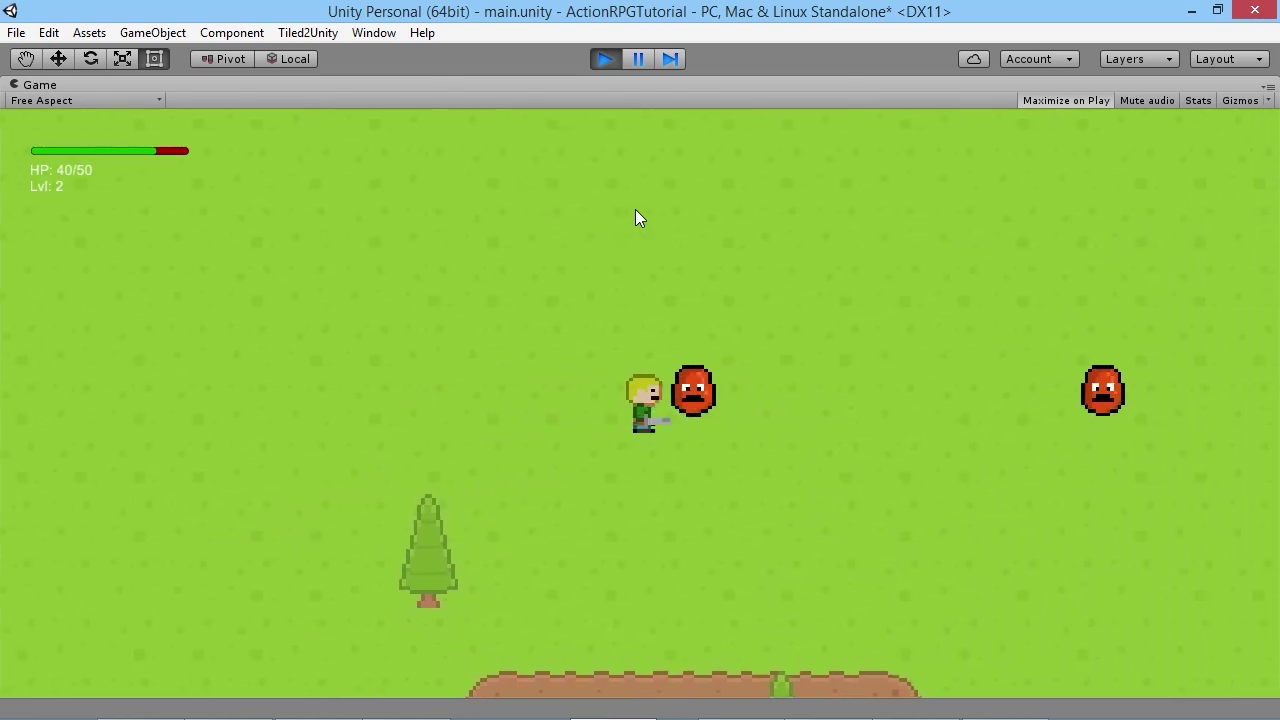
pyautogui.press('Left')
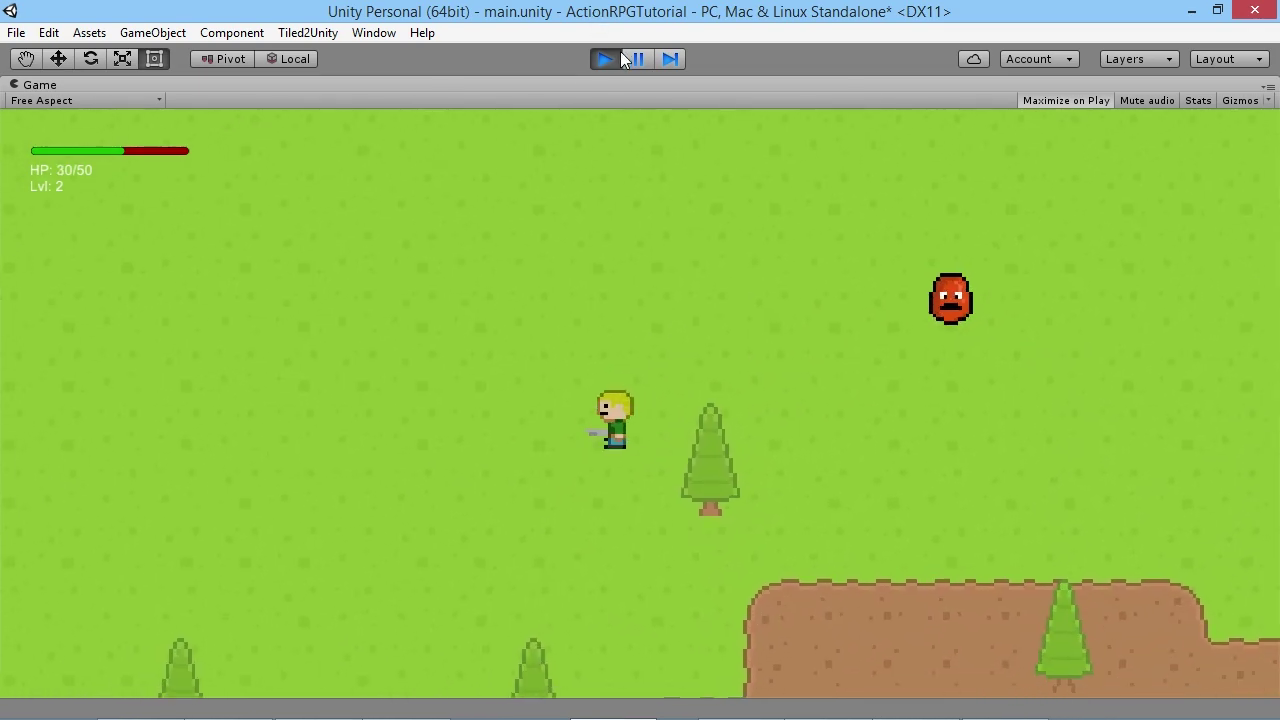
pyautogui.click(604, 59)
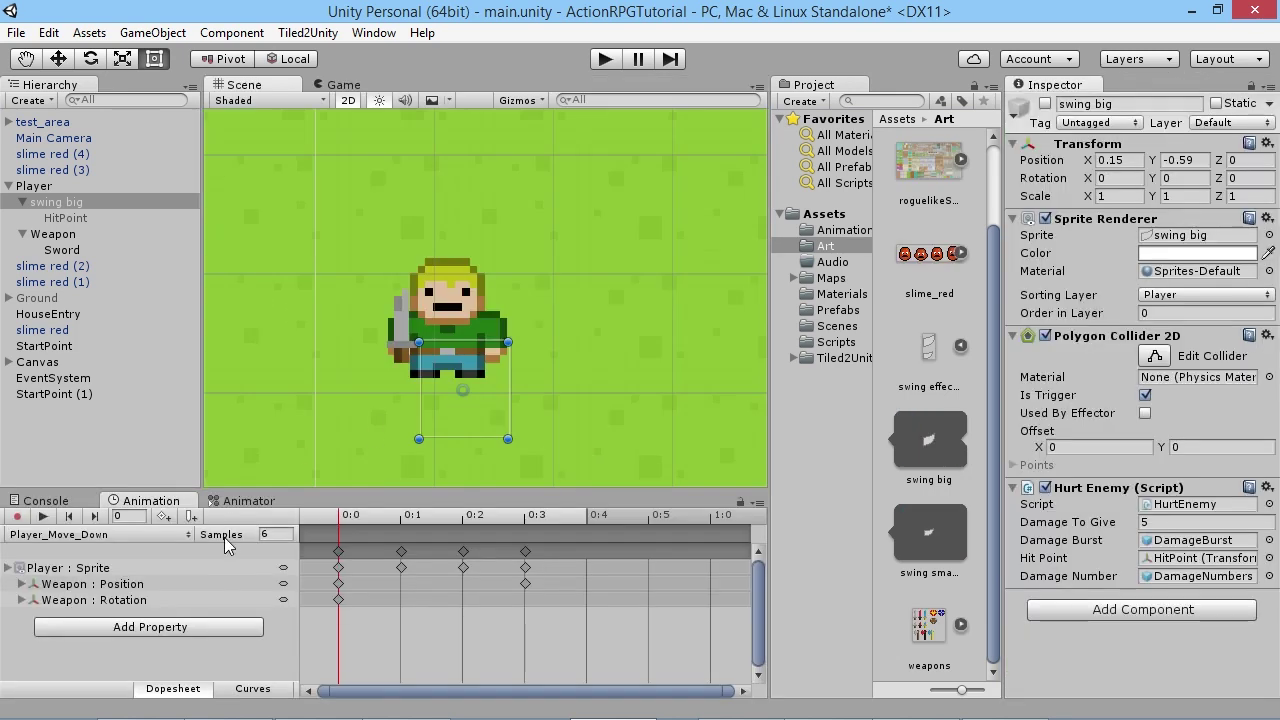
# - In Player_Attack_Right with recording on, show swing big right of the player, rotated 90 on Z
pyautogui.click(132, 534)
pyautogui.click(70, 477)
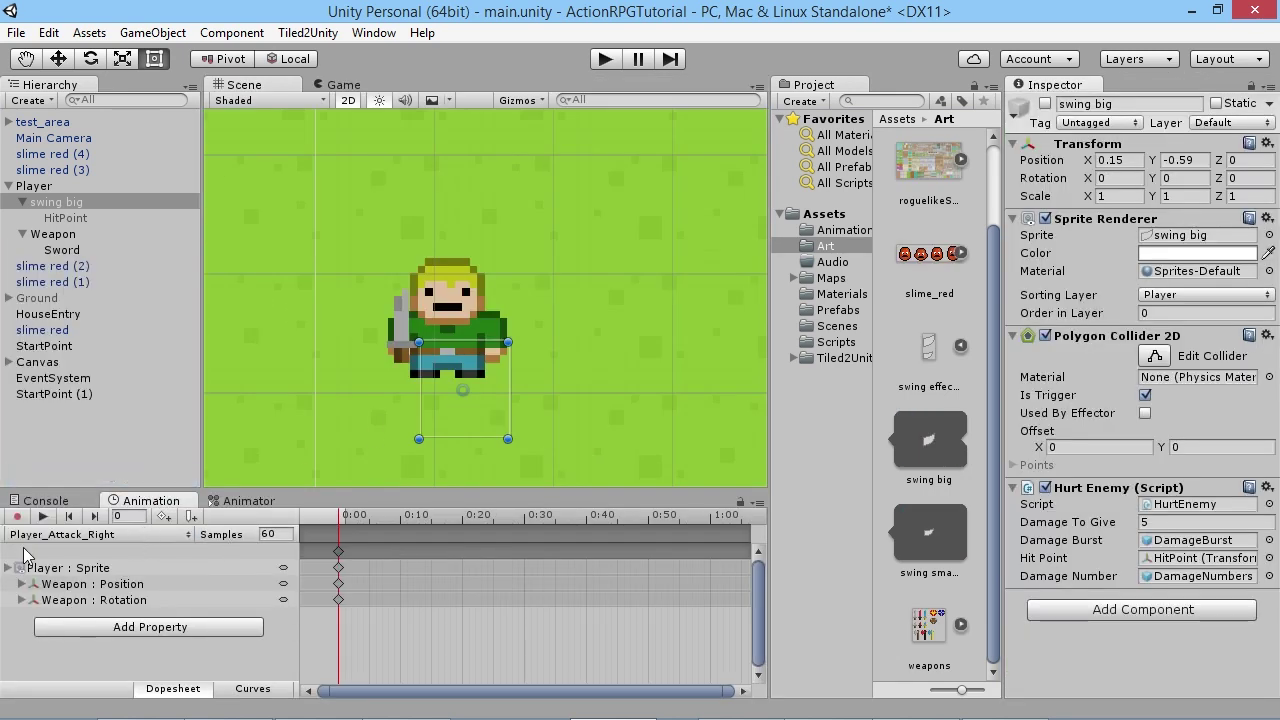
pyautogui.click(17, 517)
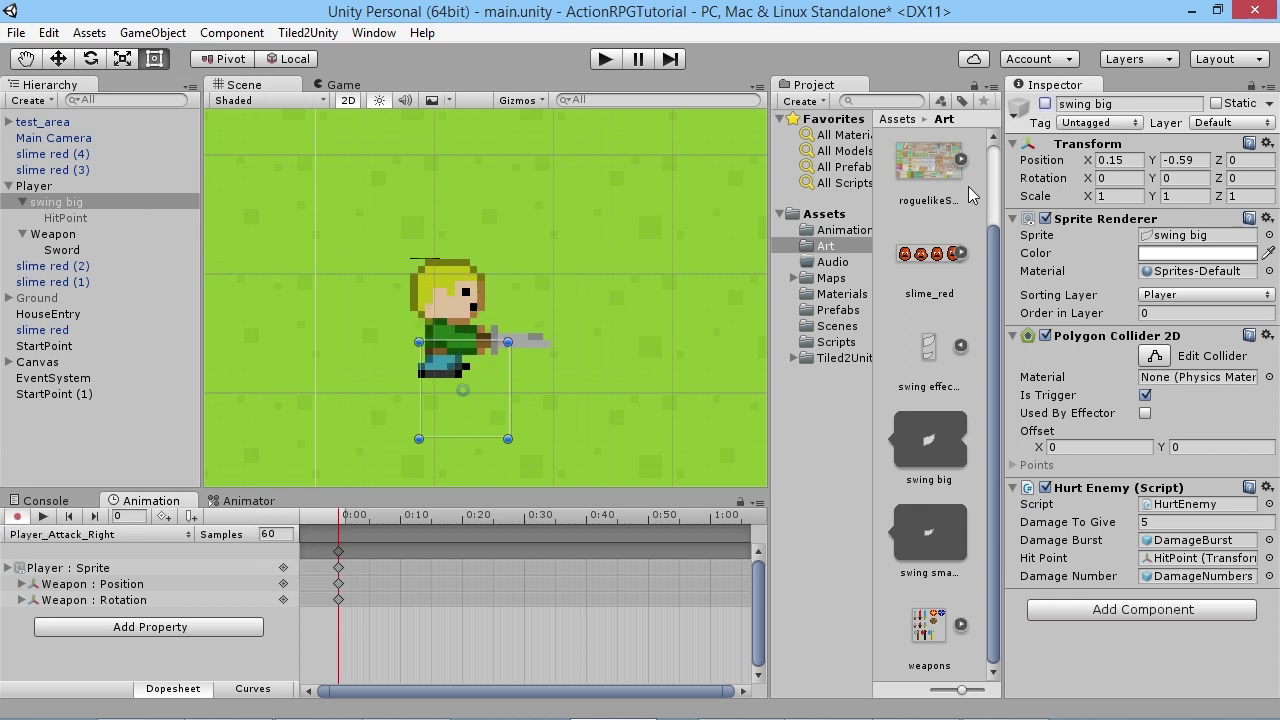
pyautogui.click(1045, 104)
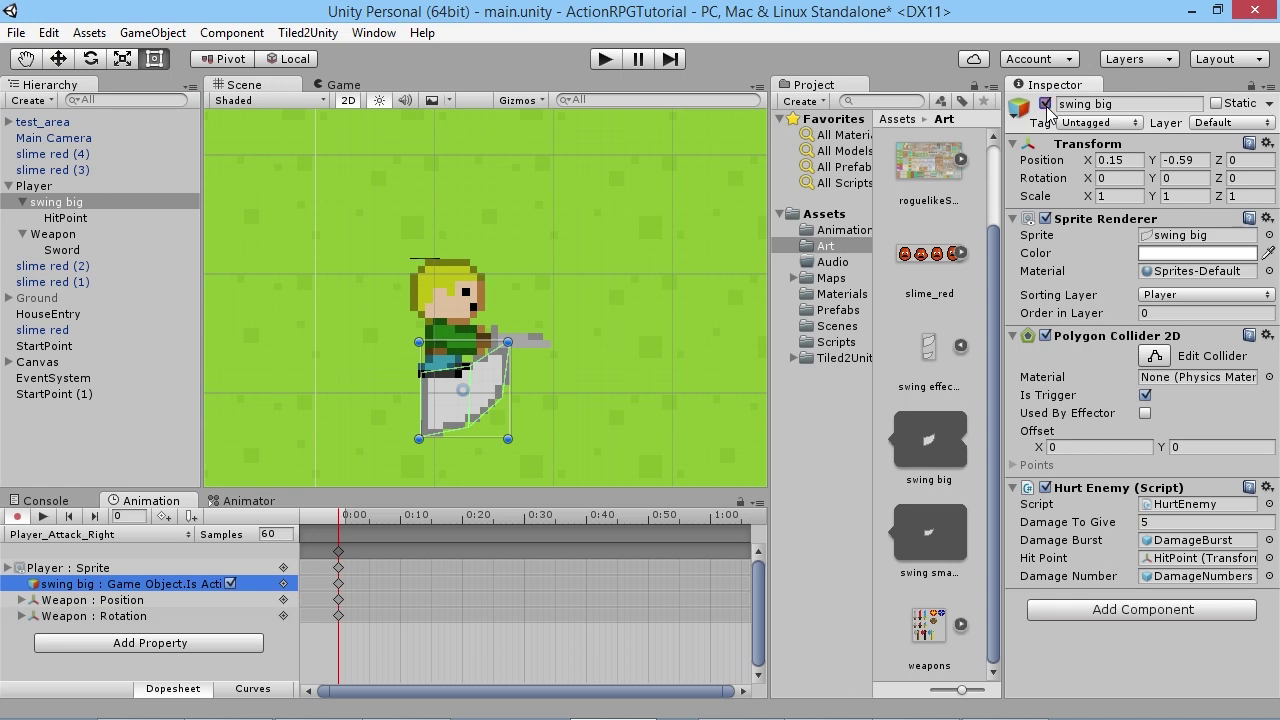
pyautogui.press('w')
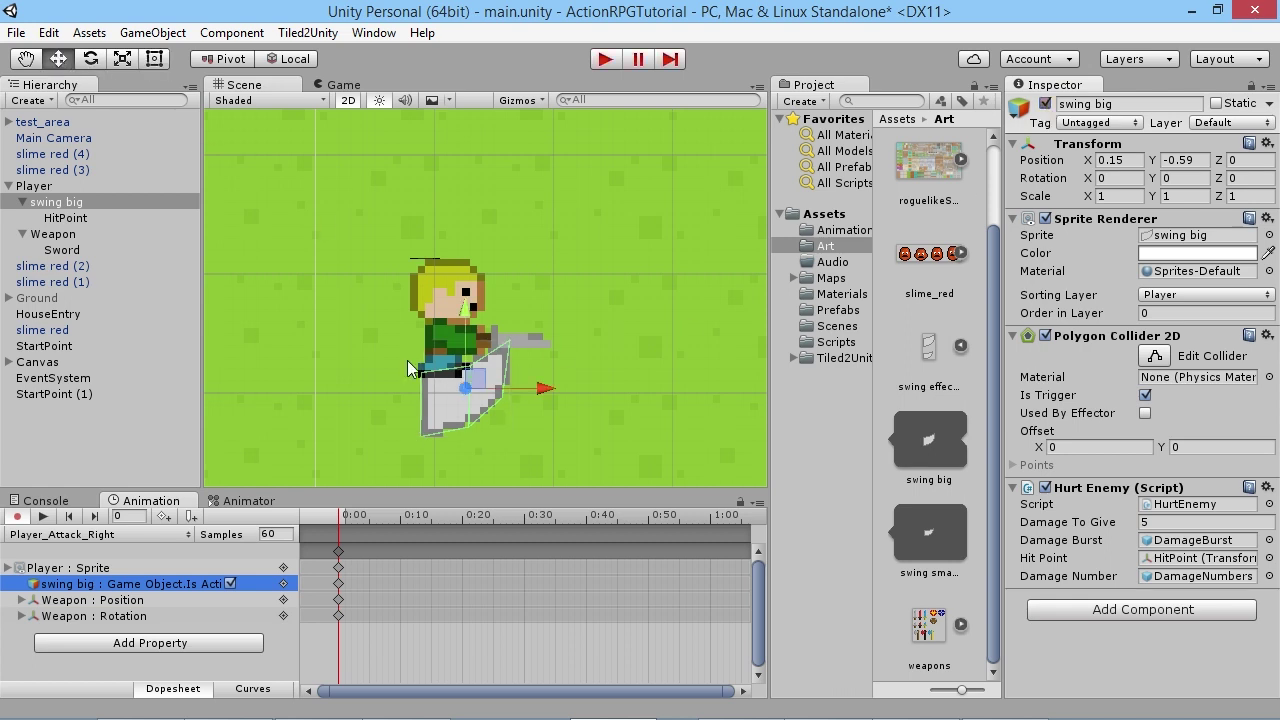
pyautogui.moveTo(476, 385); pyautogui.dragTo(548, 306)
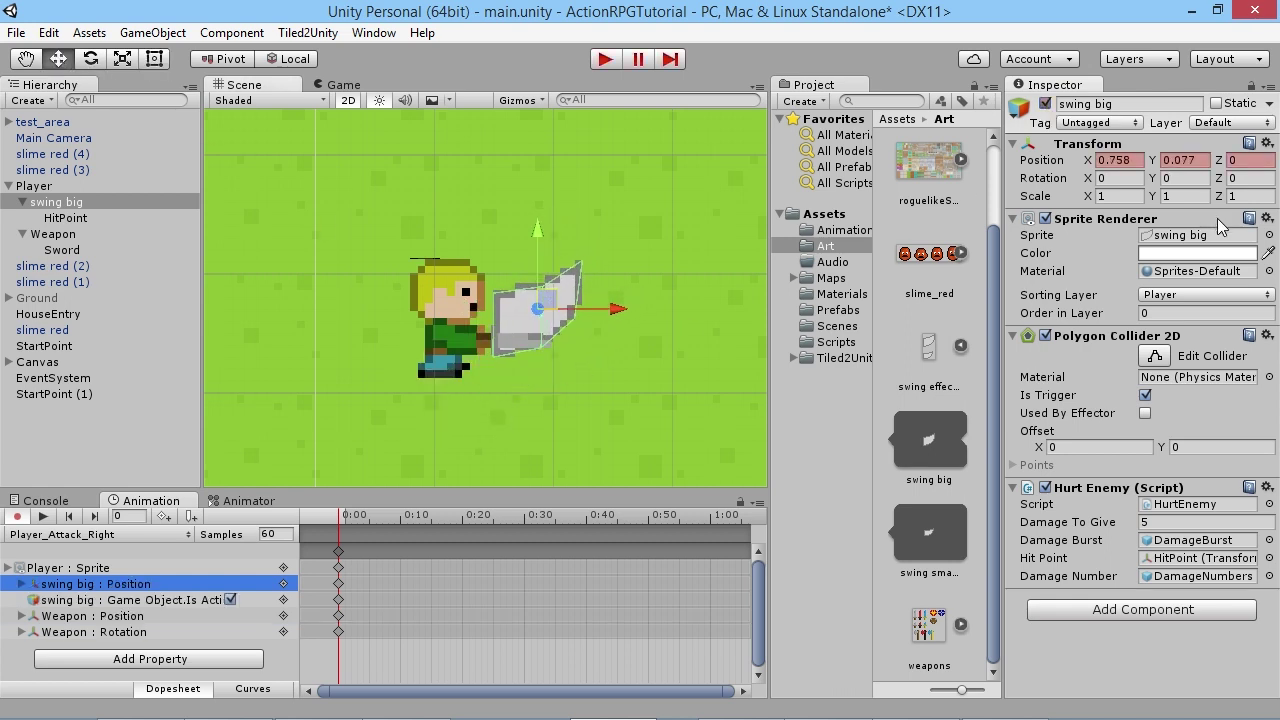
pyautogui.click(1244, 178)
pyautogui.write('90')
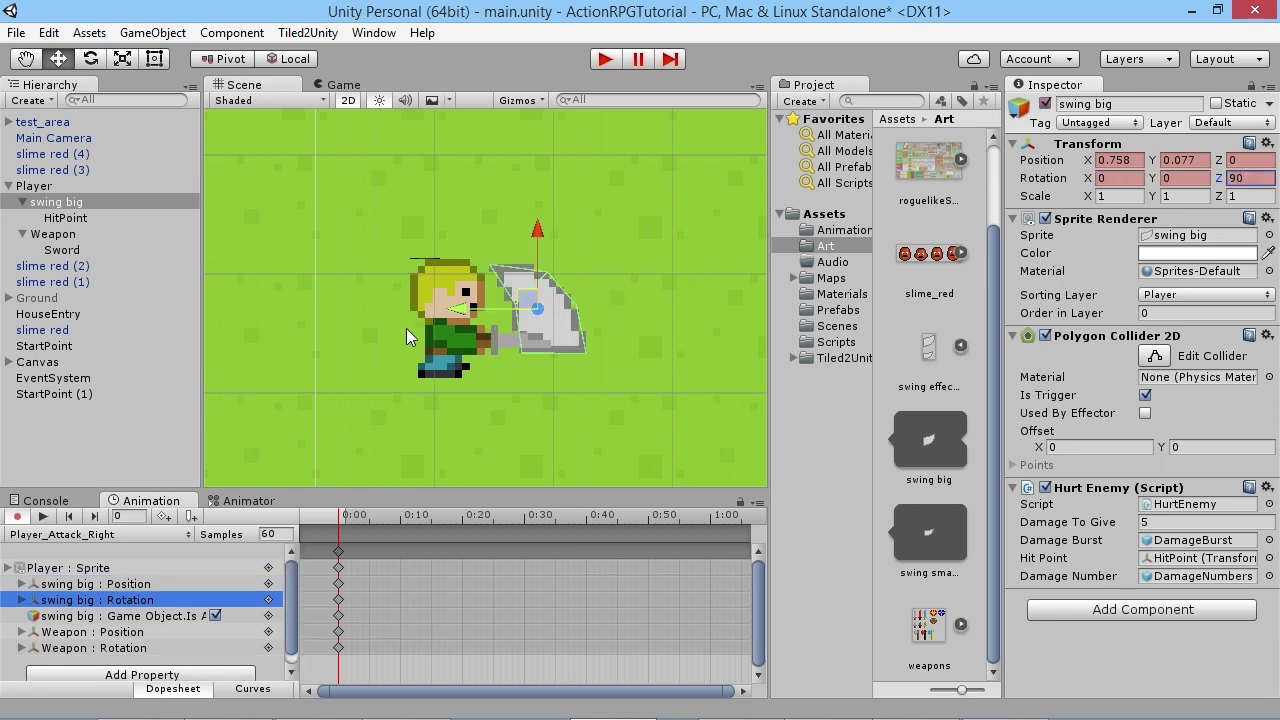
pyautogui.moveTo(471, 313); pyautogui.dragTo(500, 289)
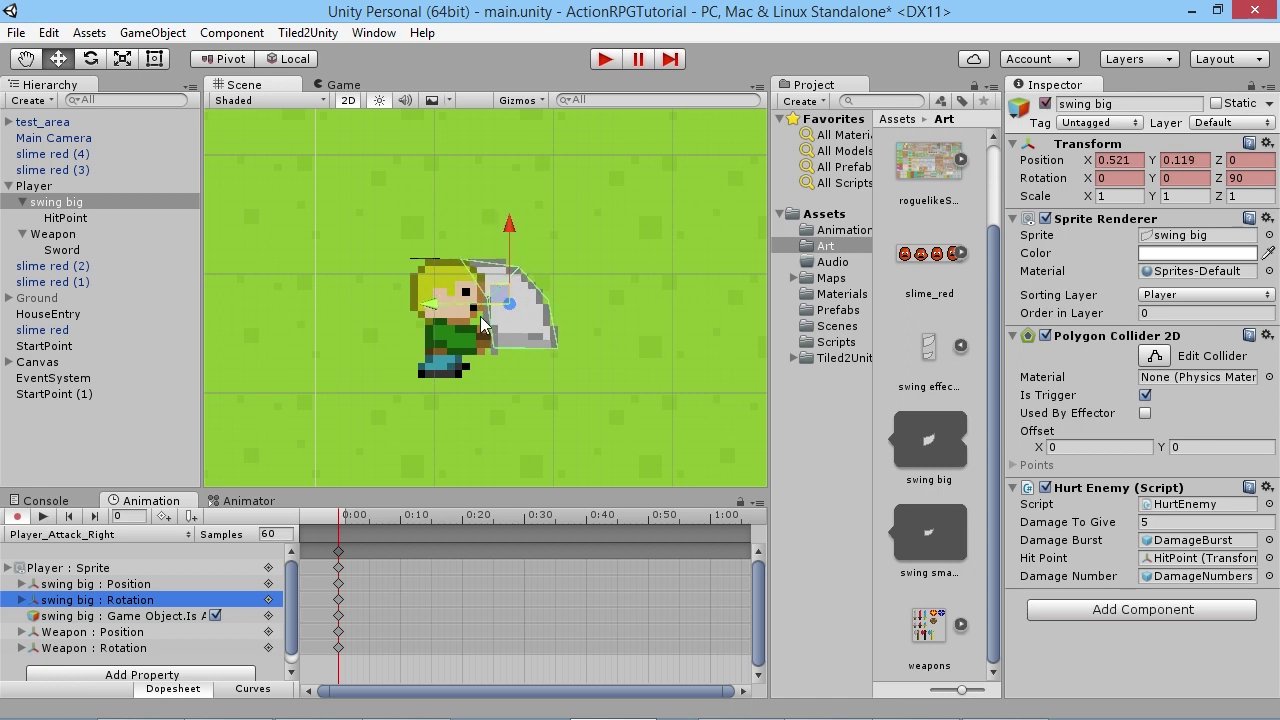
# - Key swing big hidden at frame 5 and at the one-second mark
pyautogui.click(370, 514)
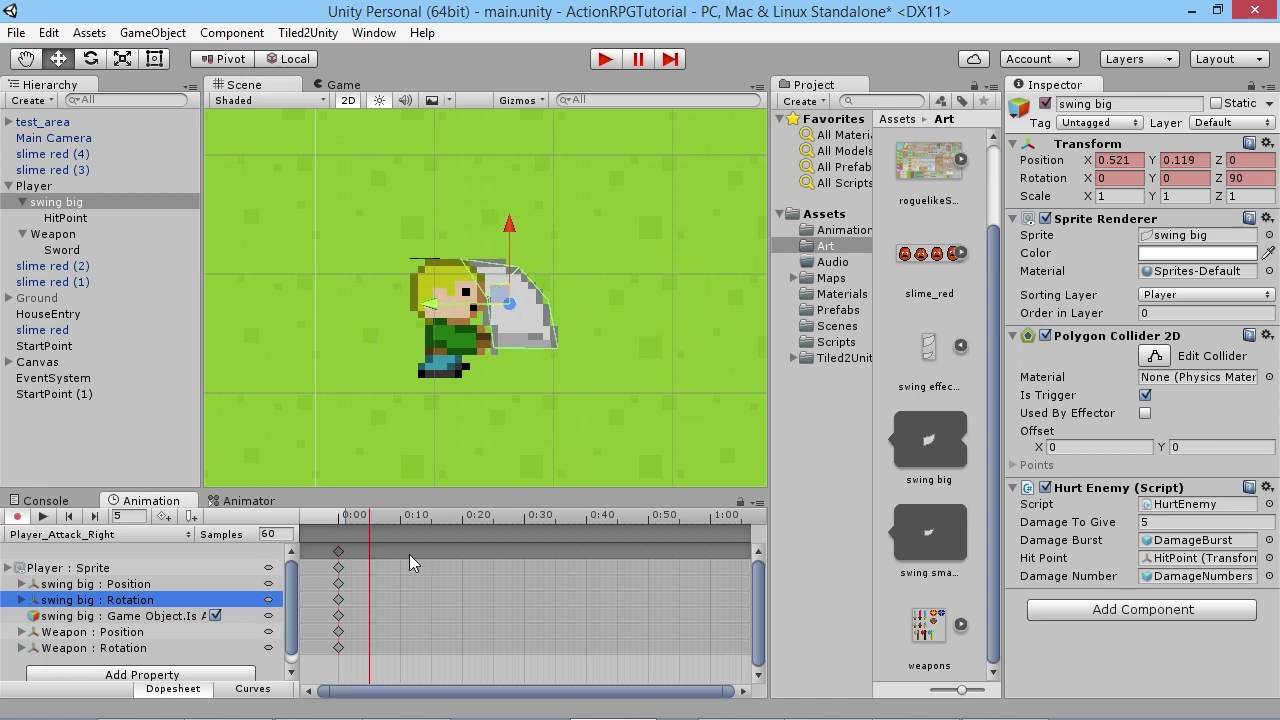
pyautogui.click(1045, 104)
pyautogui.click(711, 514)
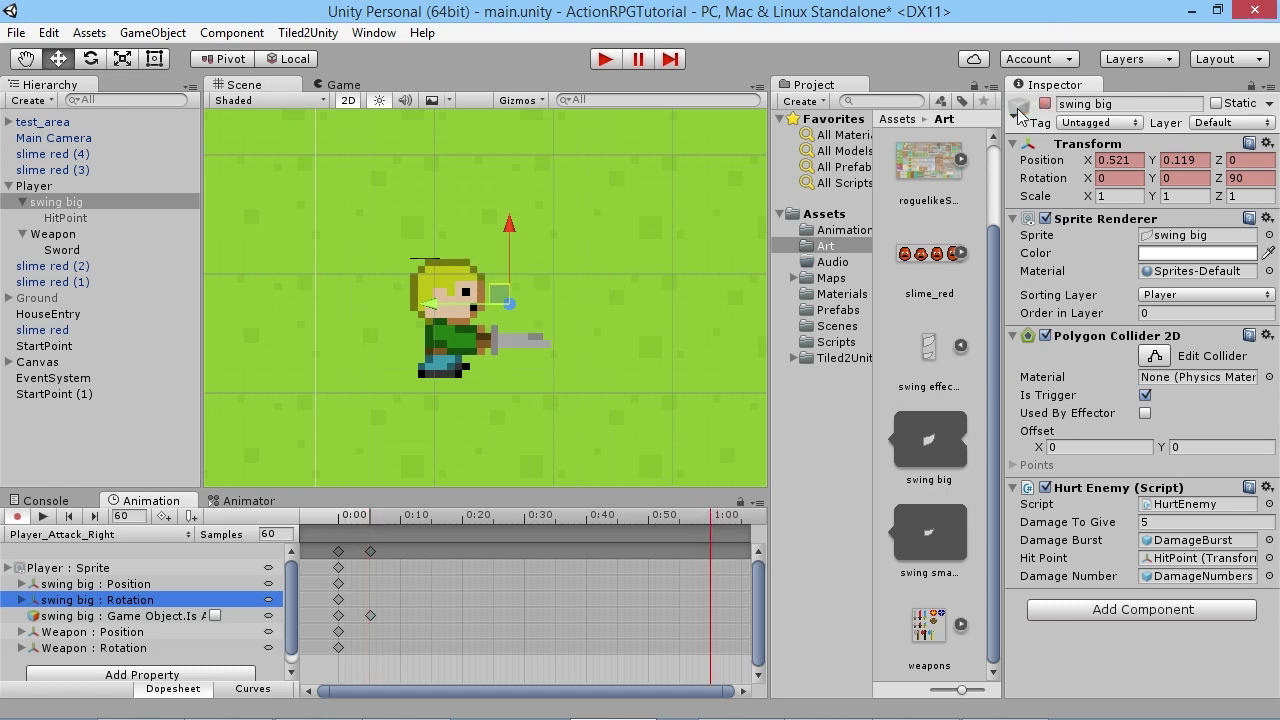
pyautogui.click(1045, 104)
pyautogui.click(1045, 104)
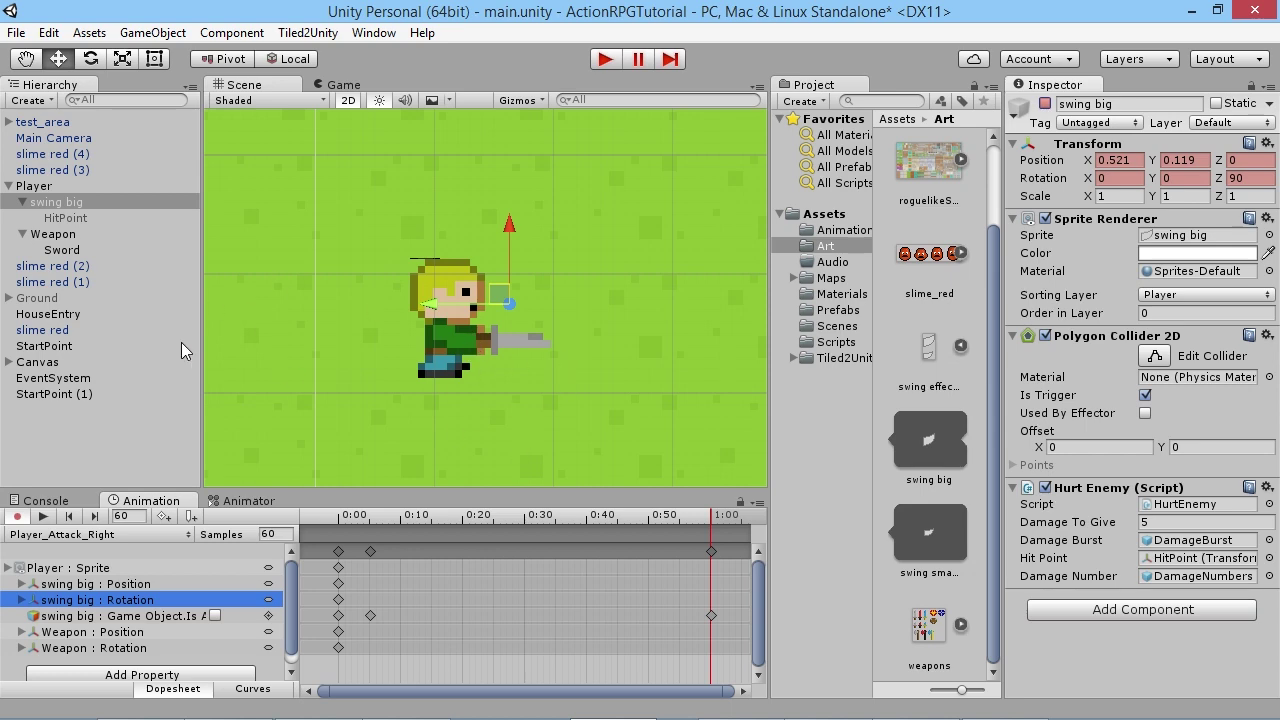
# - Cancel an accidental Create New Clip dialog from the clip list
pyautogui.click(92, 540)
pyautogui.click(100, 548)
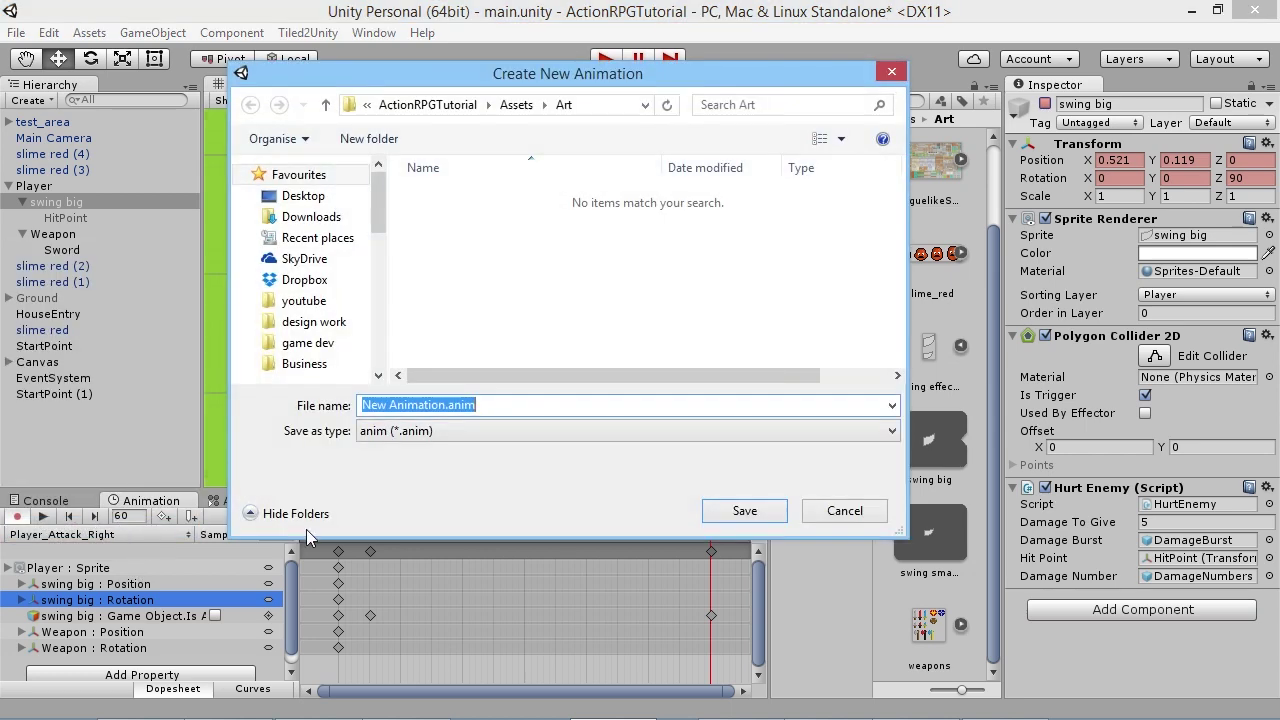
pyautogui.click(852, 517)
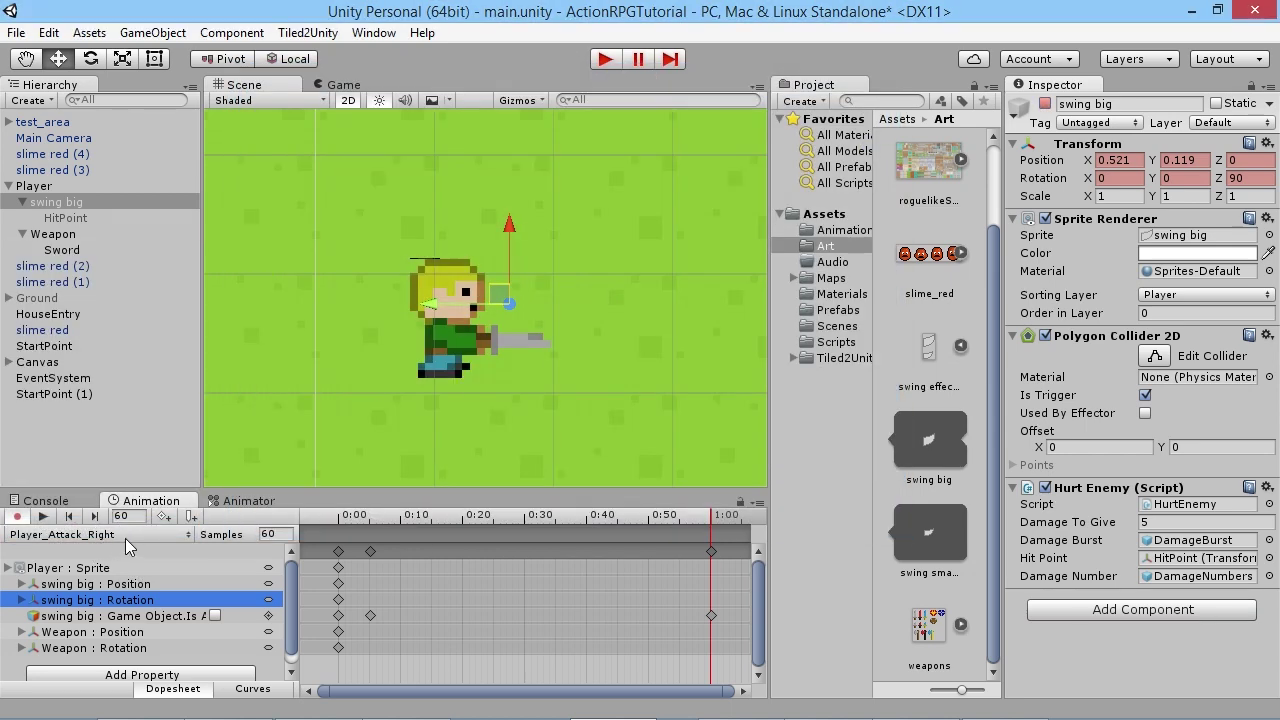
pyautogui.click(108, 540)
# - In Player_Attack_Left at frame 0, show swing big left of the player, rotated -90 on Z
pyautogui.click(100, 486)
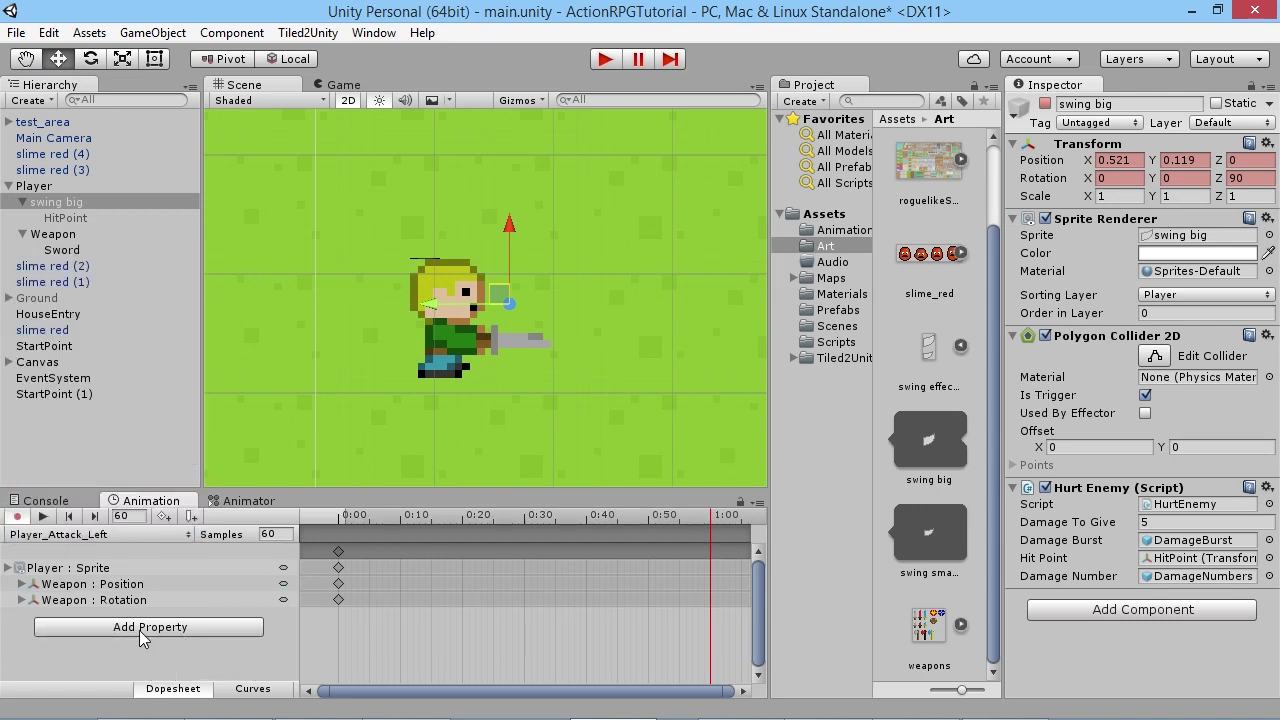
pyautogui.click(339, 533)
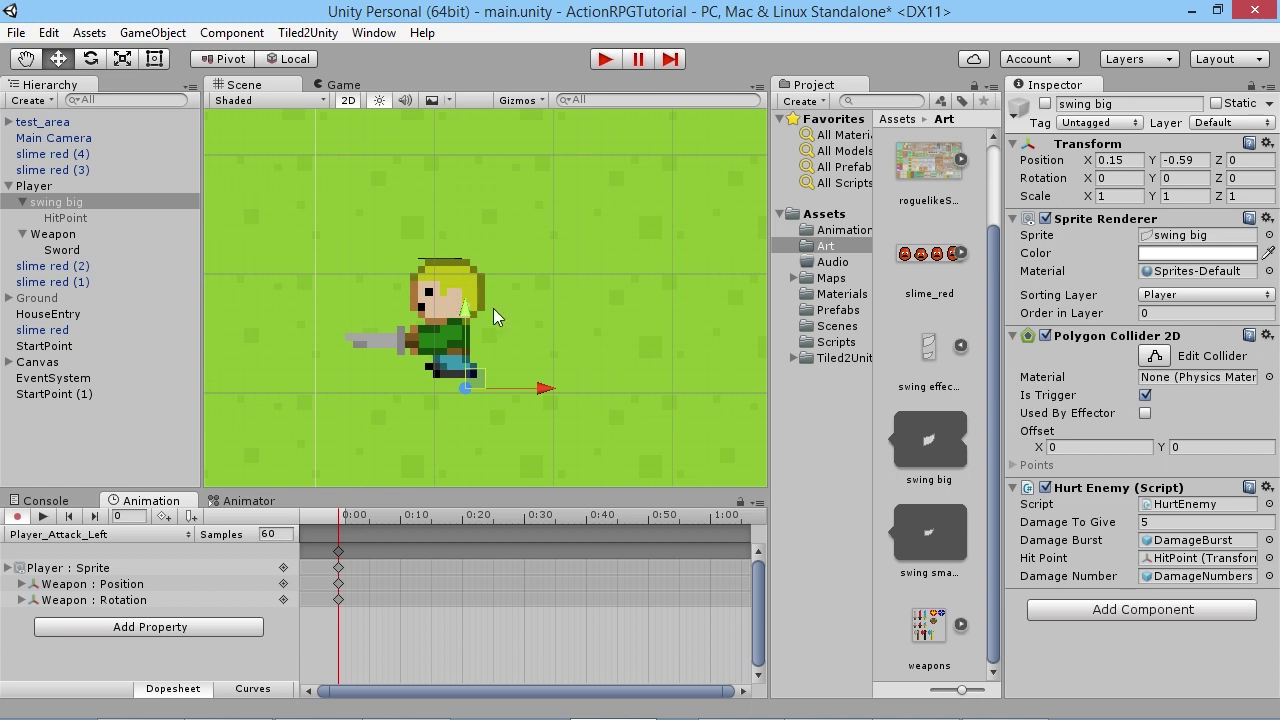
pyautogui.click(1045, 104)
pyautogui.moveTo(529, 372); pyautogui.dragTo(427, 305)
pyautogui.click(1247, 178)
pyautogui.write('-90')
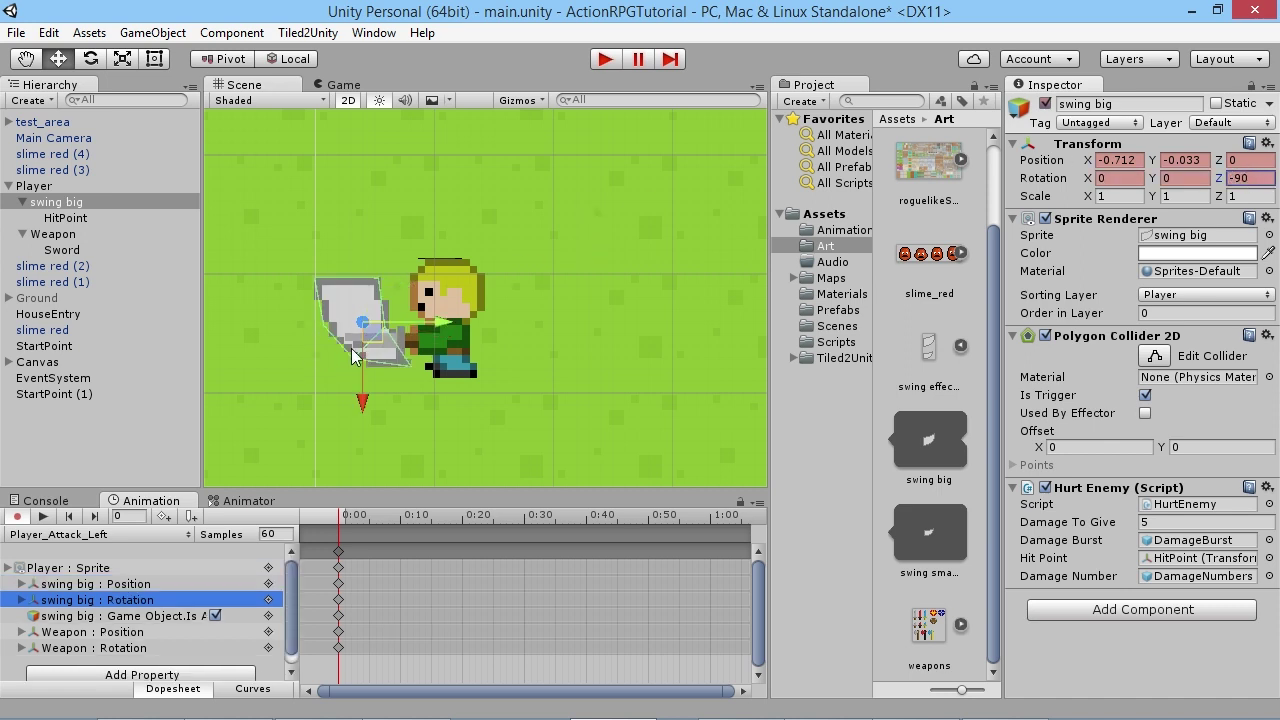
pyautogui.moveTo(366, 332); pyautogui.dragTo(394, 386)
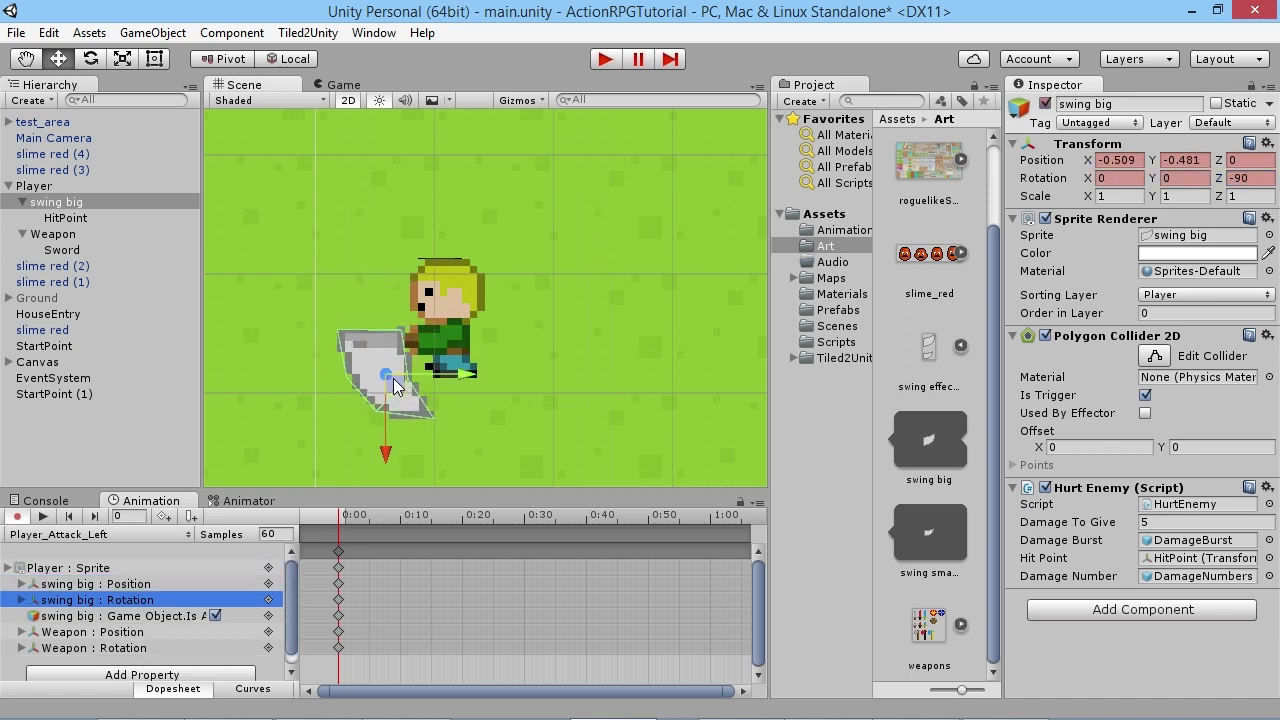
# - Key swing big hidden at frame 5 and at 1:00
pyautogui.click(370, 516)
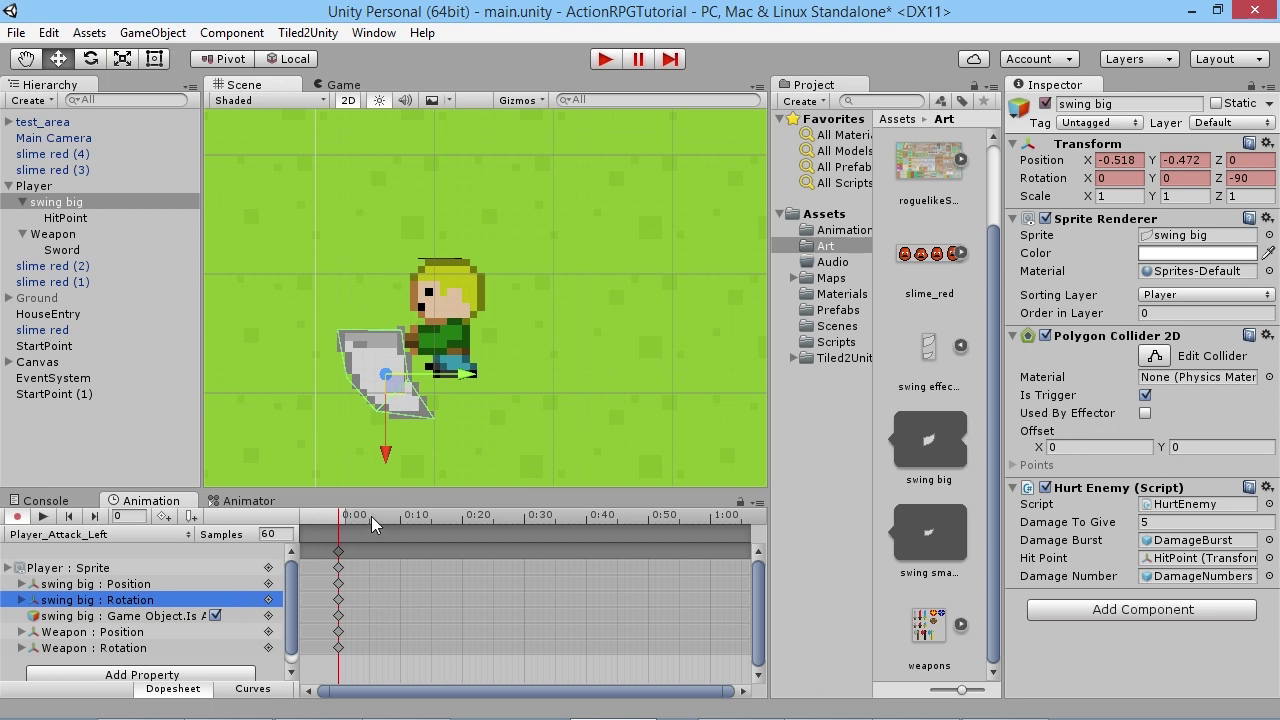
pyautogui.click(1045, 104)
pyautogui.click(711, 516)
pyautogui.click(1045, 104)
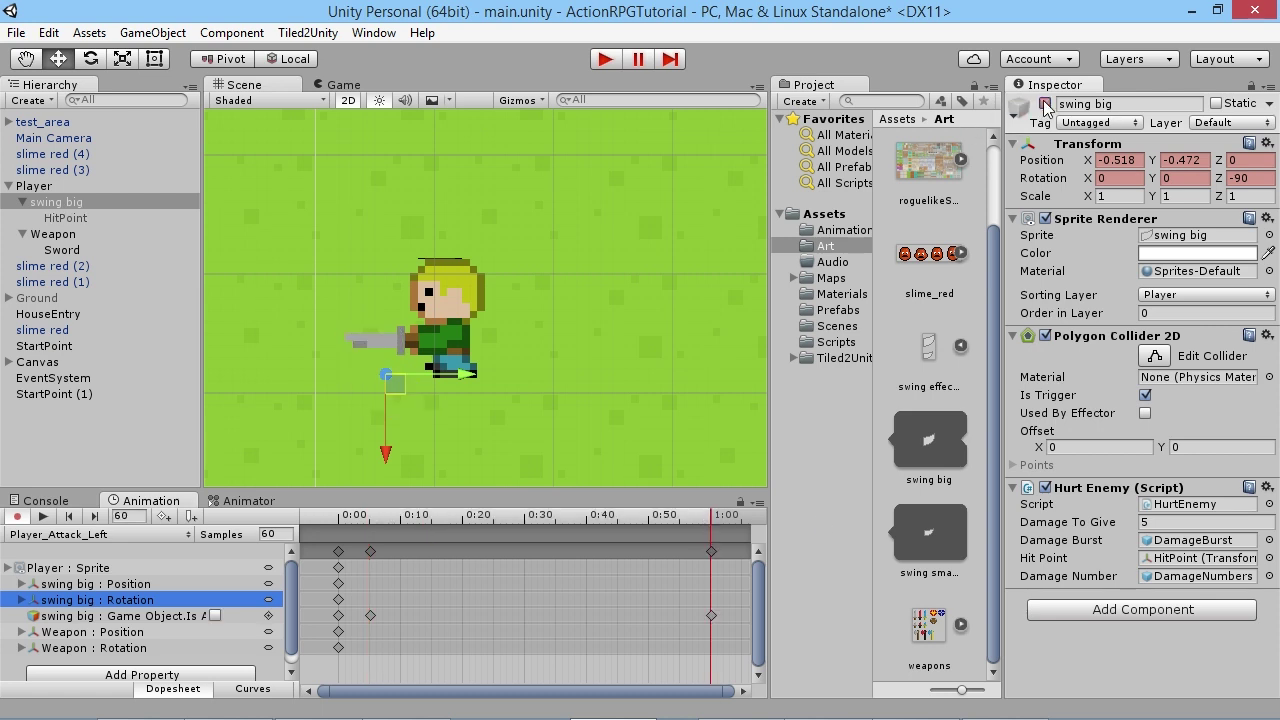
pyautogui.click(129, 534)
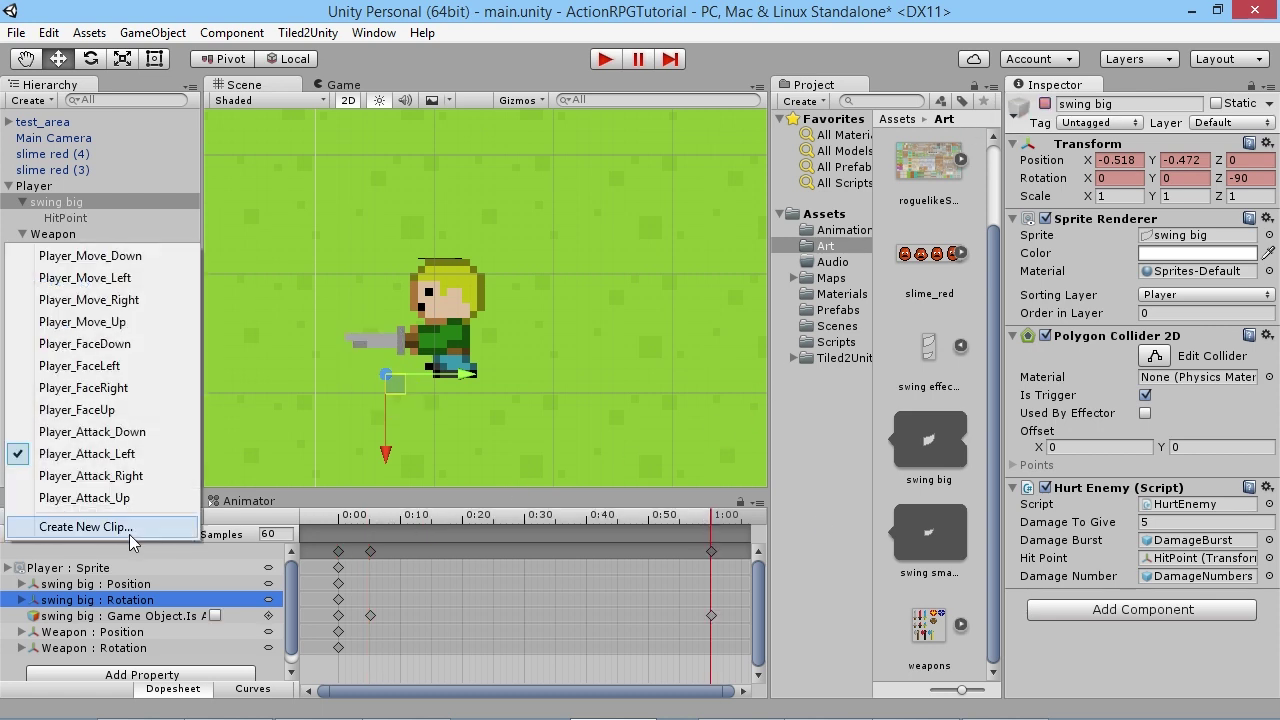
# - In Player_Attack_Down at frame 0, show swing big below the player at Z position -1
pyautogui.click(103, 433)
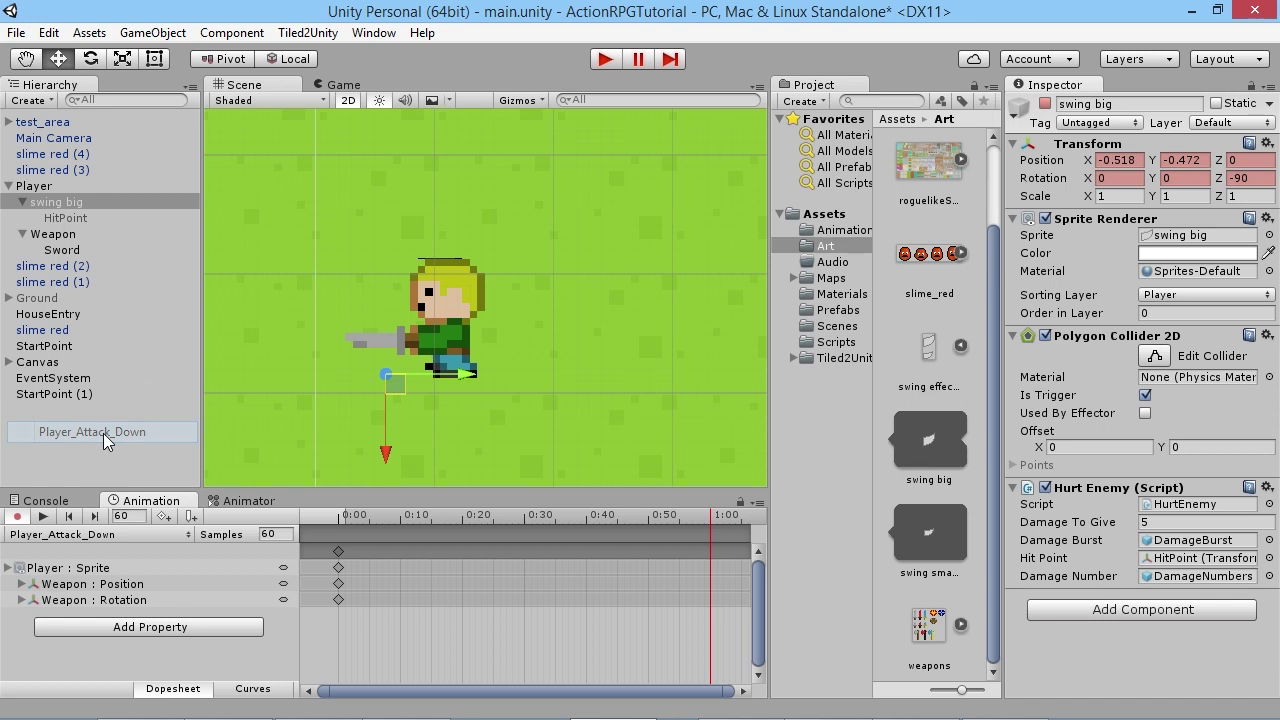
pyautogui.click(322, 520)
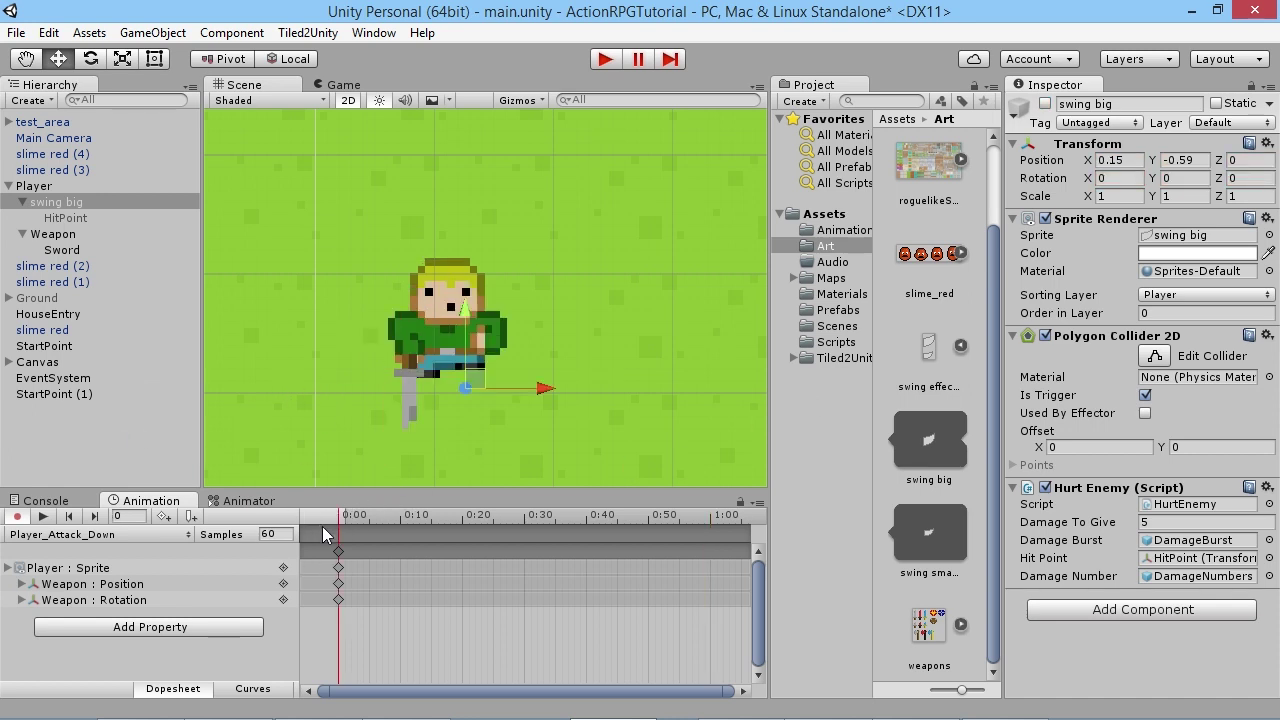
pyautogui.click(1046, 104)
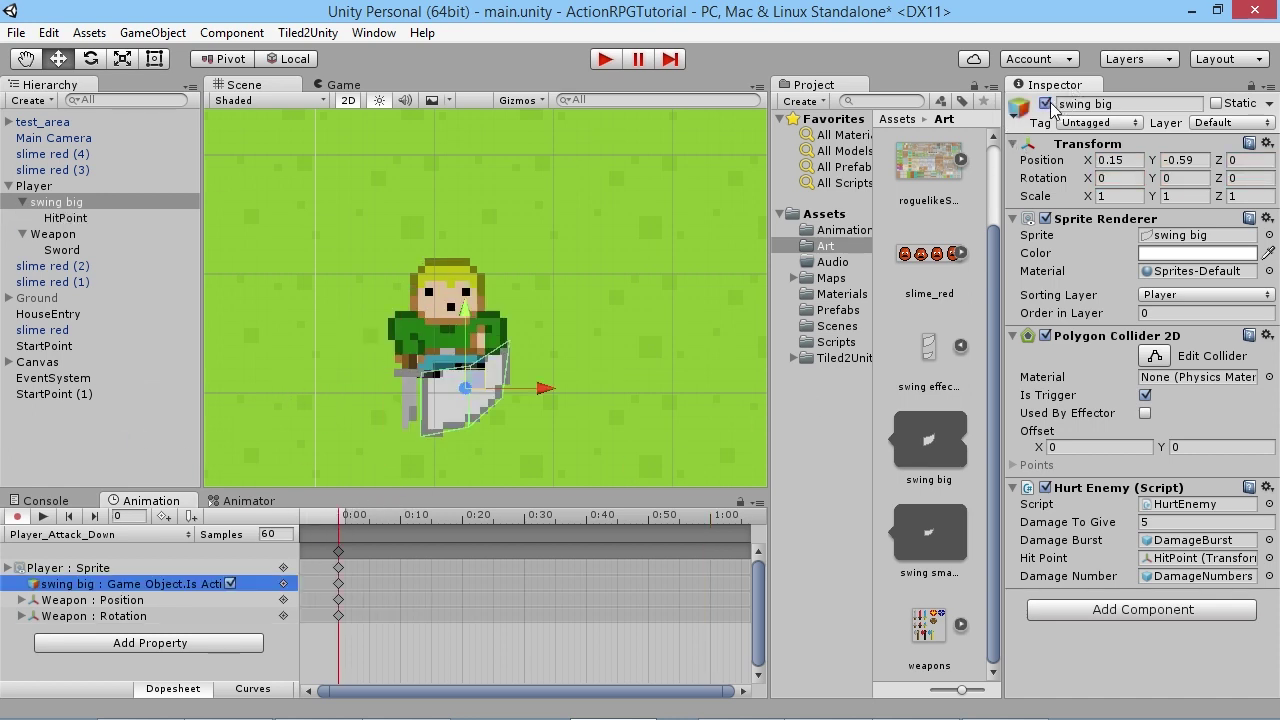
pyautogui.moveTo(476, 380); pyautogui.dragTo(461, 377)
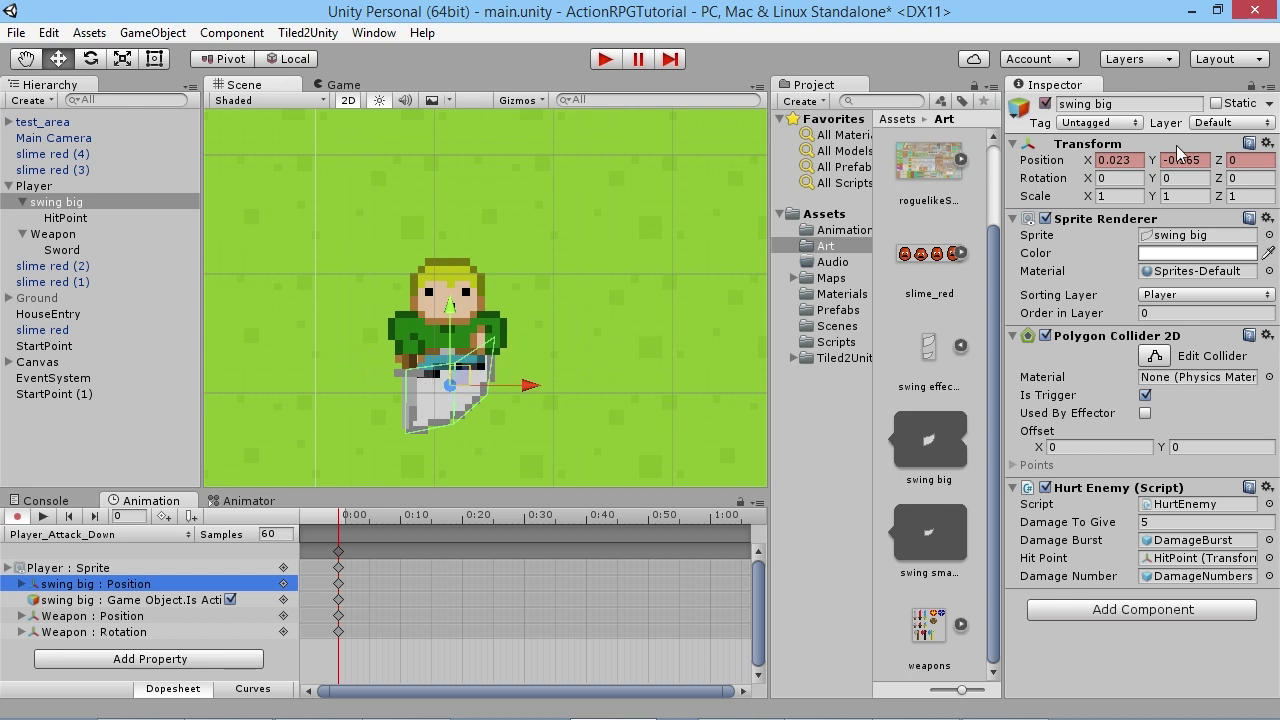
pyautogui.click(1250, 162)
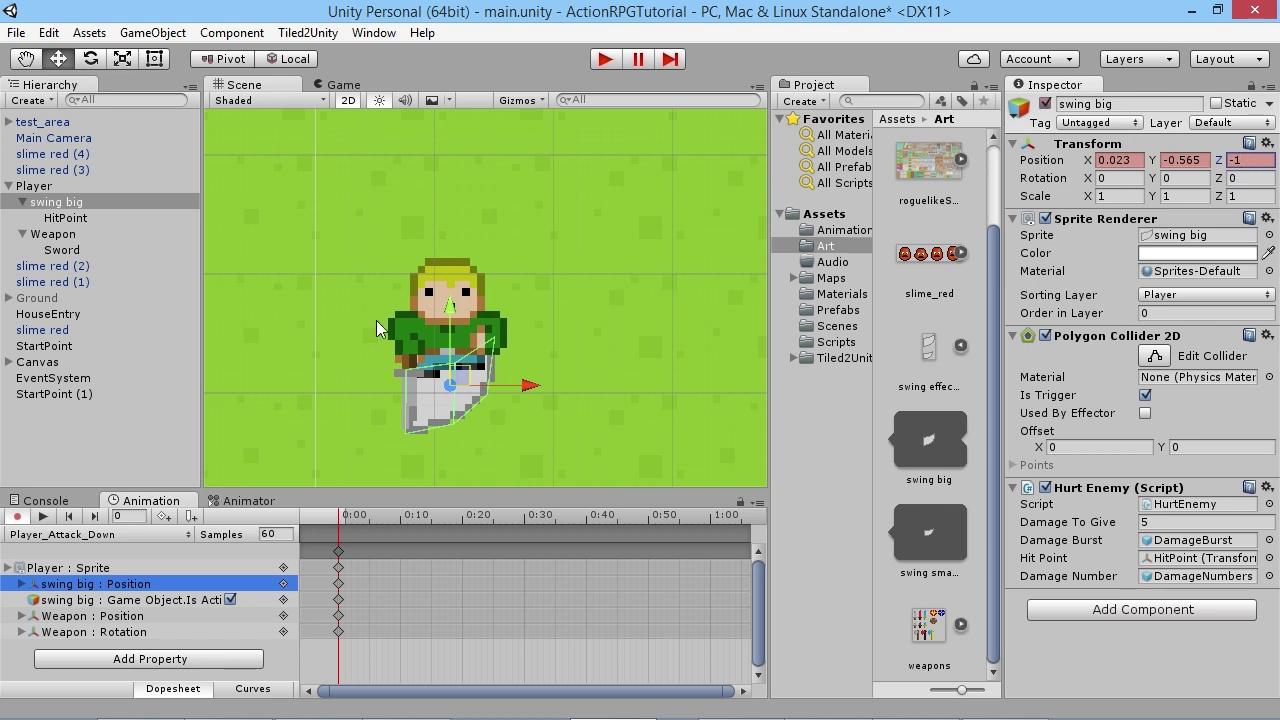
# - Key swing big off from frame 5, re-key its toggle at 1:00, then rewind to frame 0
pyautogui.moveTo(338, 514); pyautogui.dragTo(368, 513)
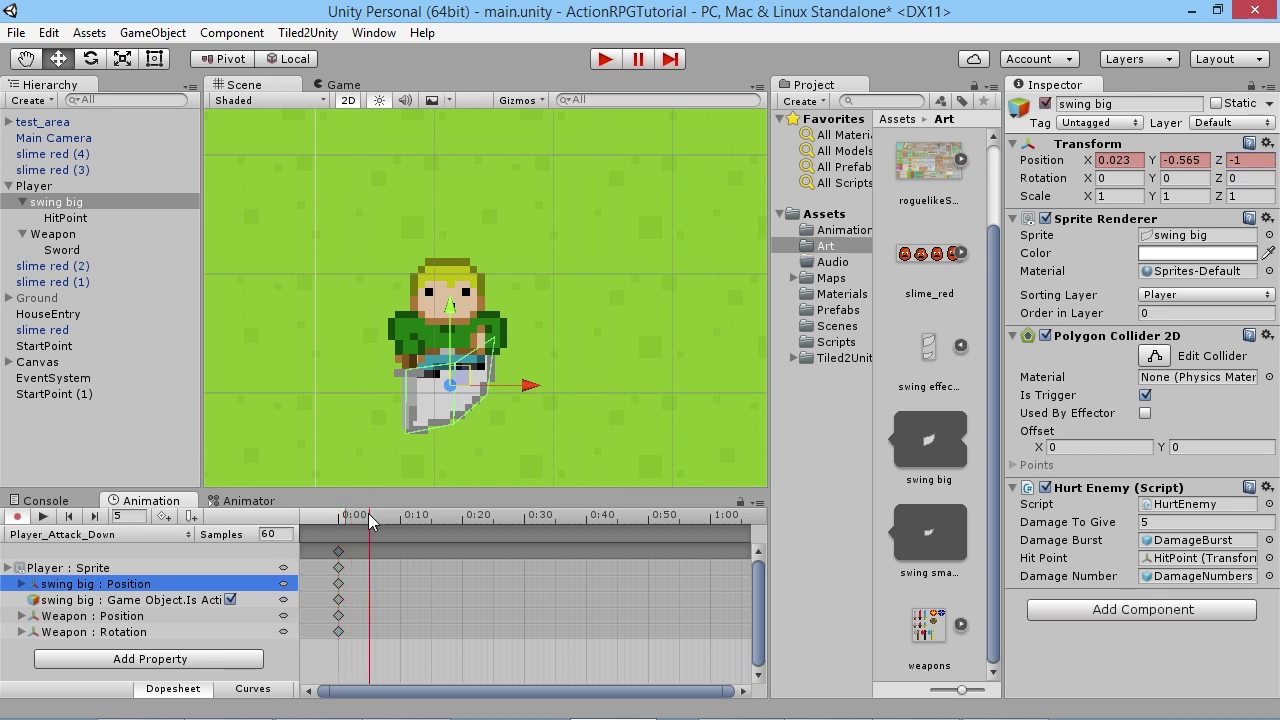
pyautogui.click(1045, 103)
pyautogui.click(680, 515)
pyautogui.click(714, 517)
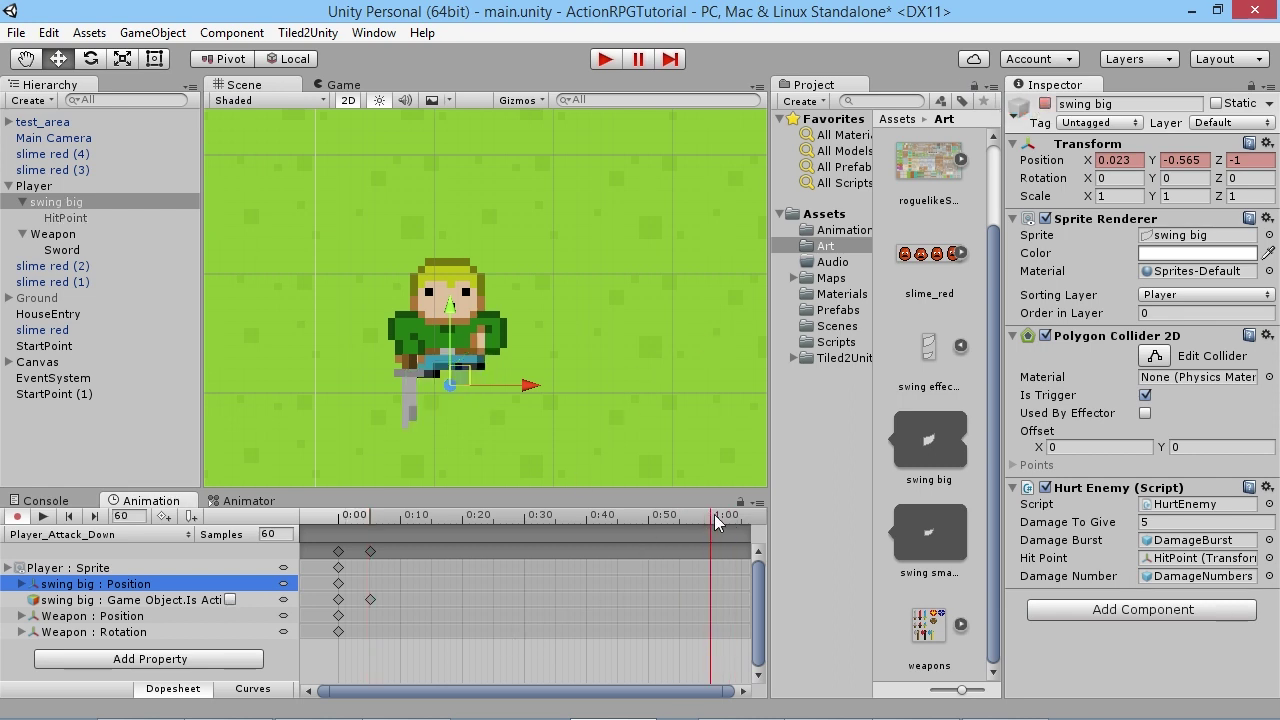
pyautogui.click(1045, 103)
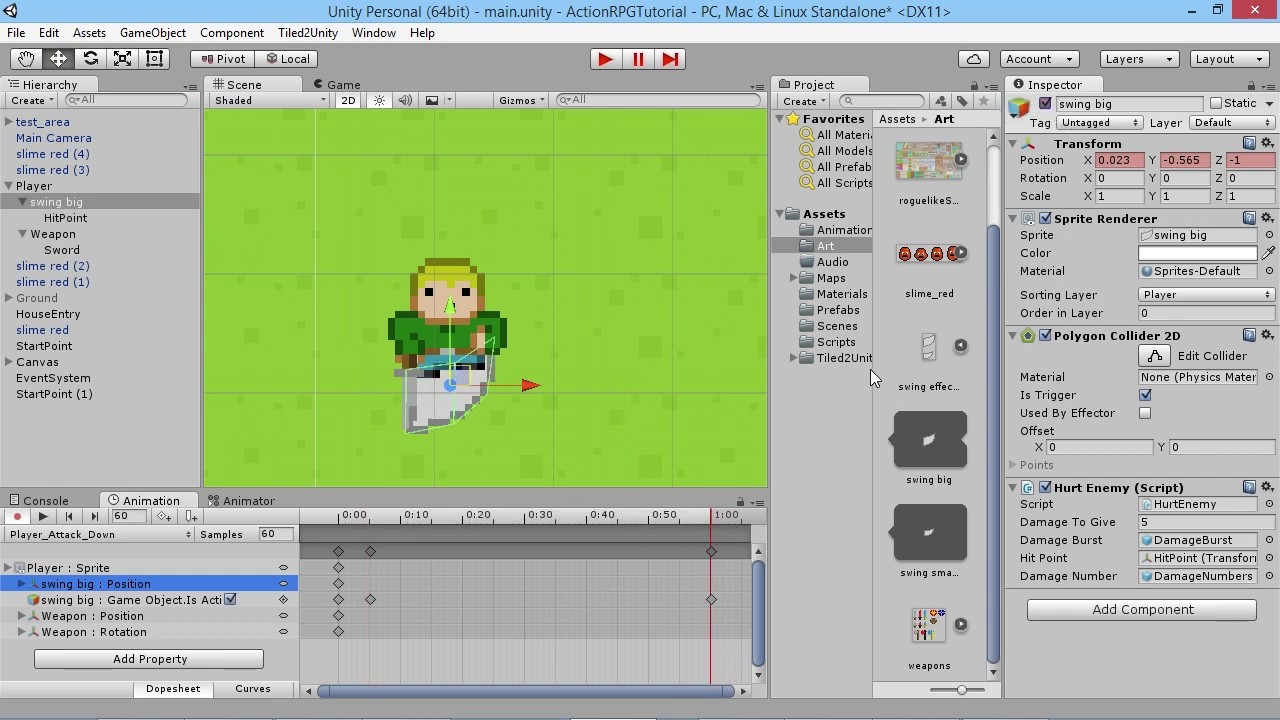
pyautogui.click(331, 523)
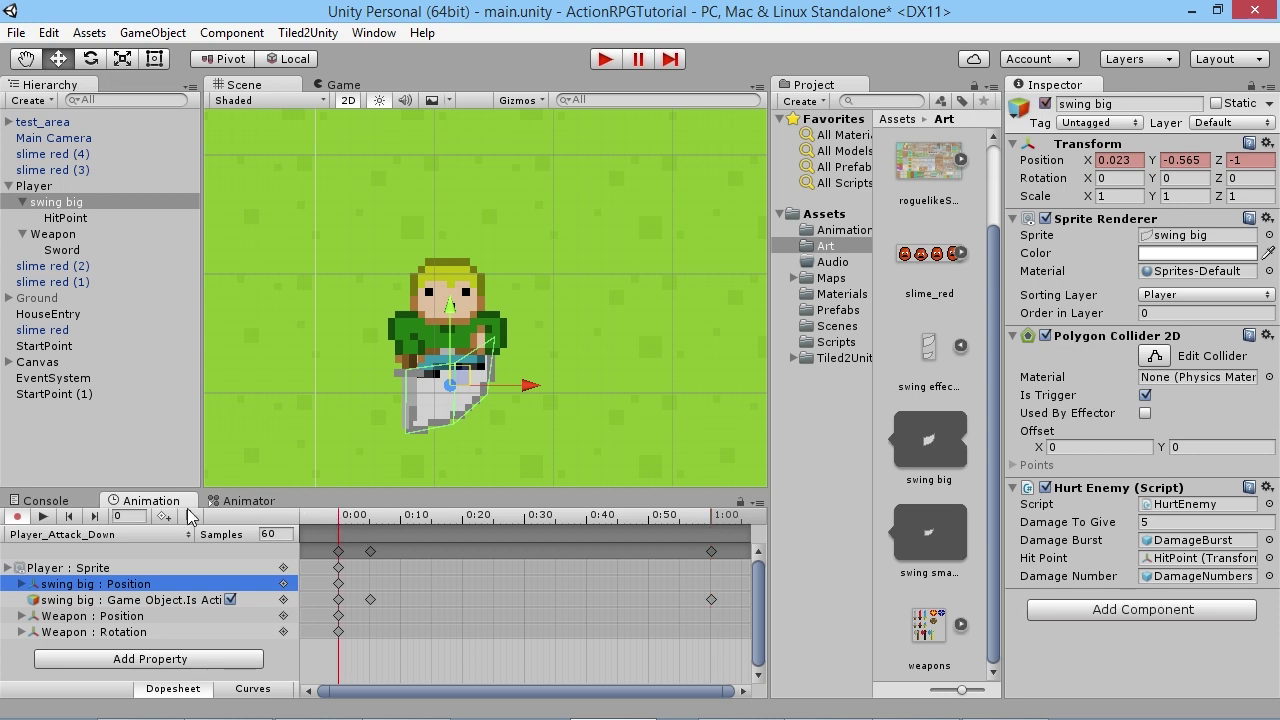
# - Preview the hitbox at frame 0 in Player_Attack_Left and Player_Attack_Right, adjusting its Z position
pyautogui.click(120, 536)
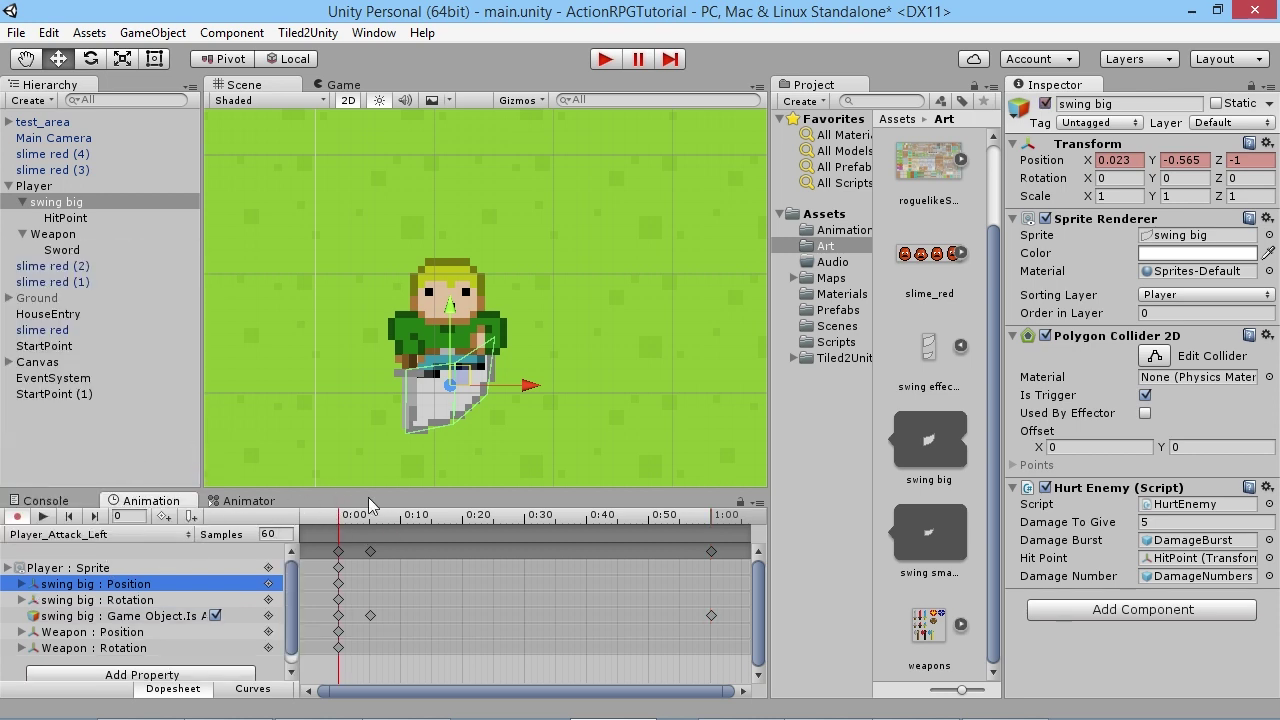
pyautogui.click(330, 528)
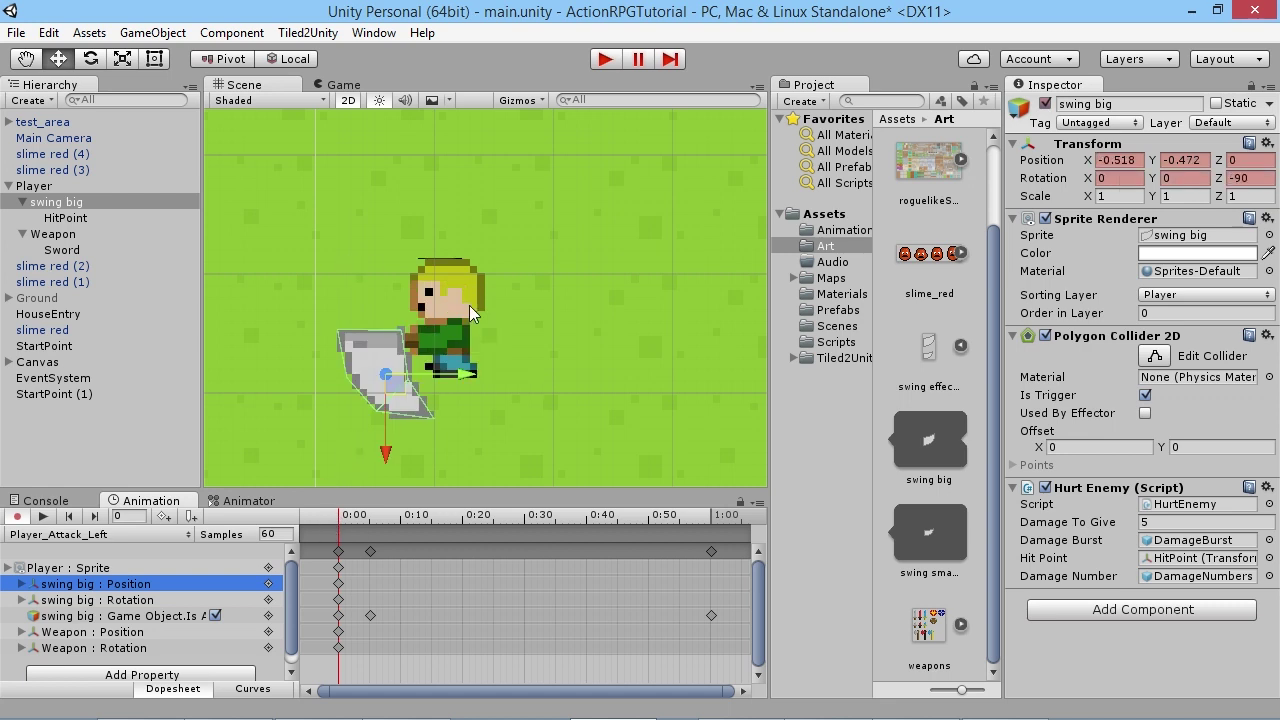
pyautogui.click(128, 536)
pyautogui.click(150, 472)
pyautogui.click(337, 518)
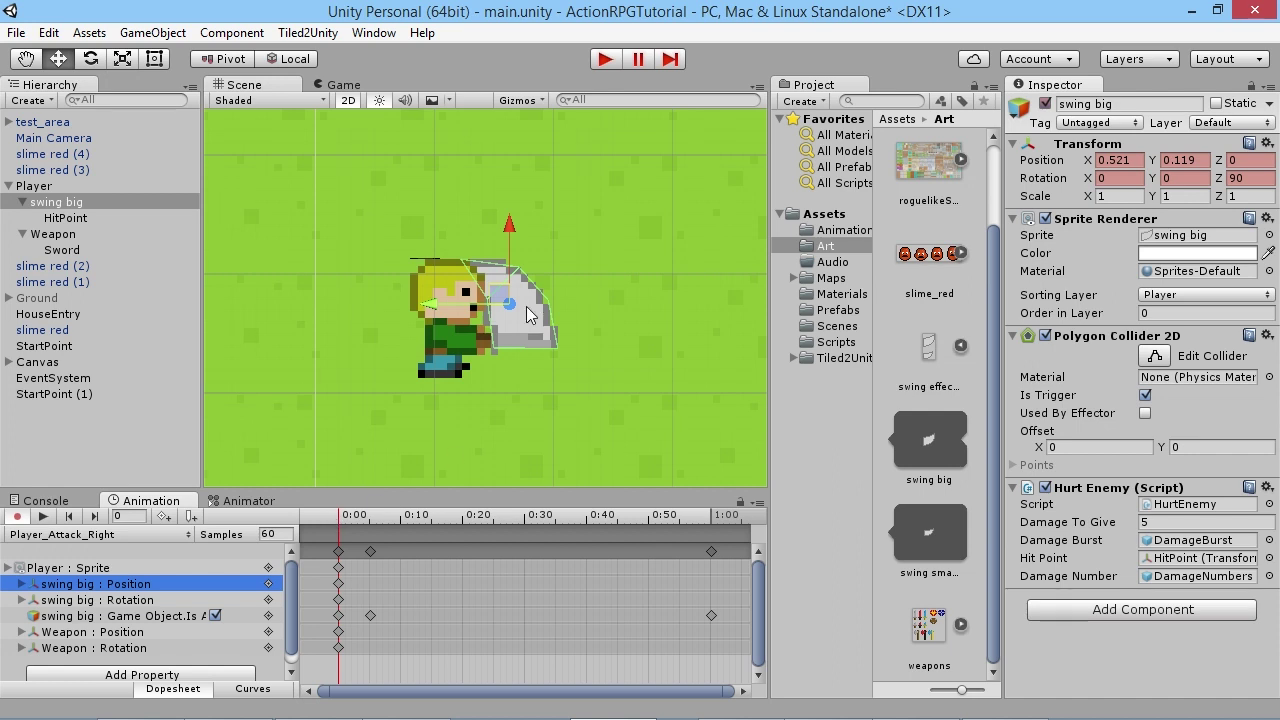
pyautogui.click(1261, 159)
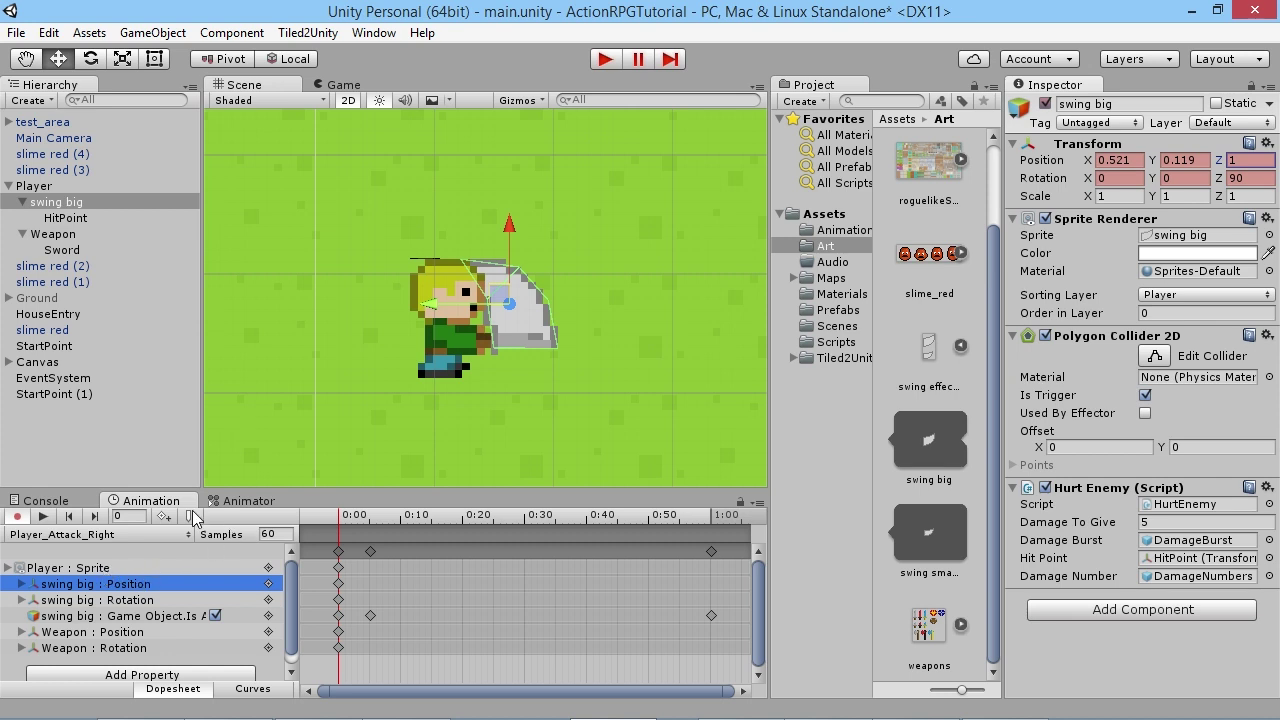
# - Stop recording and set swing big's Order in Layer to 1
pyautogui.click(17, 516)
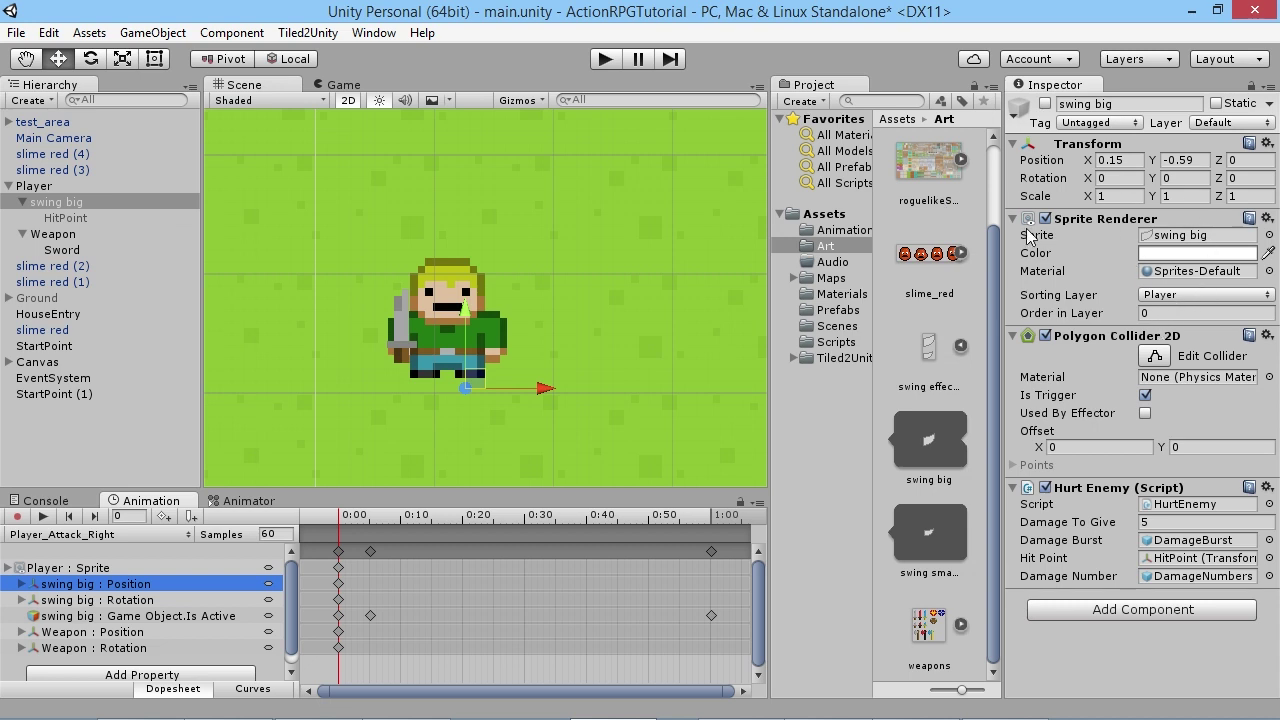
pyautogui.click(1171, 314)
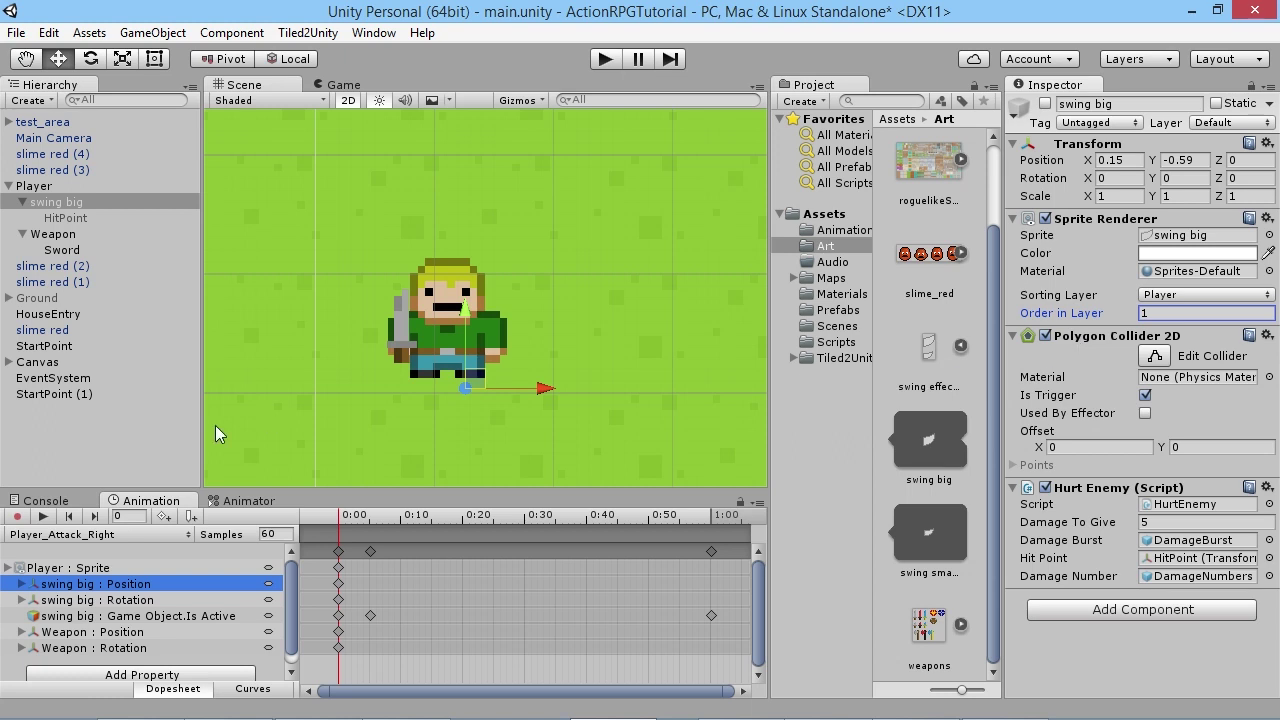
pyautogui.click(98, 534)
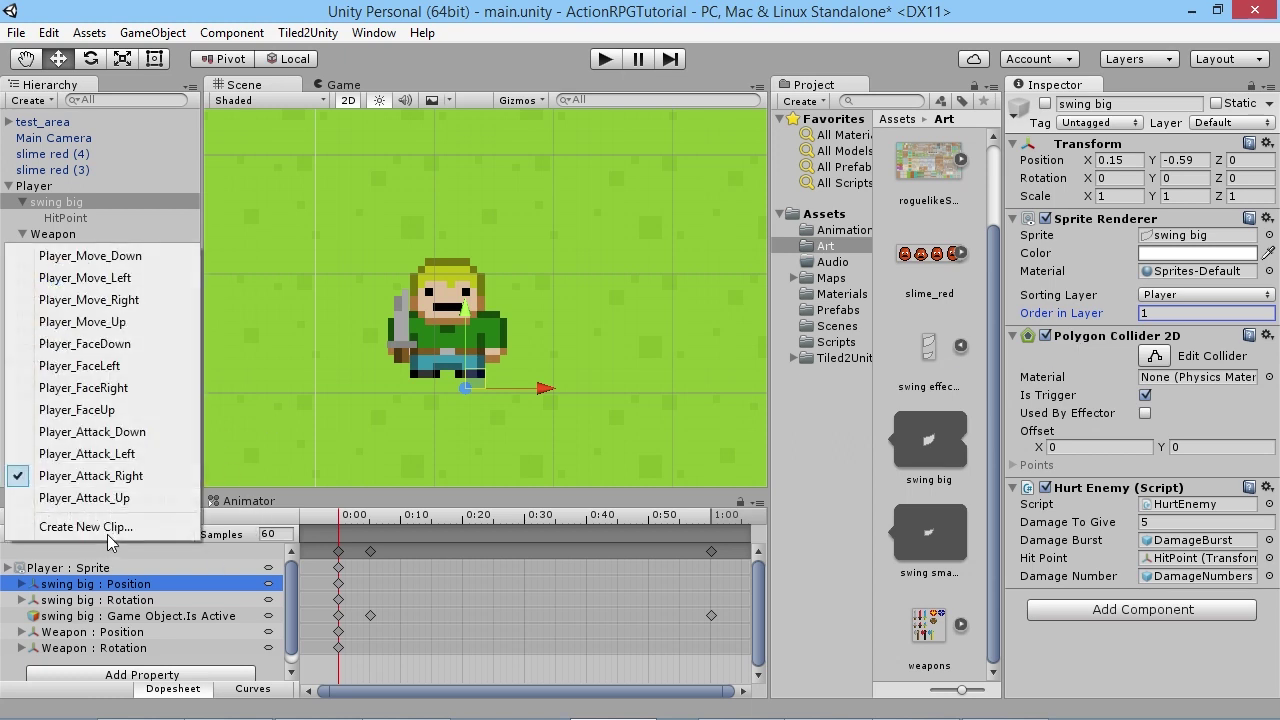
# - Load Player_Attack_Down with recording on, dismissing an accidental Create New Clip dialog
pyautogui.click(126, 431)
pyautogui.click(17, 516)
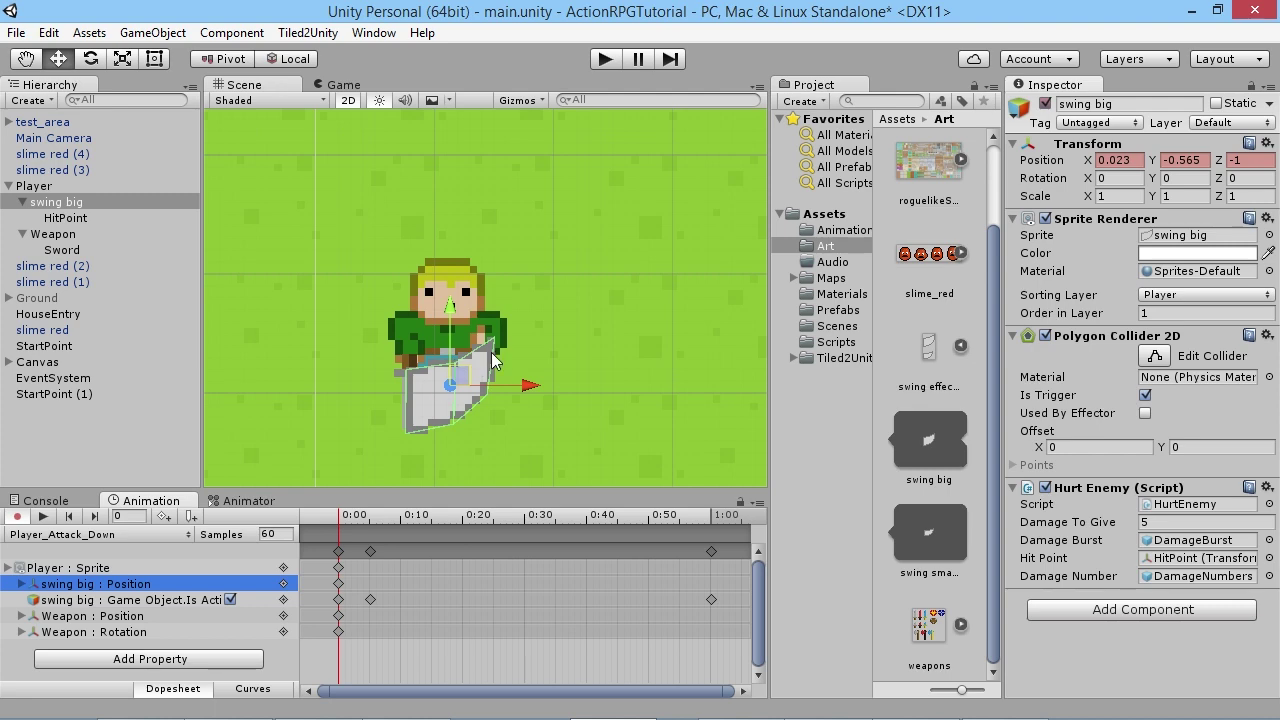
pyautogui.click(133, 540)
pyautogui.click(133, 522)
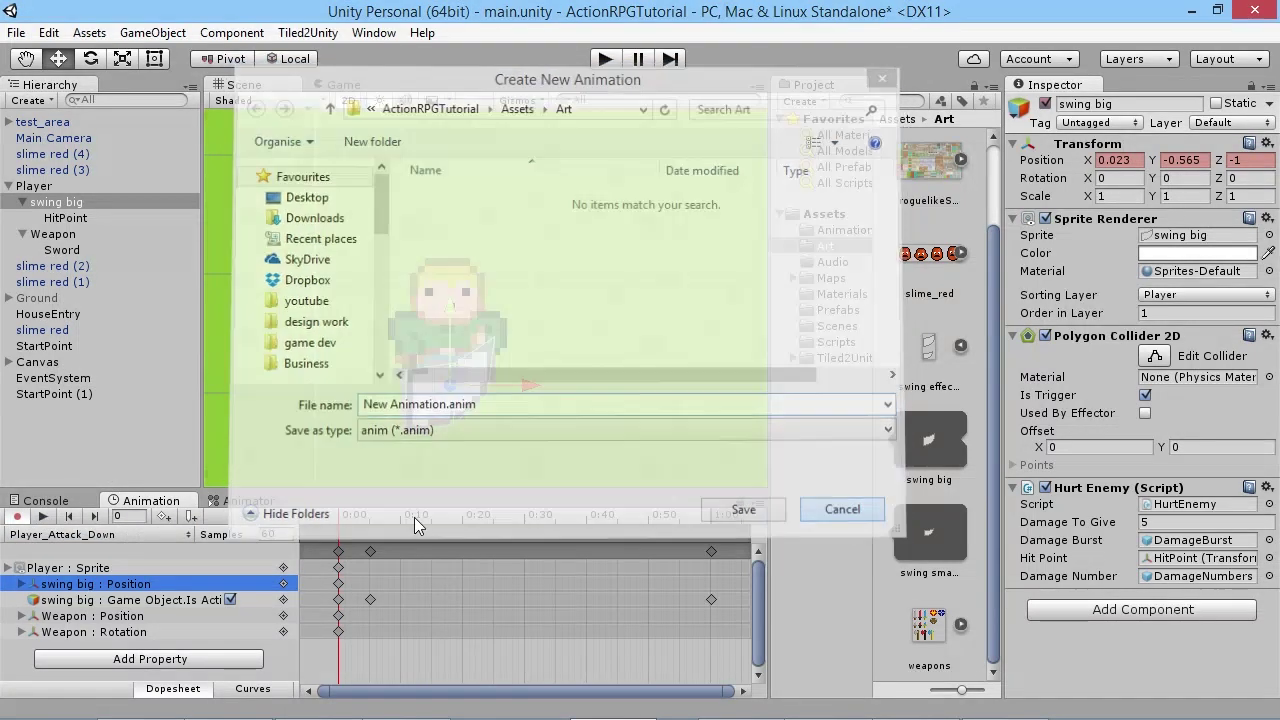
pyautogui.press('Escape')
pyautogui.click(137, 538)
# - Load Player_Attack_Up, stop recording, and enter play mode
pyautogui.click(143, 500)
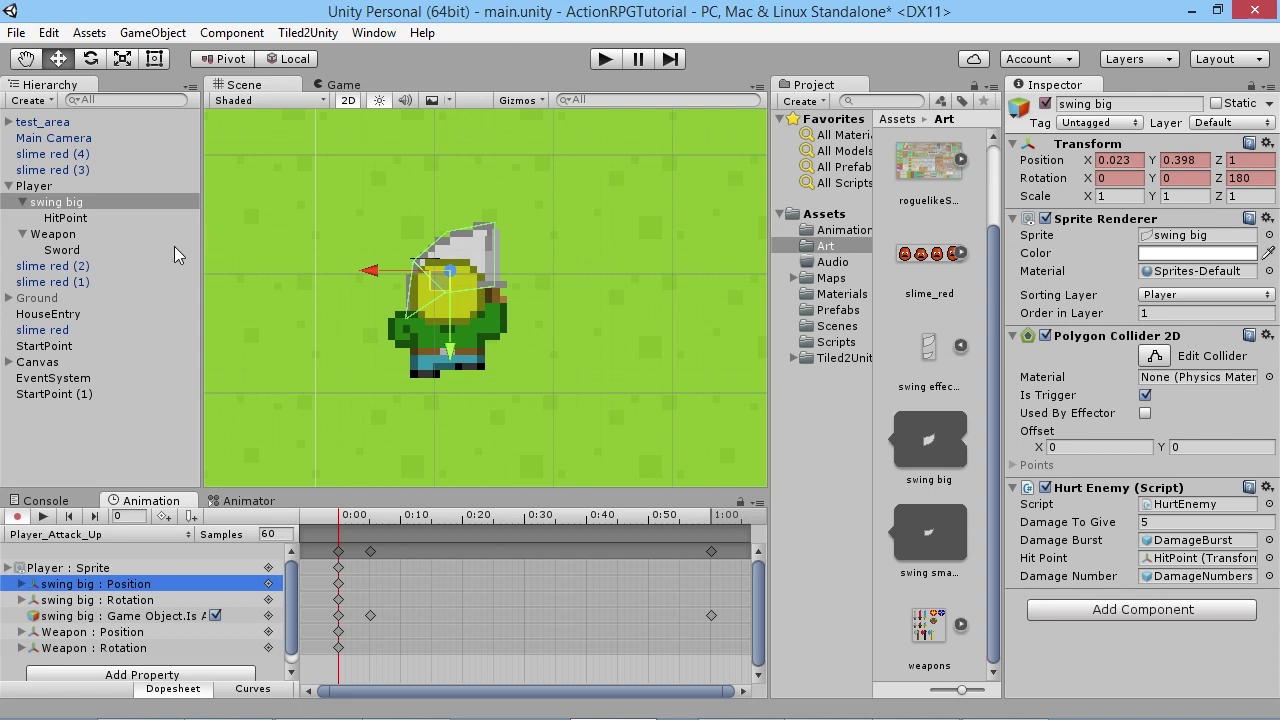
pyautogui.click(18, 518)
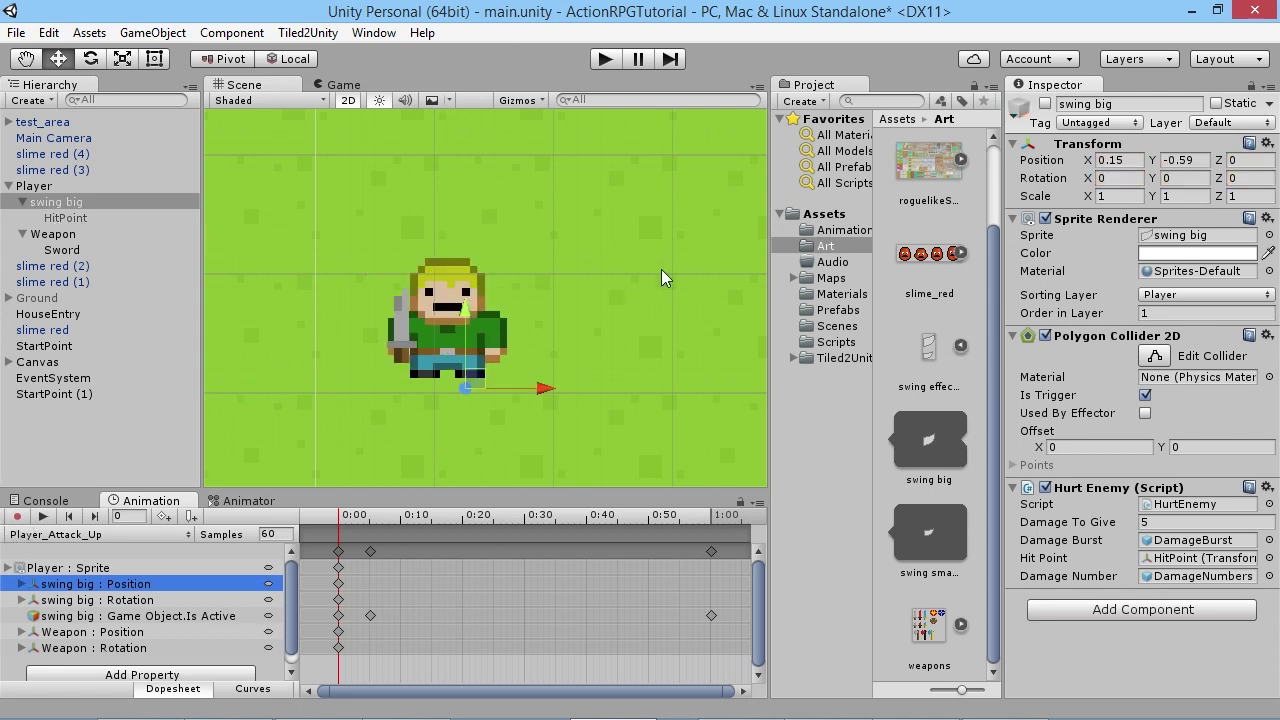
pyautogui.click(612, 58)
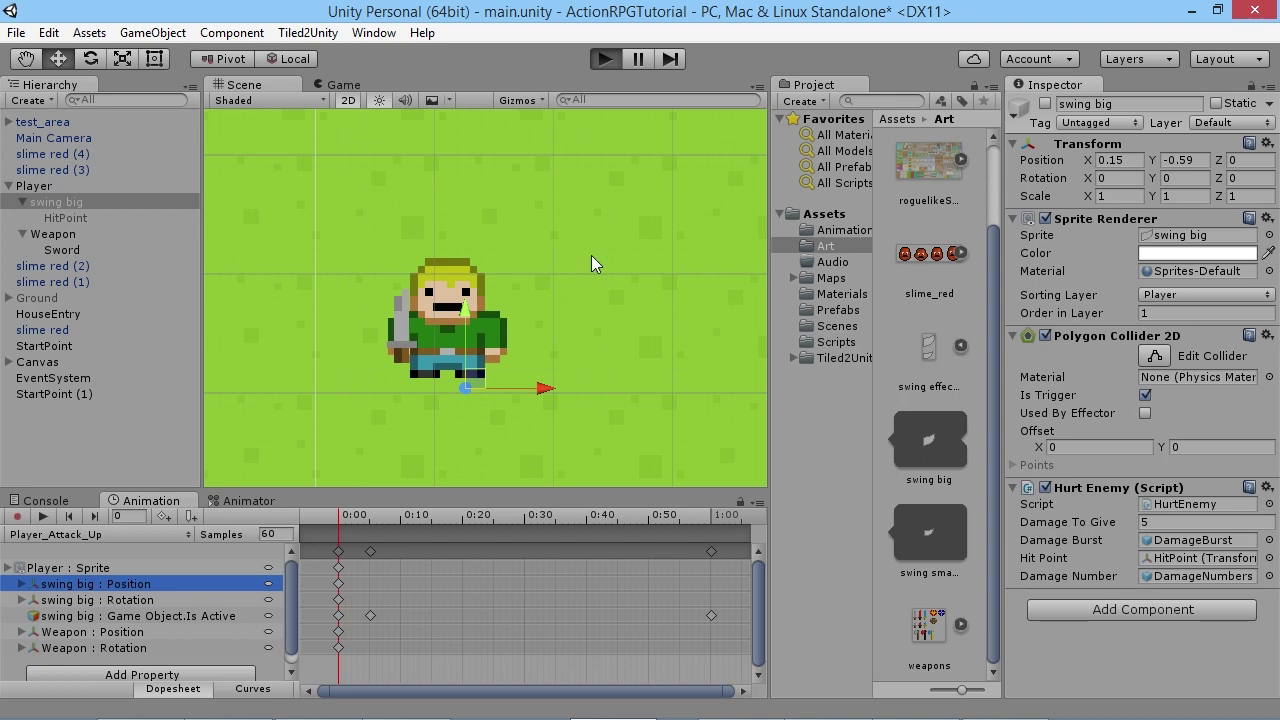
# - Walk toward the slimes and swing the sword upward to finish one off
pyautogui.press('Up')
pyautogui.press('Right')
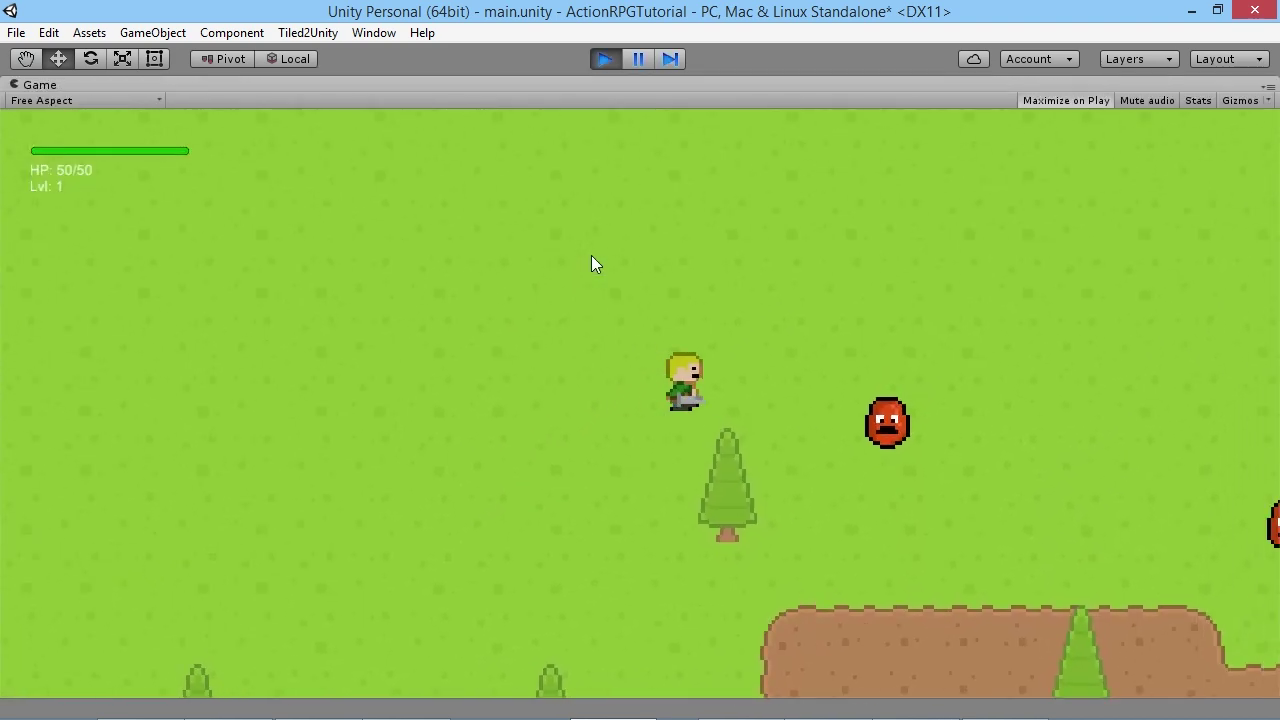
pyautogui.press('Down')
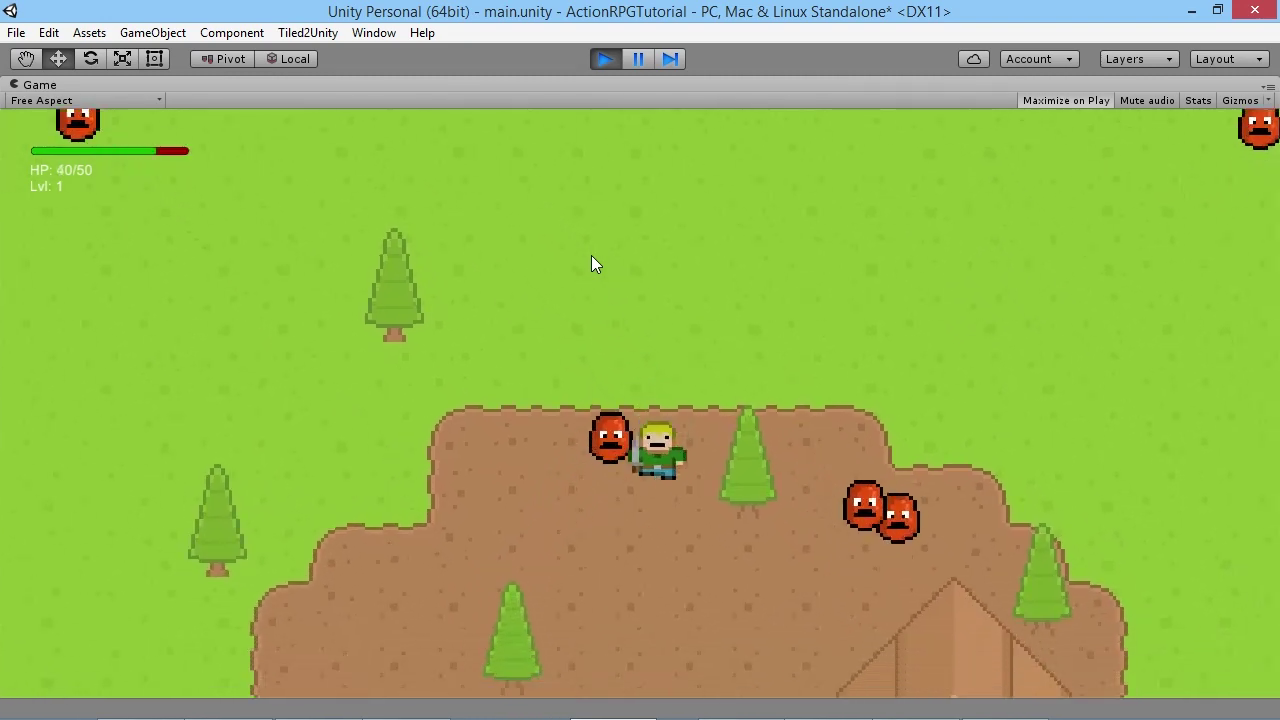
pyautogui.press('Up')
pyautogui.press('space')
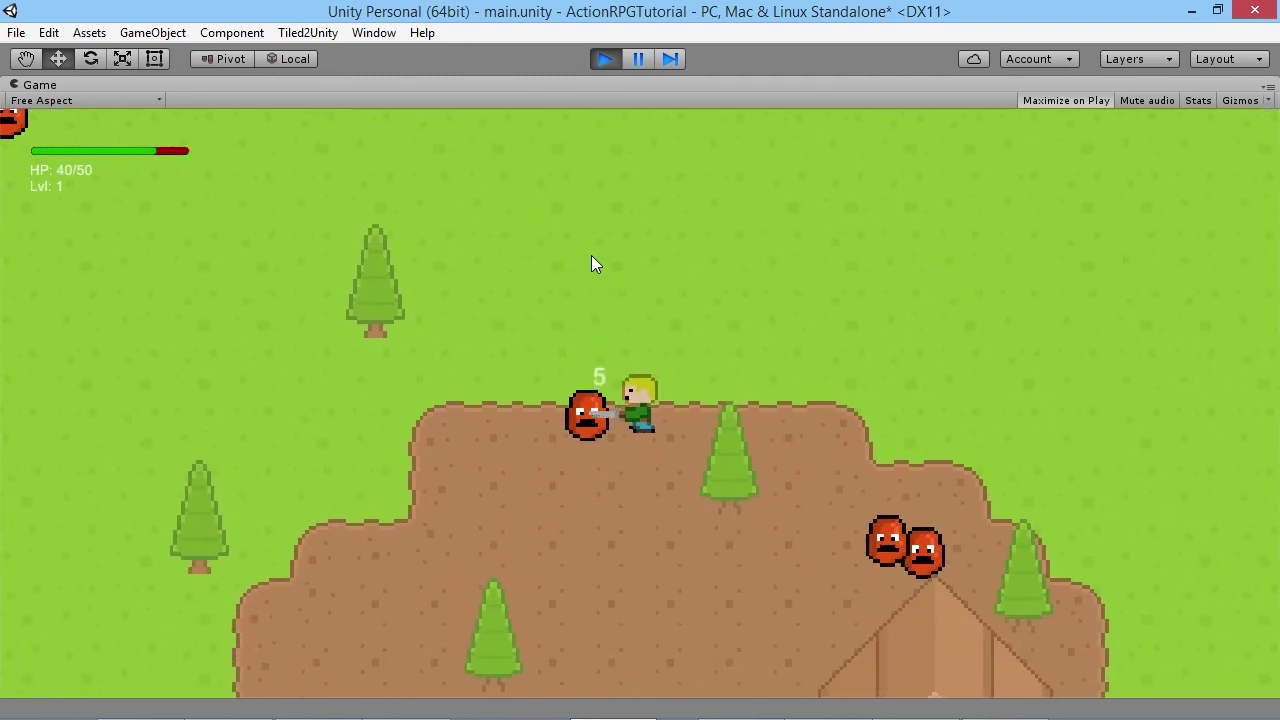
pyautogui.press('space')
pyautogui.press('Down')
pyautogui.press('Up')
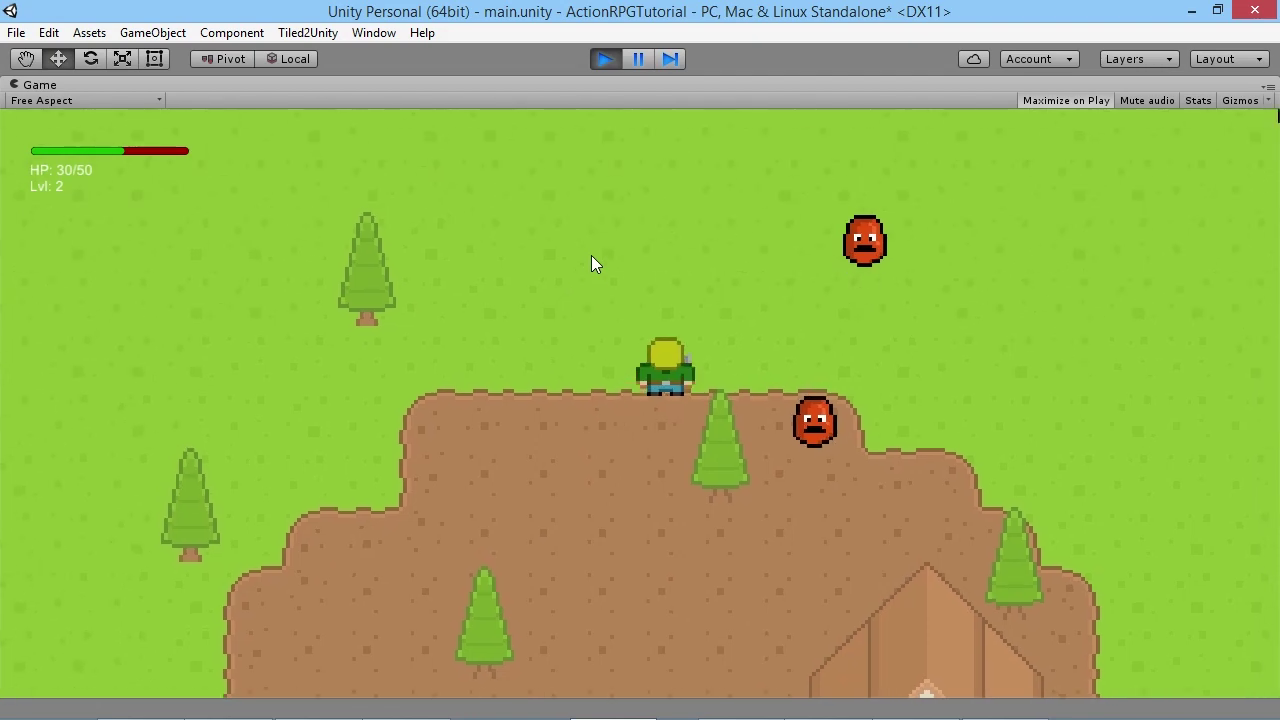
pyautogui.press('space')
# - Swing left, then walk up to another slime and attack it until it dies
pyautogui.press('Right')
pyautogui.press('Left')
pyautogui.press('space')
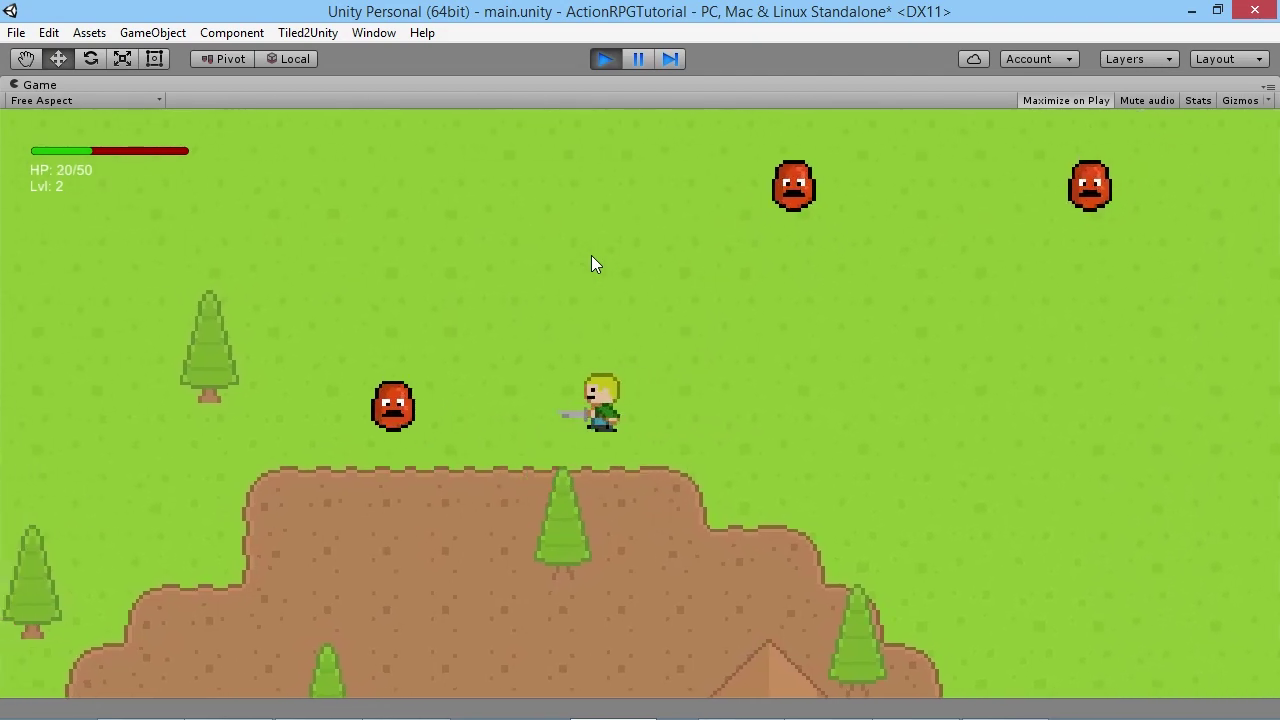
pyautogui.press('Left')
pyautogui.press('Up')
pyautogui.press('space')
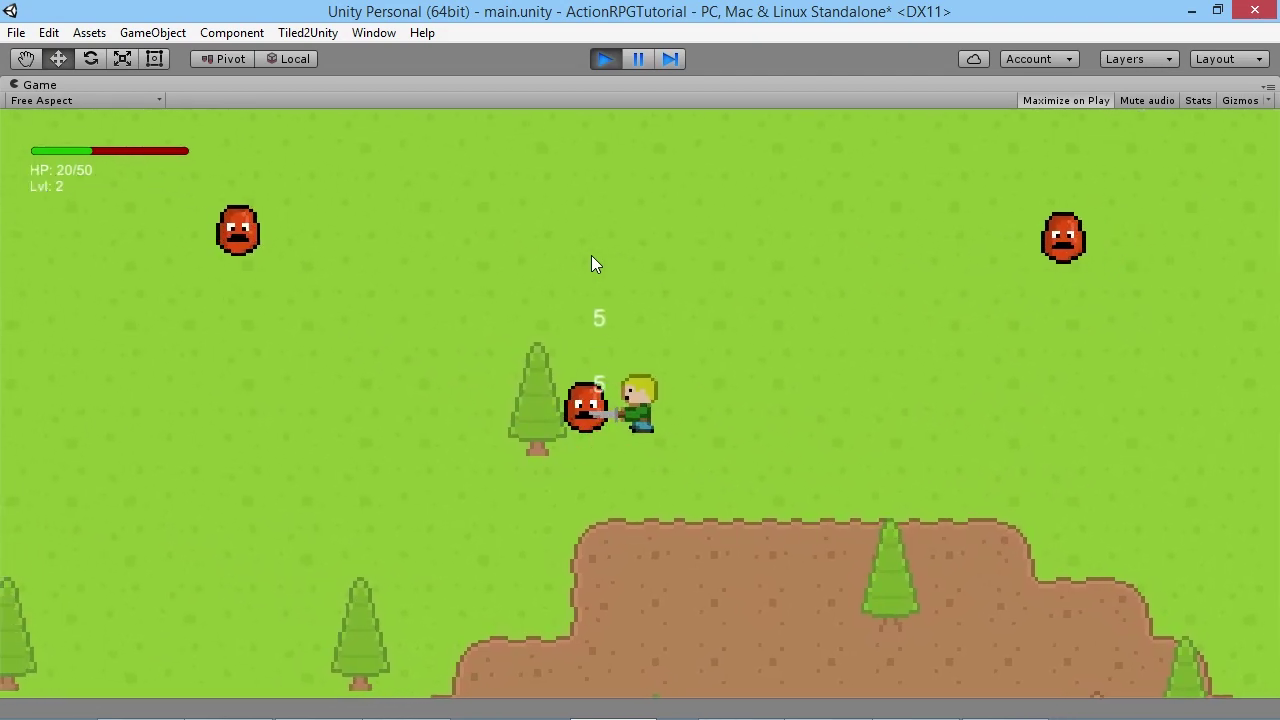
pyautogui.press('Down')
pyautogui.press('Left')
pyautogui.press('space')
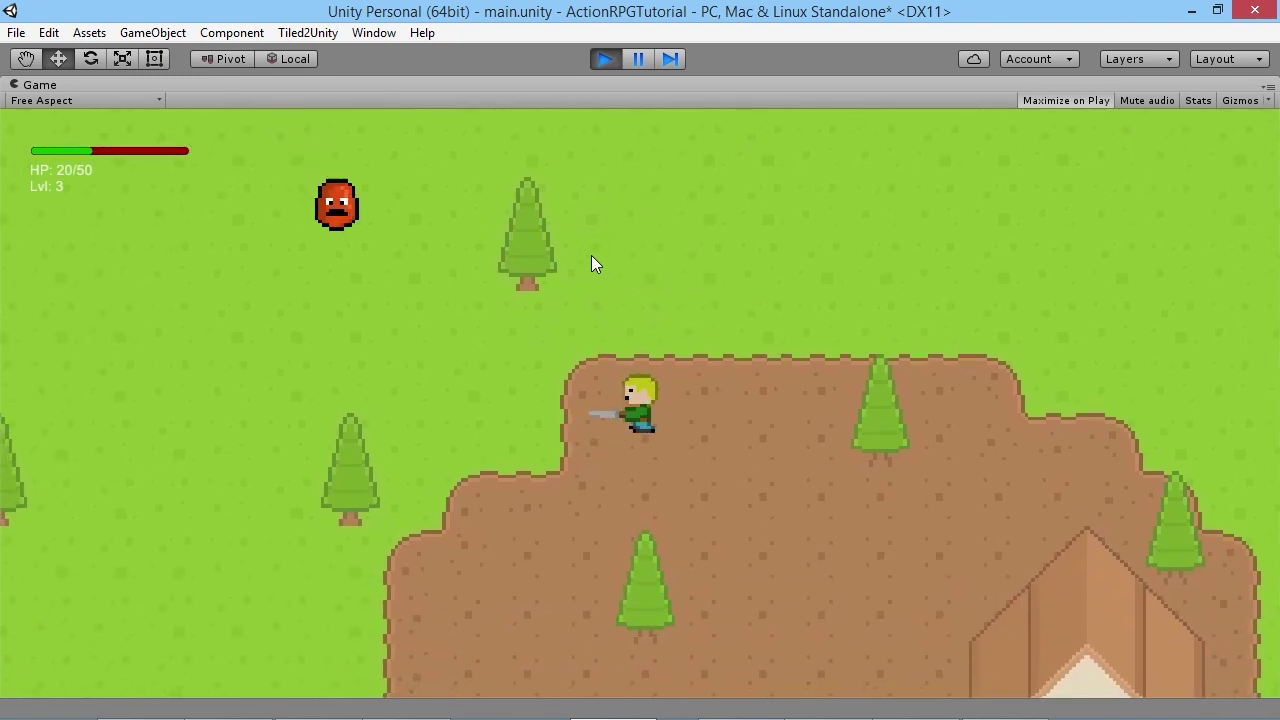
# - Swing the sword left and upward, then strike a slime from below
pyautogui.press('Right')
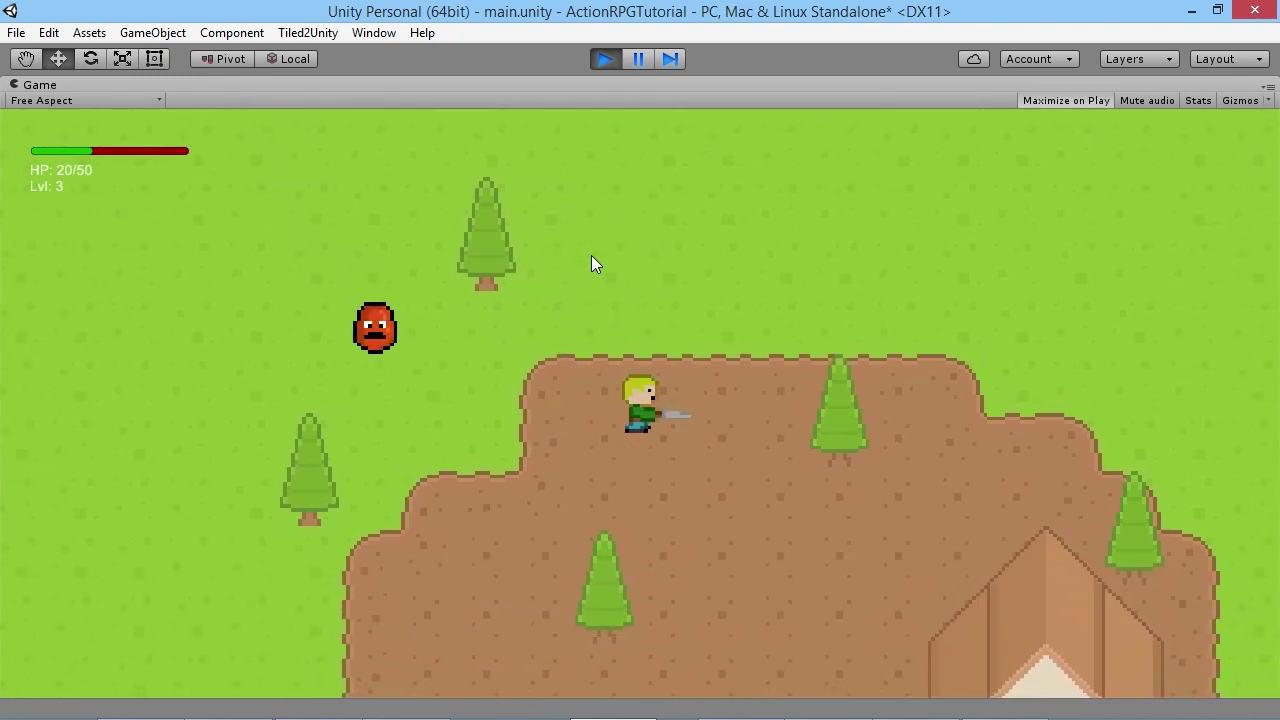
pyautogui.press('Left')
pyautogui.press('space')
pyautogui.press('Up')
pyautogui.press('space')
pyautogui.press('Down')
pyautogui.press('Right')
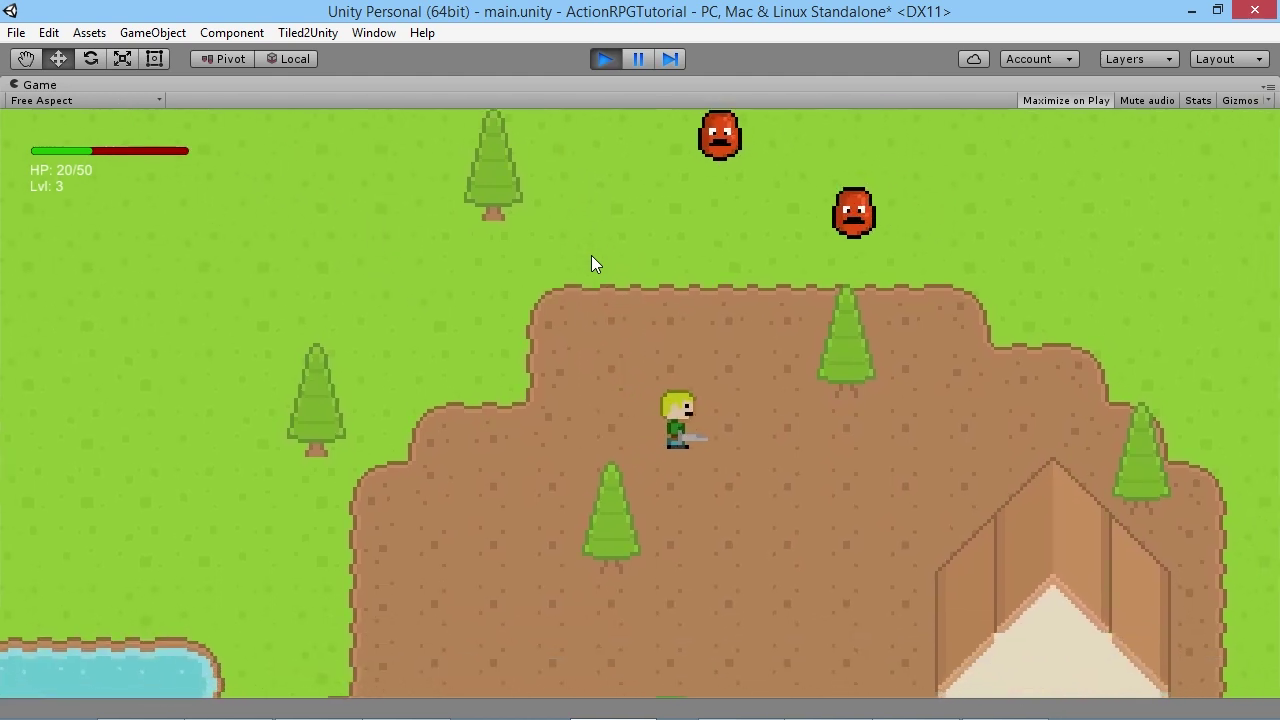
pyautogui.press('Up')
pyautogui.press('space')
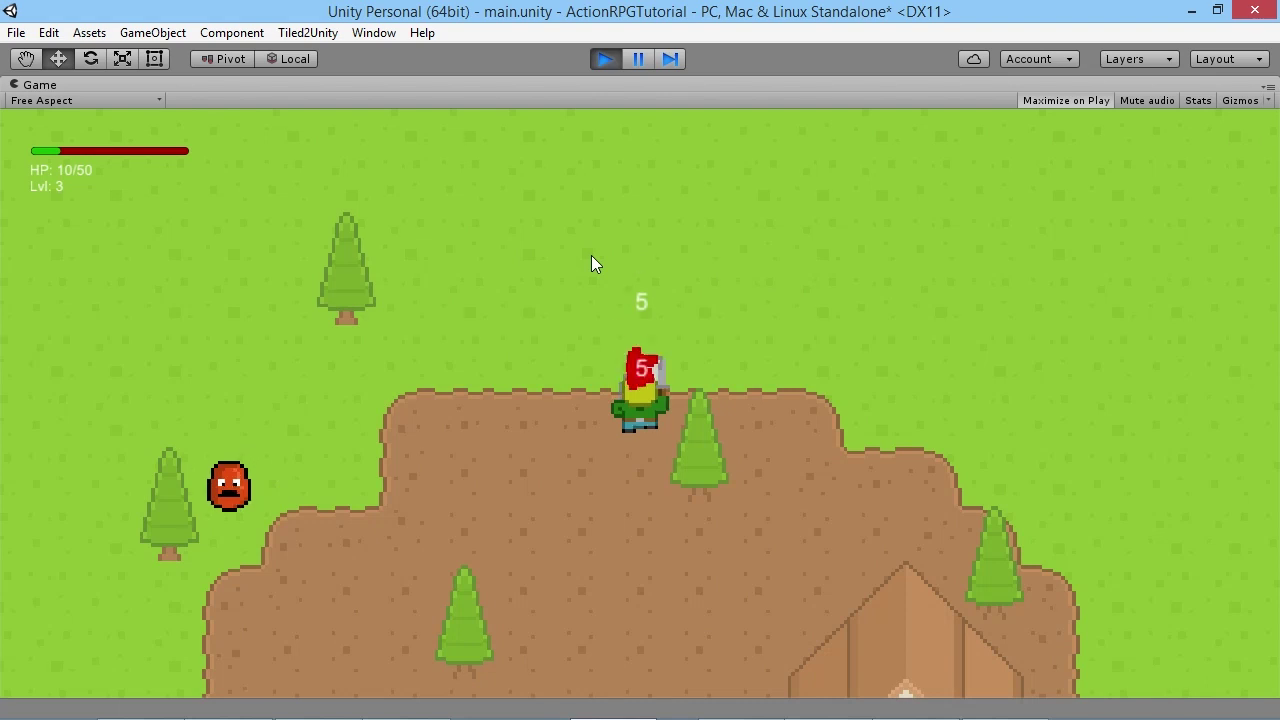
# - Keep swinging left and right at approaching slimes, then stop play mode
pyautogui.press('Down')
pyautogui.press('Left')
pyautogui.press('space')
pyautogui.press('Up')
pyautogui.press('Right')
pyautogui.press('space')
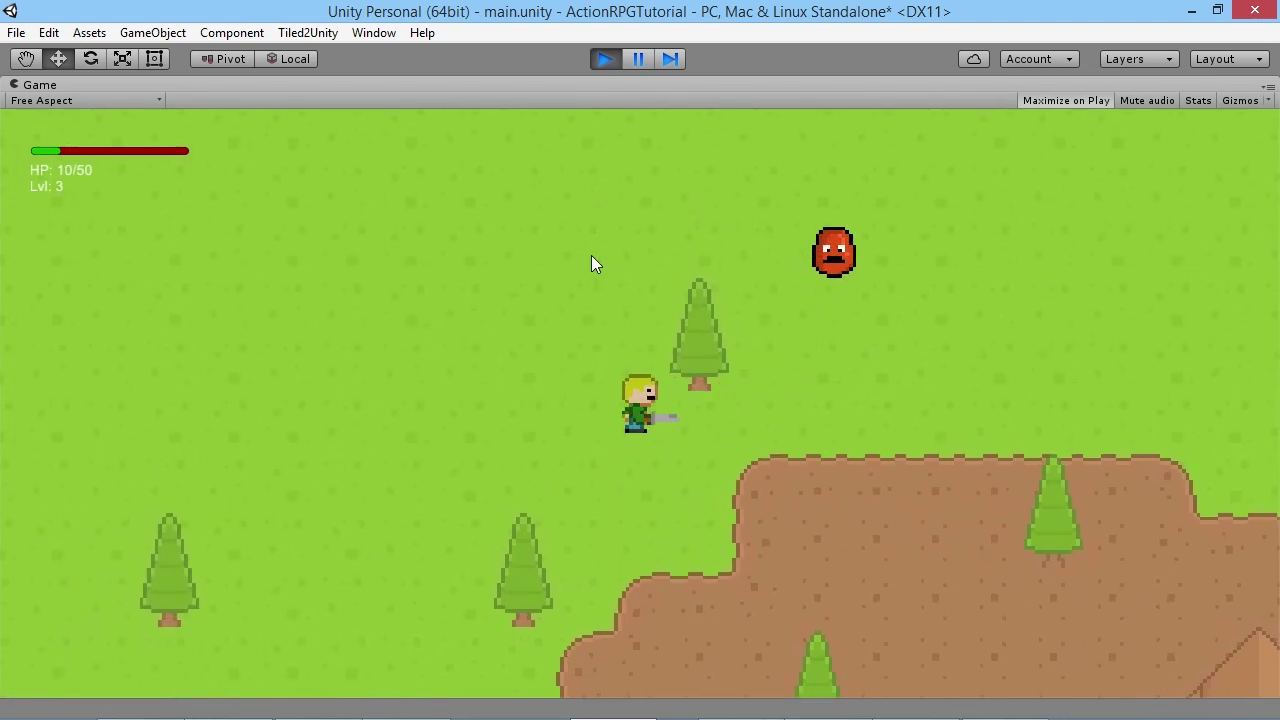
pyautogui.press('Right')
pyautogui.press('Up')
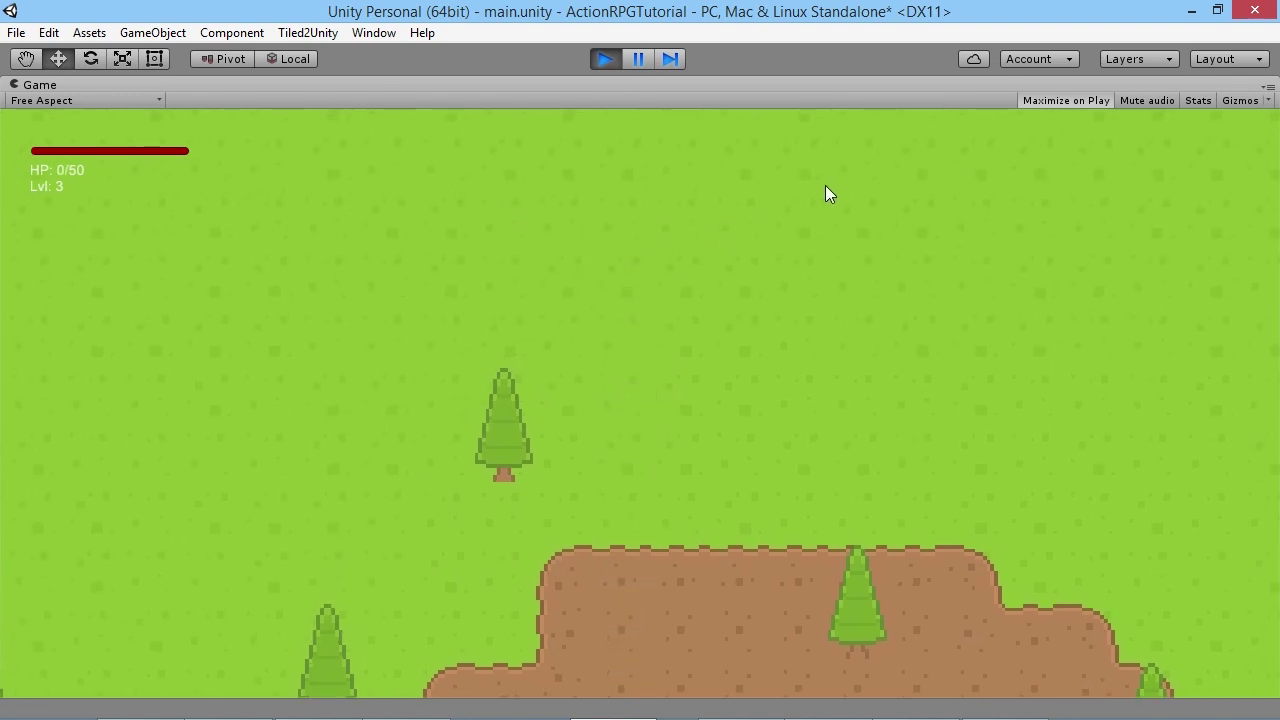
pyautogui.click(607, 59)
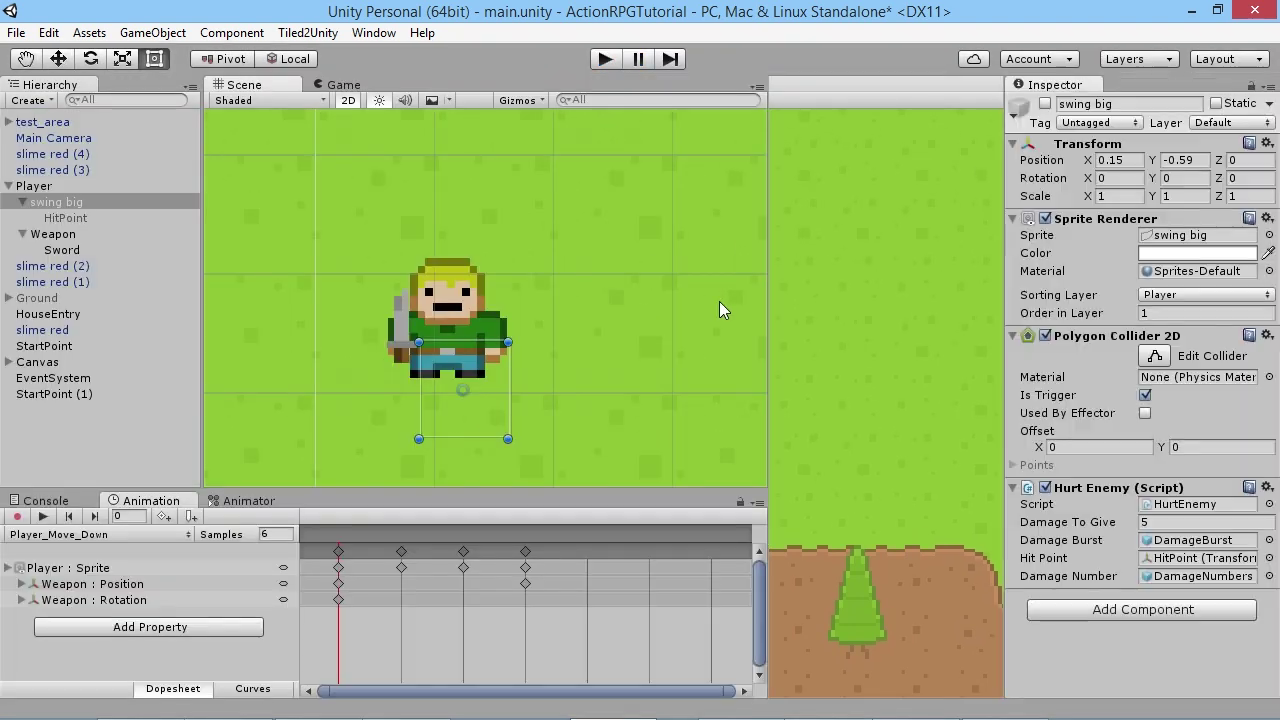